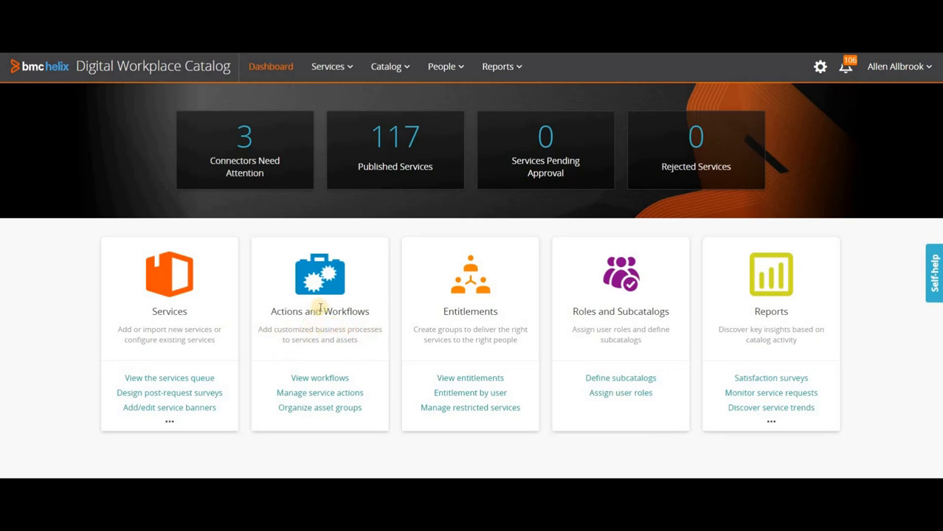
# - Create a new workflow named RequestNewLaptop in the Business Workflows Sub Catalog
pyautogui.click(316, 380)
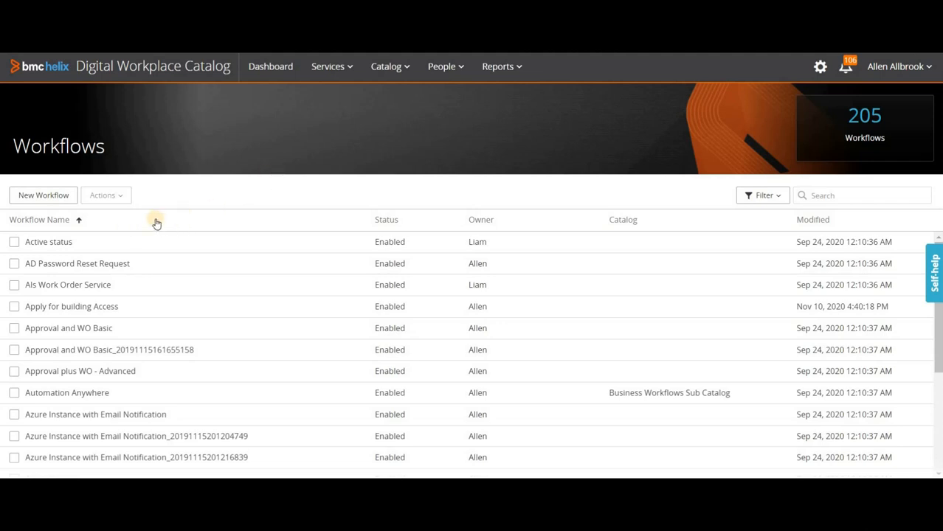
pyautogui.click(44, 196)
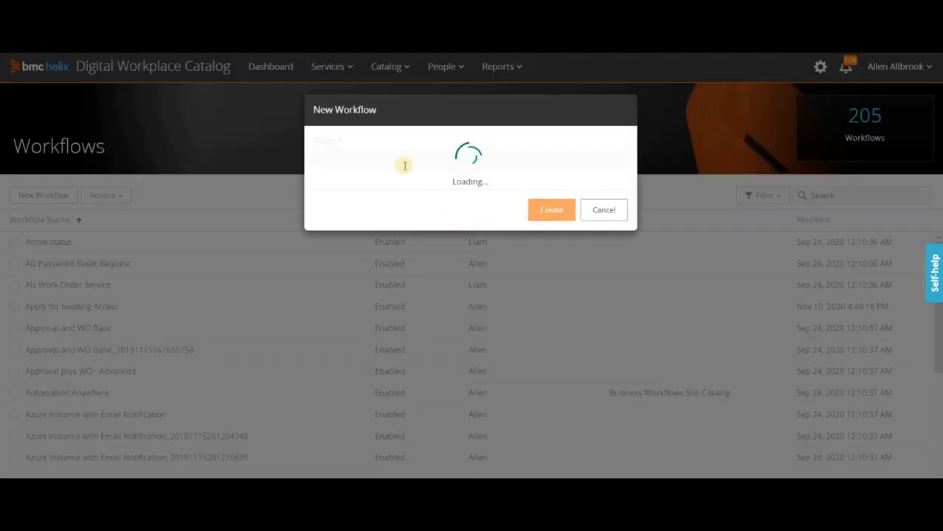
pyautogui.click(408, 156)
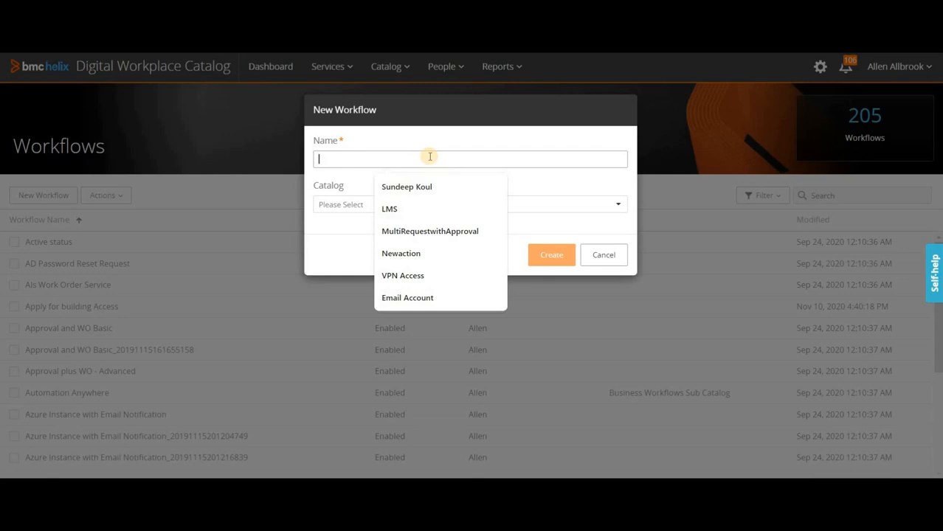
pyautogui.write('Requ')
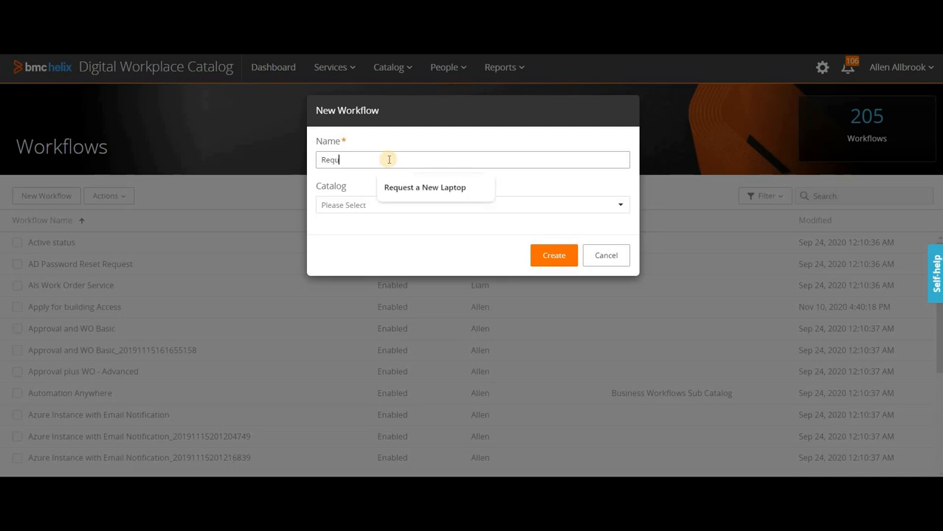
pyautogui.write('ewLaptop')
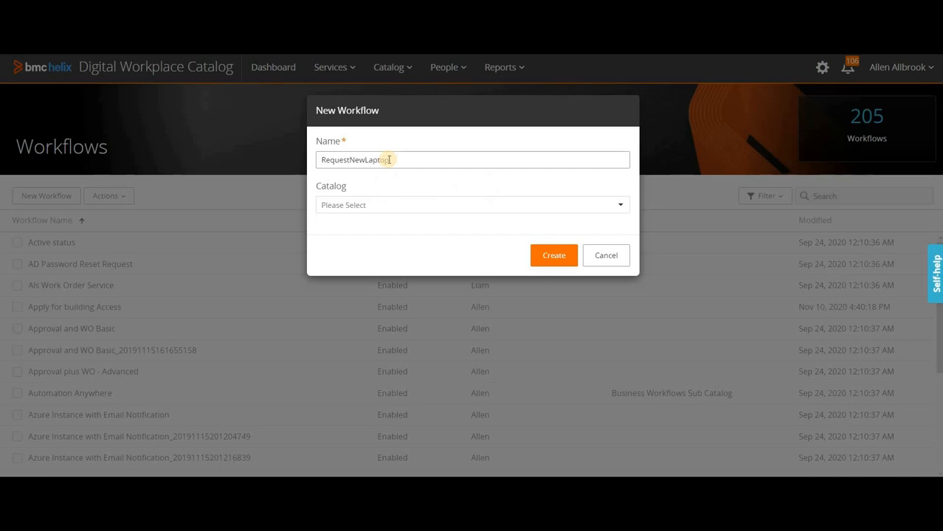
pyautogui.click(391, 207)
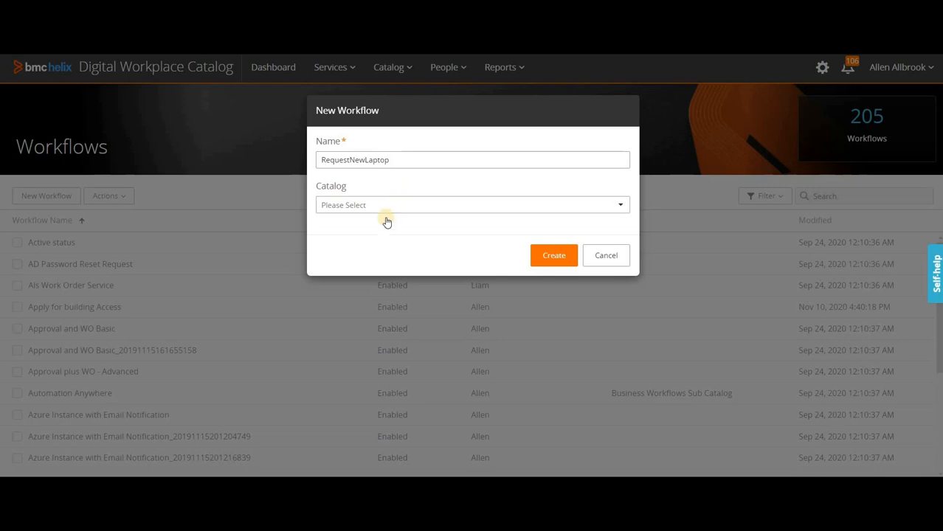
pyautogui.click(442, 224)
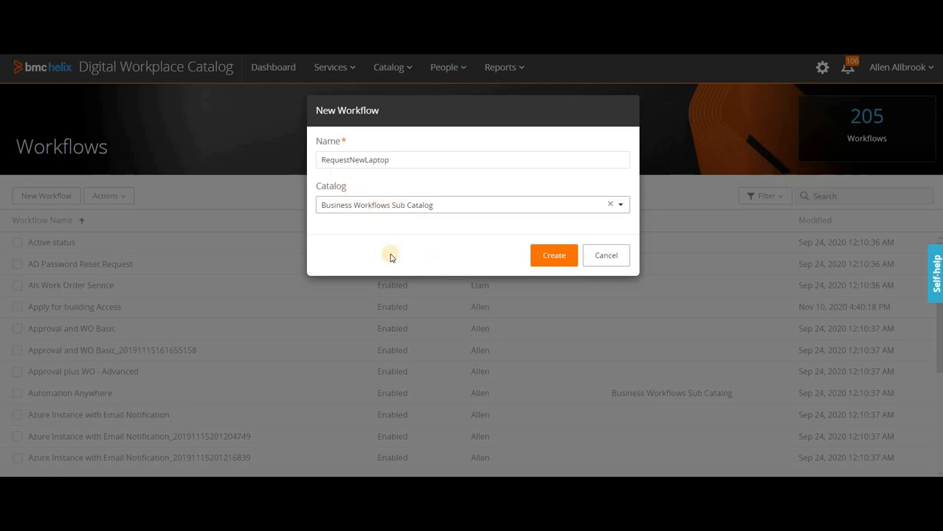
pyautogui.click(553, 255)
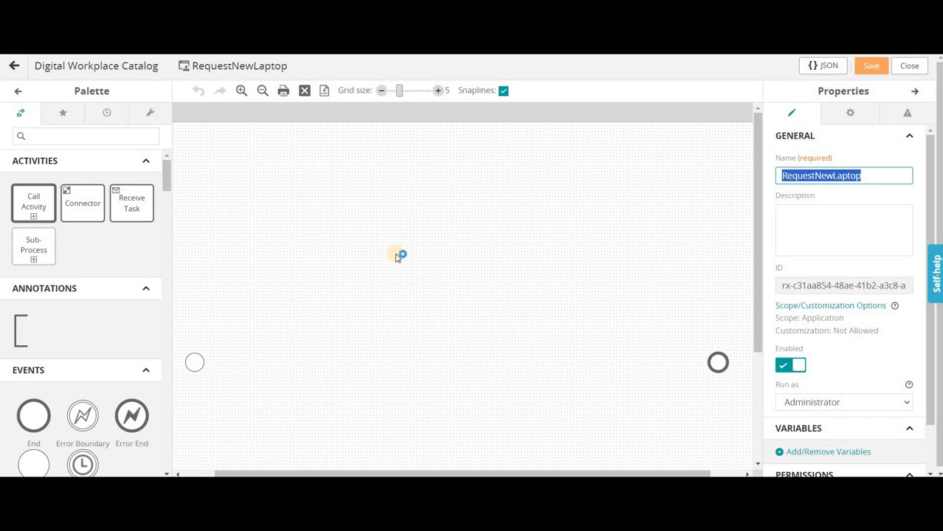
# - Add a Call Activity to the canvas after the start event and connect the start event to it
pyautogui.scroll(-3, 318, 247)
pyautogui.scroll(3, 276, 242)
pyautogui.moveTo(177, 294); pyautogui.dragTo(309, 367)
pyautogui.click(194, 362)
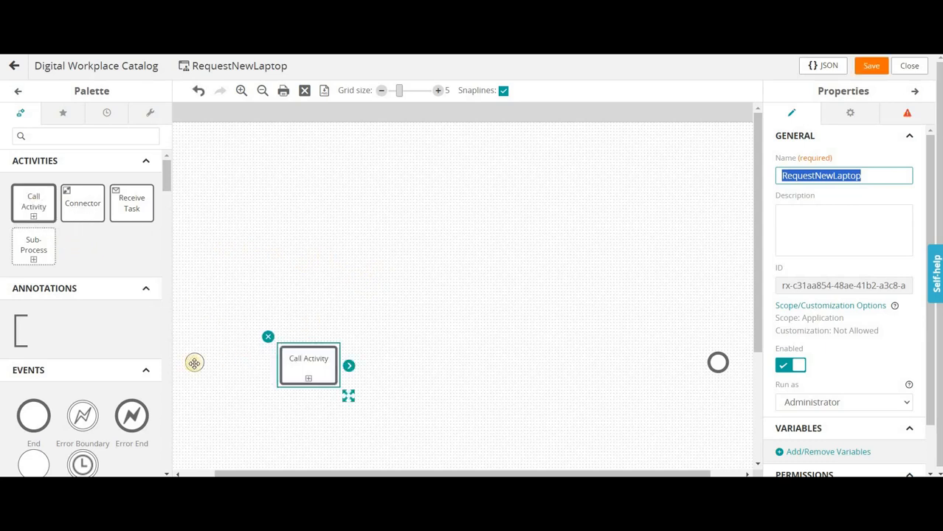
pyautogui.moveTo(251, 369); pyautogui.dragTo(308, 362)
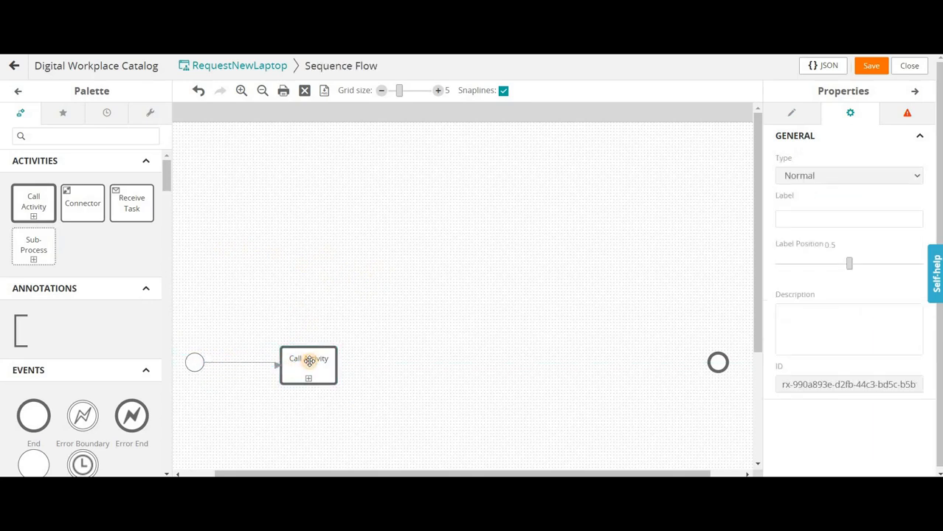
# - Set the call activity's called process to Request Approval from the DWPC Approval group of all processes
pyautogui.click(308, 361)
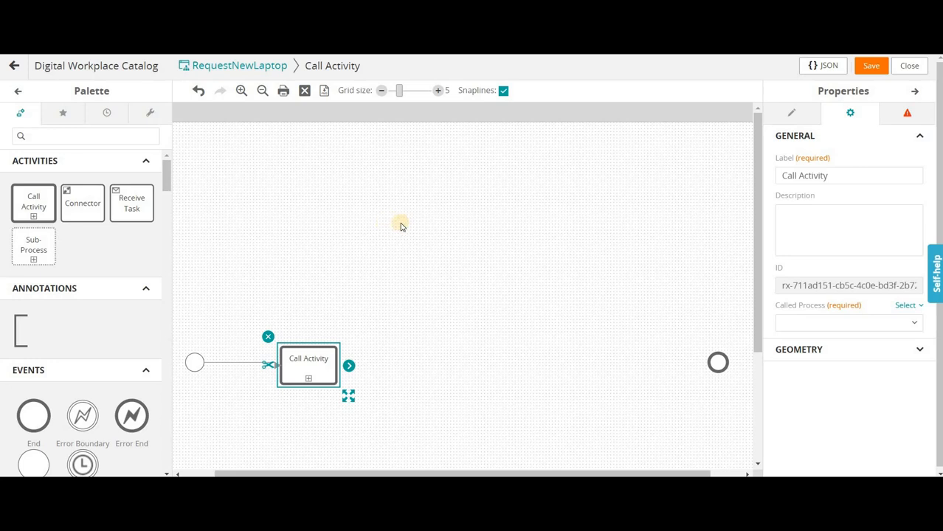
pyautogui.click(846, 327)
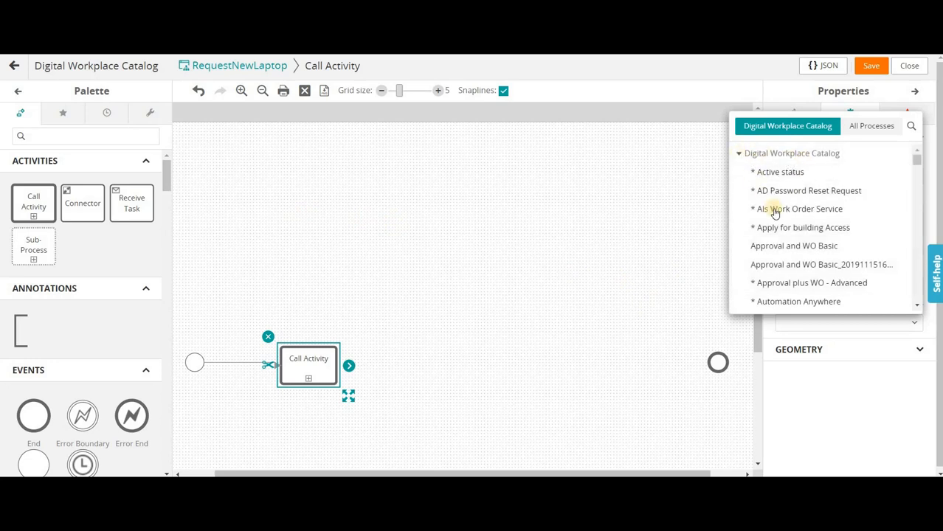
pyautogui.scroll(-5, 774, 213)
pyautogui.scroll(5, 738, 174)
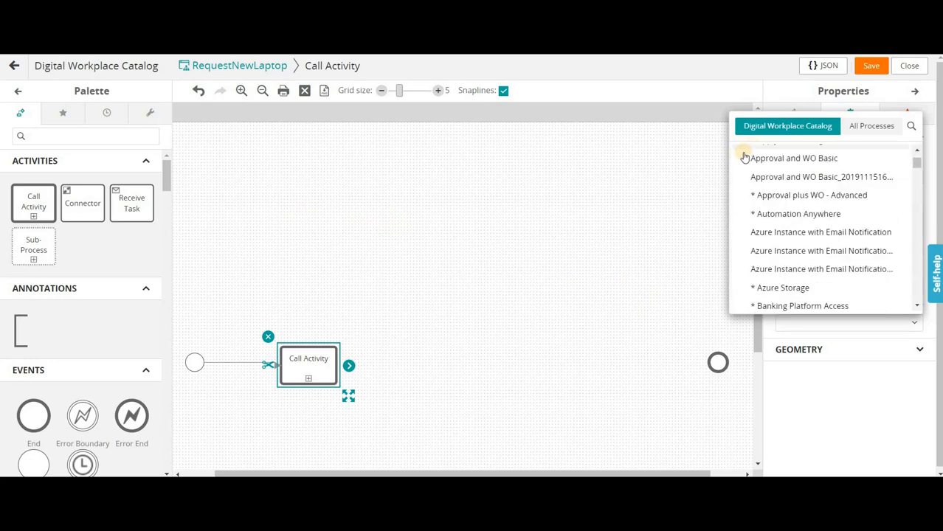
pyautogui.click(741, 154)
pyautogui.click(740, 154)
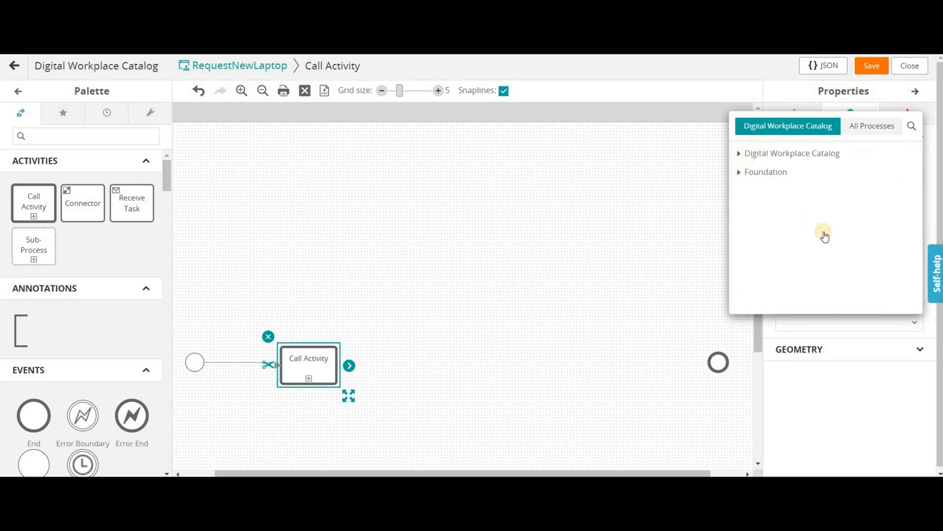
pyautogui.scroll(-10, 824, 235)
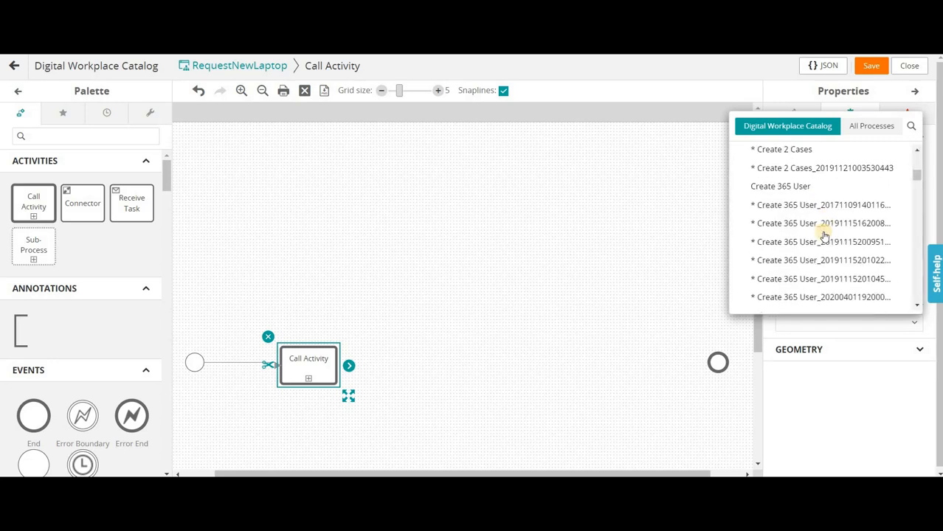
pyautogui.scroll(-10, 824, 234)
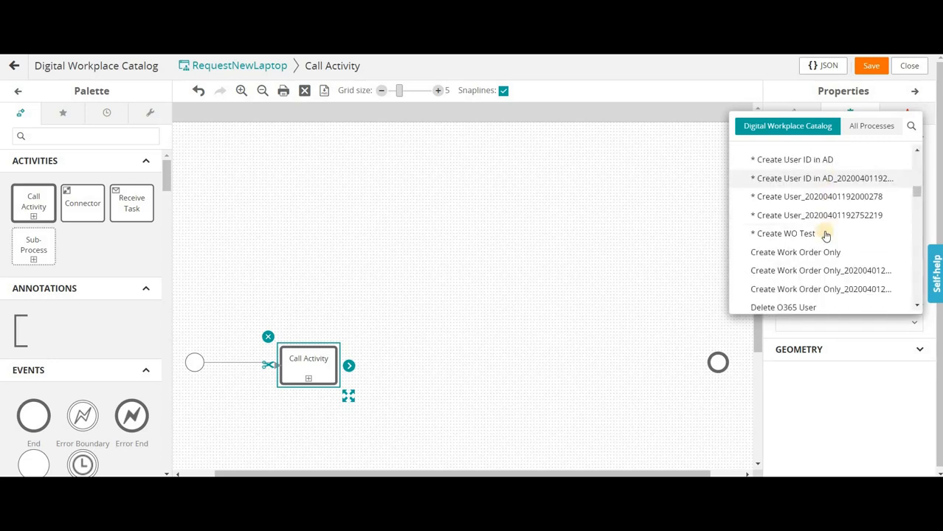
pyautogui.click(870, 126)
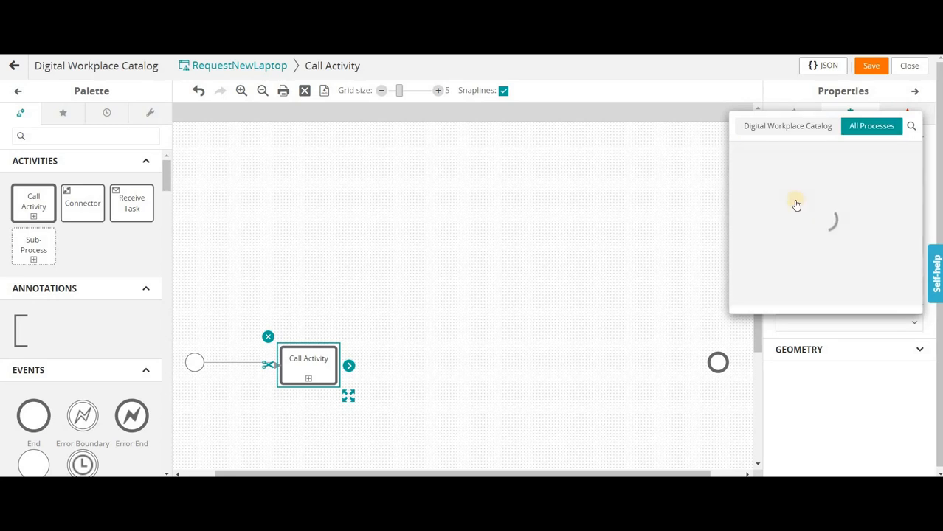
pyautogui.click(738, 153)
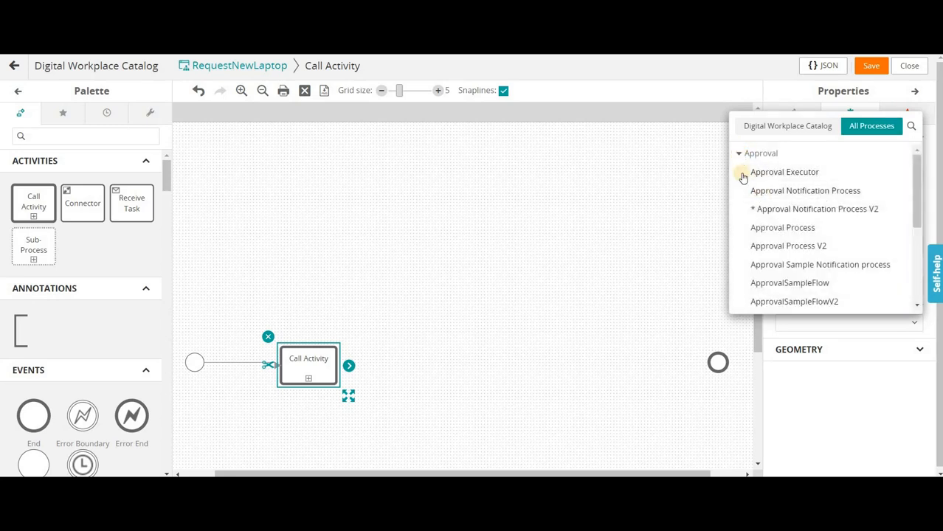
pyautogui.click(741, 211)
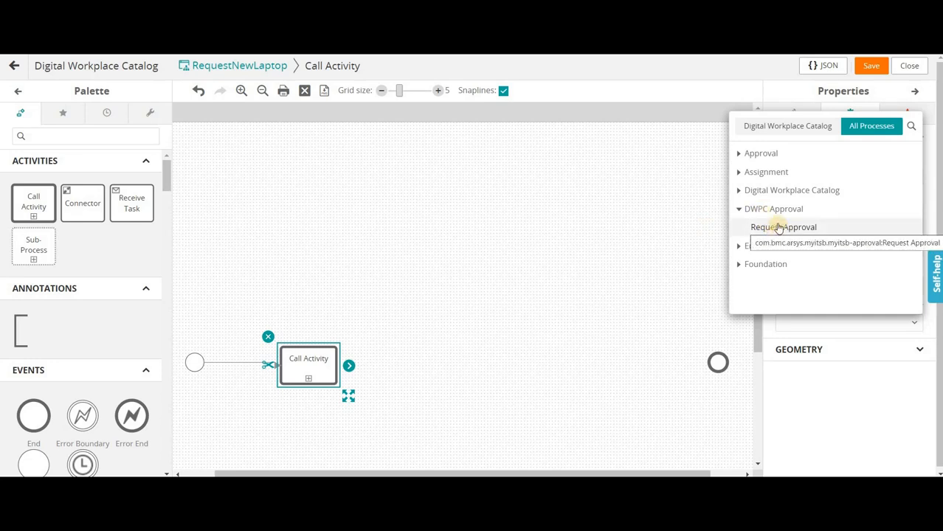
pyautogui.click(774, 229)
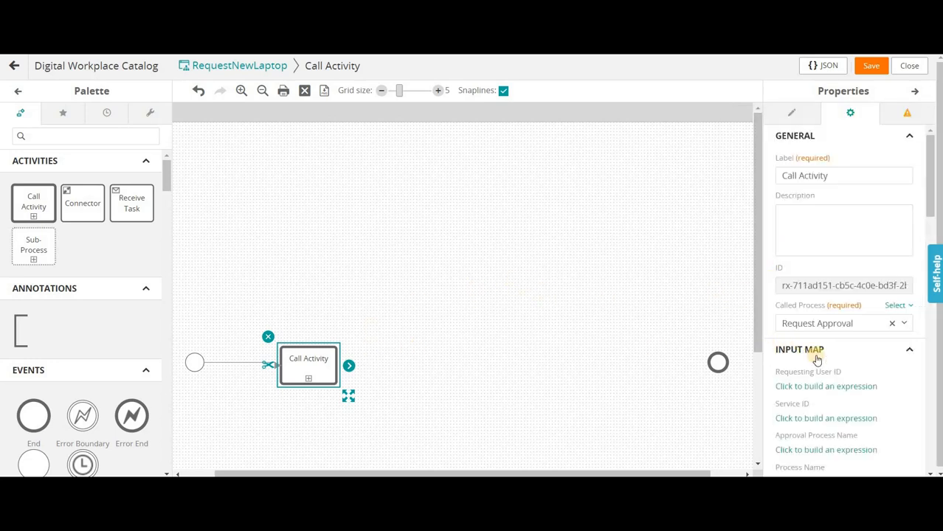
pyautogui.scroll(-3, 831, 318)
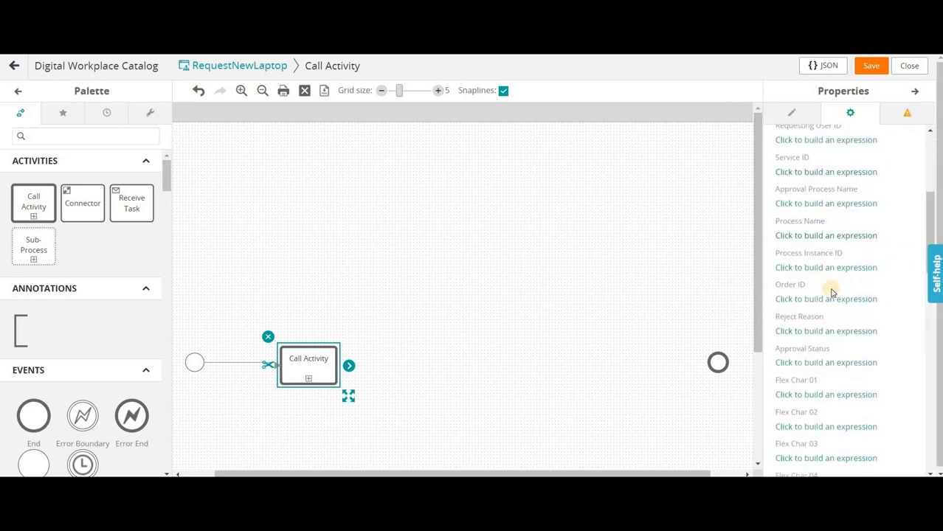
pyautogui.scroll(2, 830, 318)
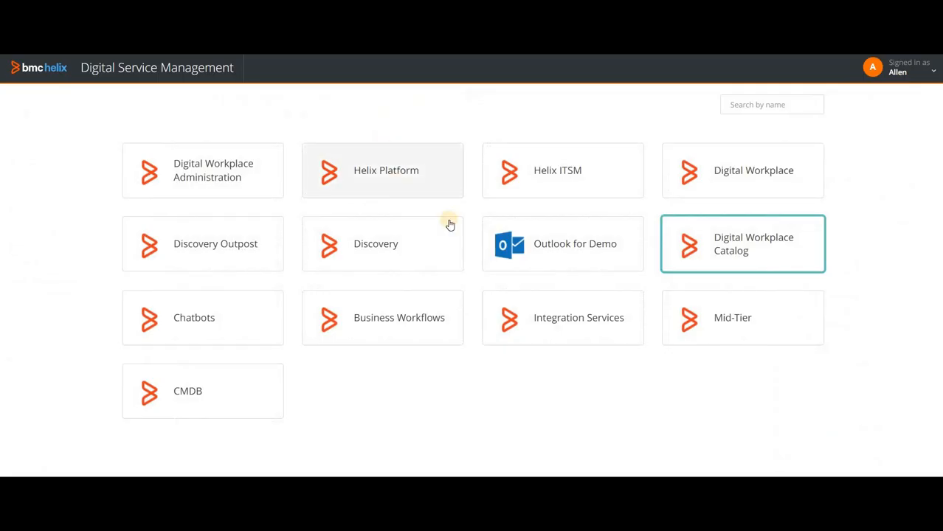
# - Switch to the Mid-Tier application and open the Approval Administration Console
pyautogui.click(737, 316)
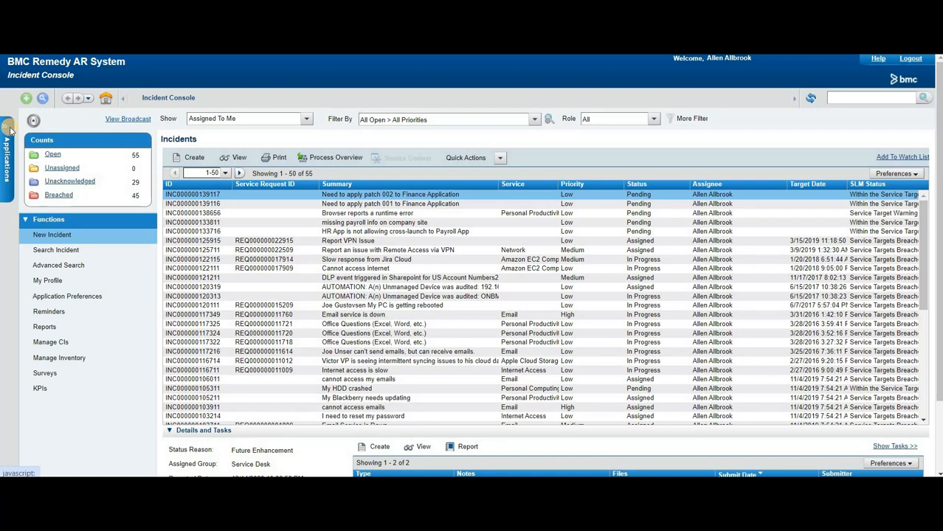
pyautogui.moveTo(11, 130)
pyautogui.moveTo(44, 140)
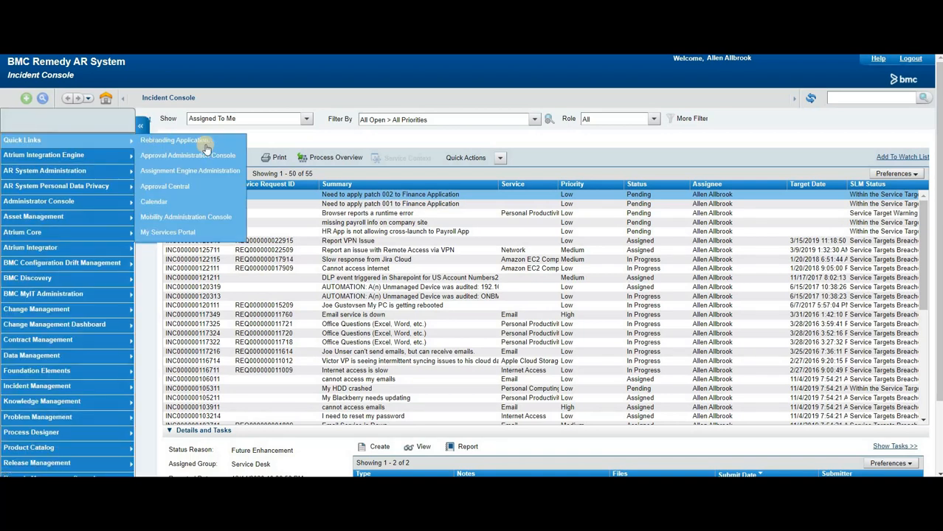
pyautogui.click(196, 156)
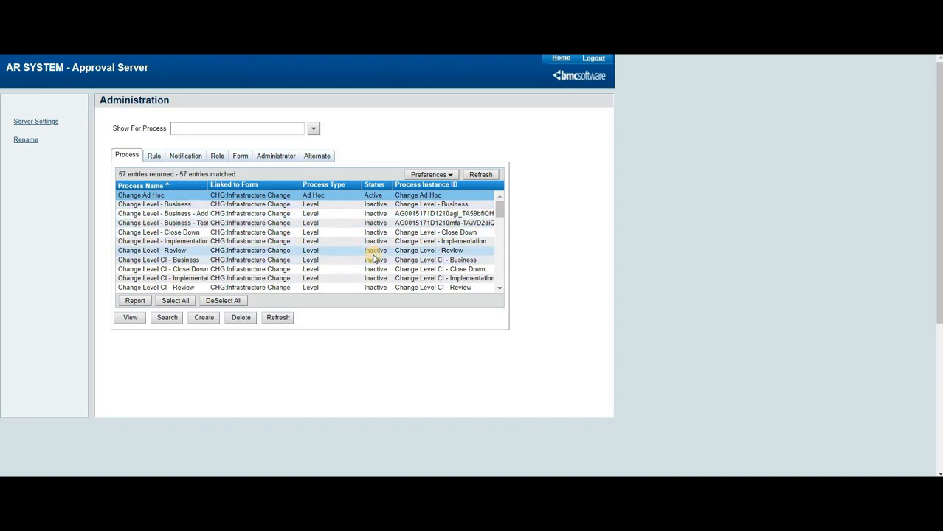
# - Show only the SB Request Manager Approval process in the approval administration list
pyautogui.click(313, 130)
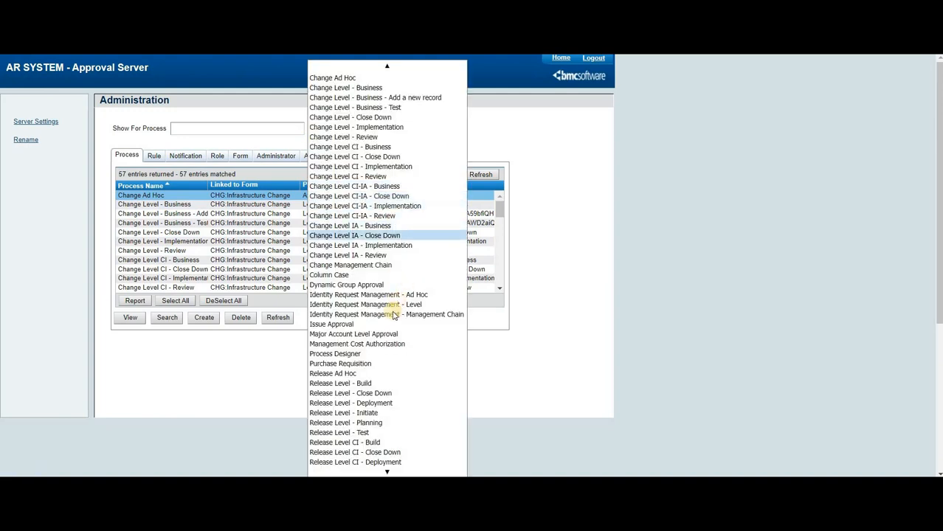
pyautogui.click(391, 471)
pyautogui.scroll(-4, 391, 465)
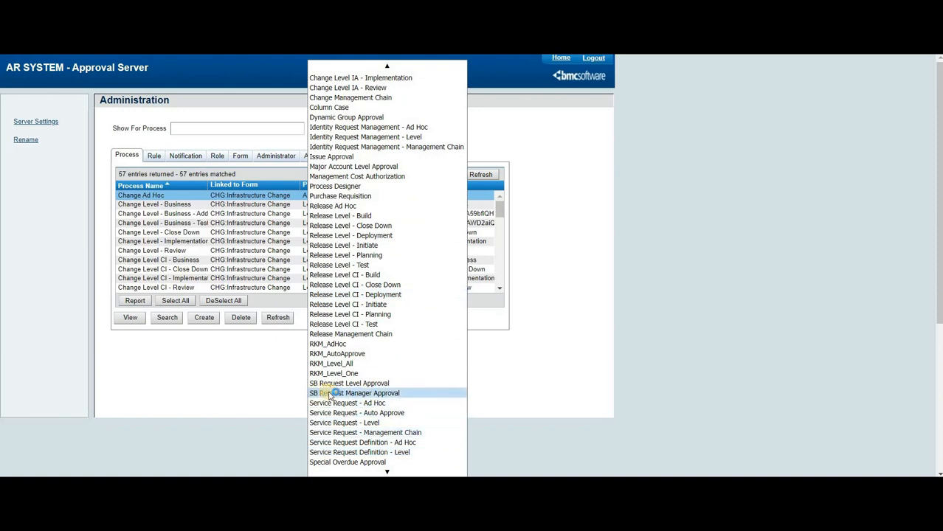
pyautogui.click(364, 395)
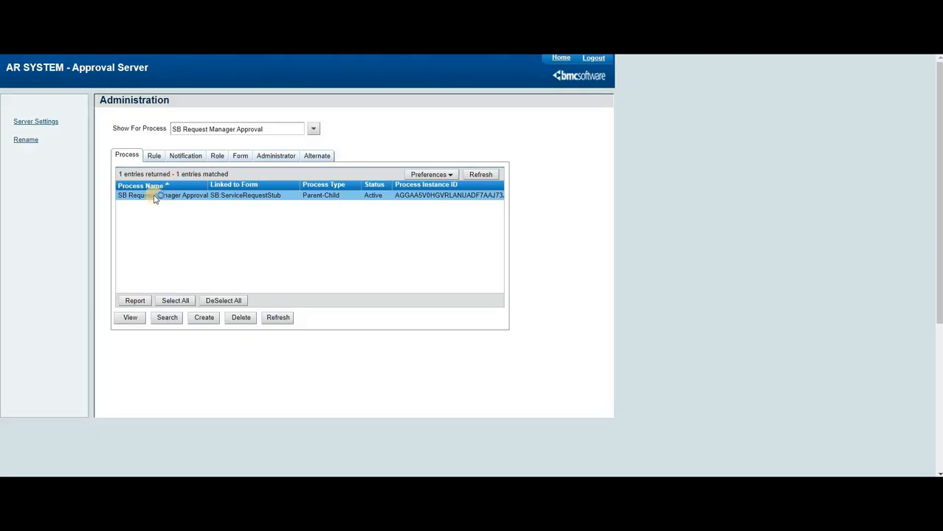
pyautogui.click(124, 196)
pyautogui.click(314, 129)
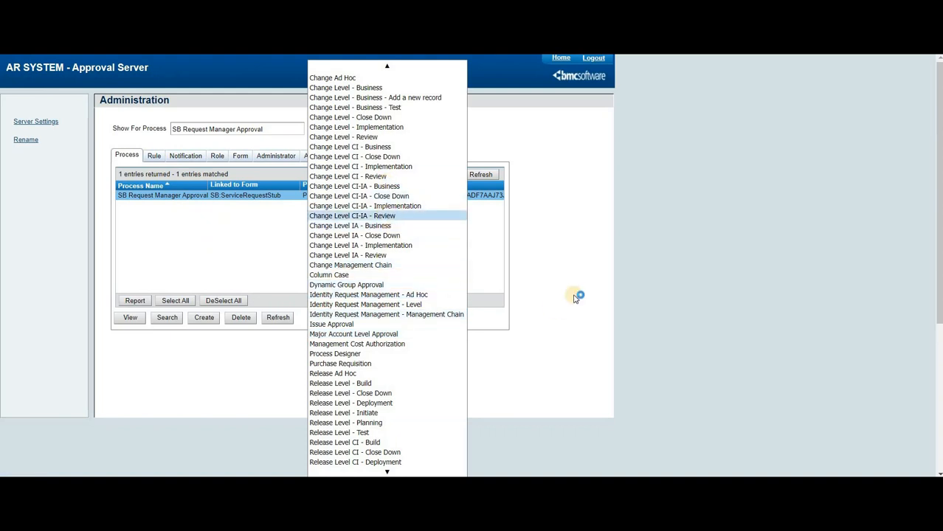
pyautogui.click(274, 229)
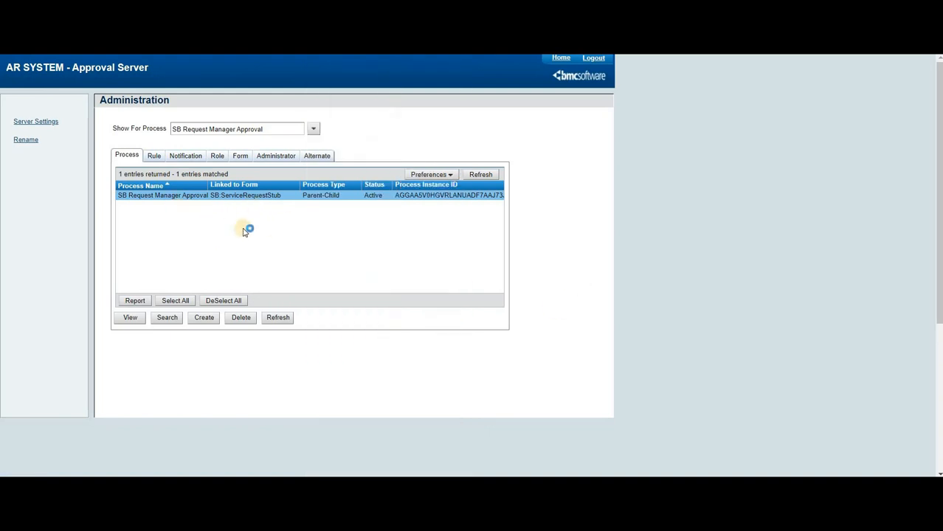
# - Open the SB Request Manager Approval process definition and load its linked form SB:ServiceRequestStub through the form's web address
pyautogui.doubleClick(257, 197)
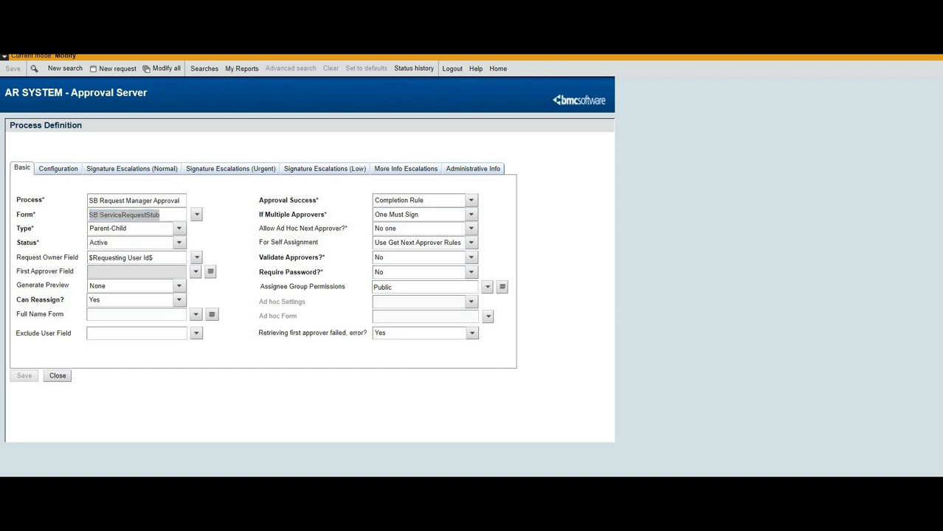
pyautogui.write('SB:ServiceRequestStub')
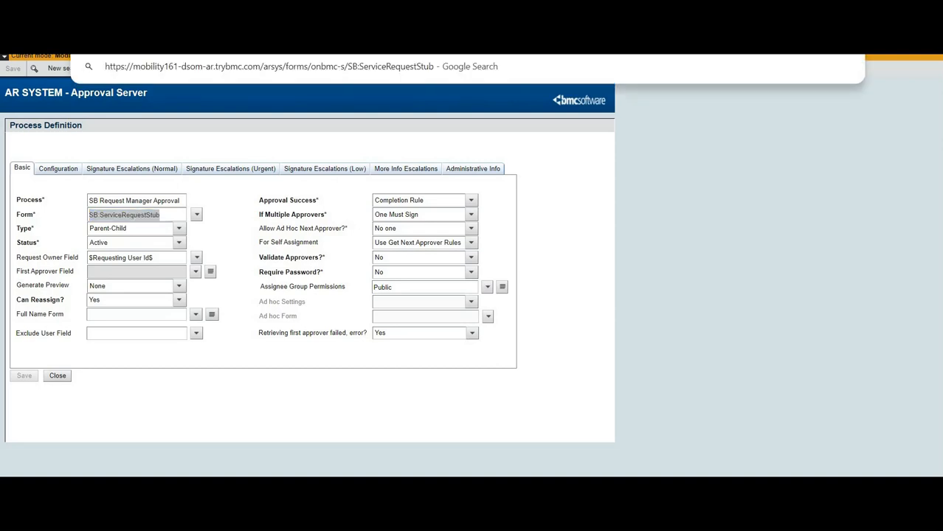
pyautogui.press('Return')
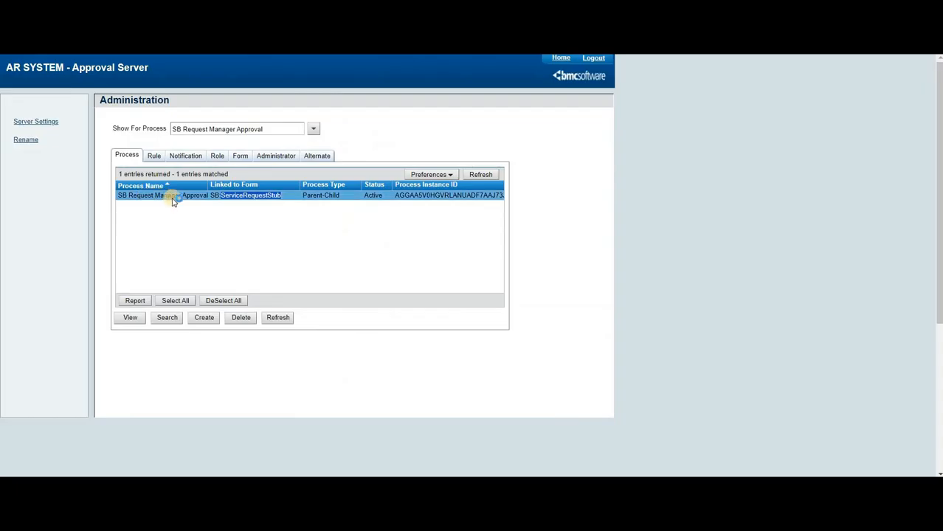
# - Return to the RequestNewLaptop workflow and review the input map fields of the Request Approval call activity
pyautogui.click(166, 196)
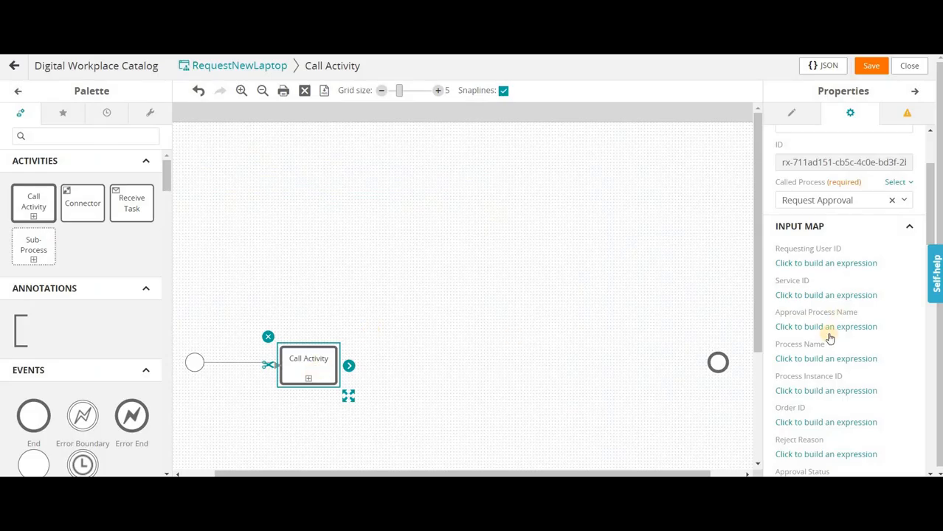
pyautogui.scroll(3, 829, 329)
pyautogui.scroll(-5, 834, 326)
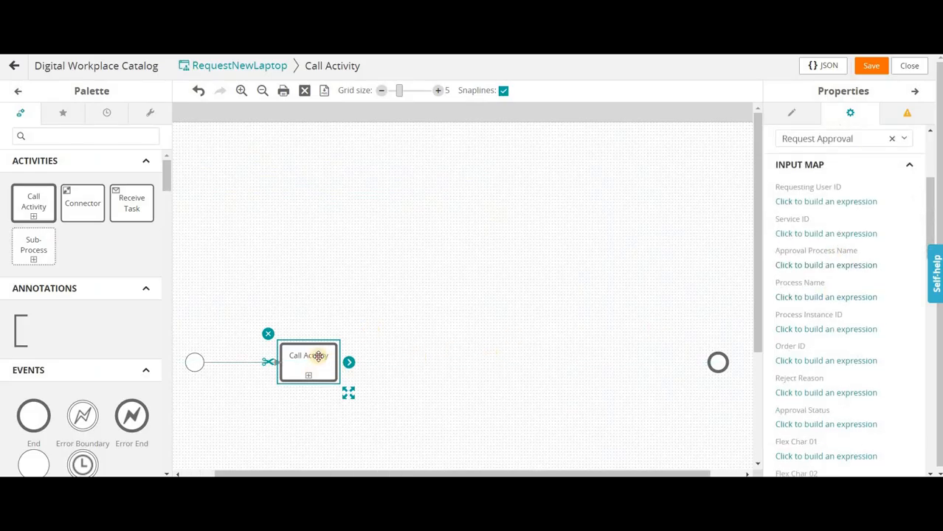
# - Set the Process Name expression of the Request Approval call activity to "SB-Level-Approval"
pyautogui.click(817, 298)
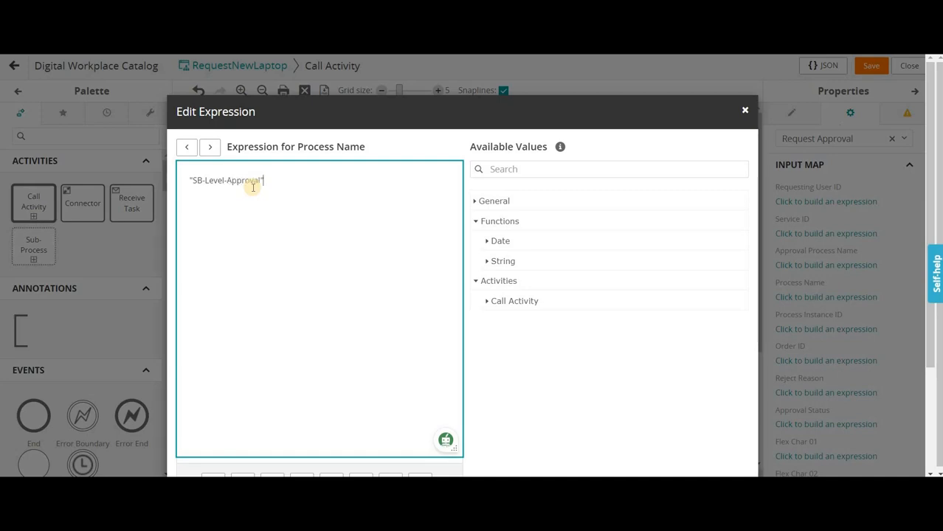
pyautogui.scroll(-2, 649, 398)
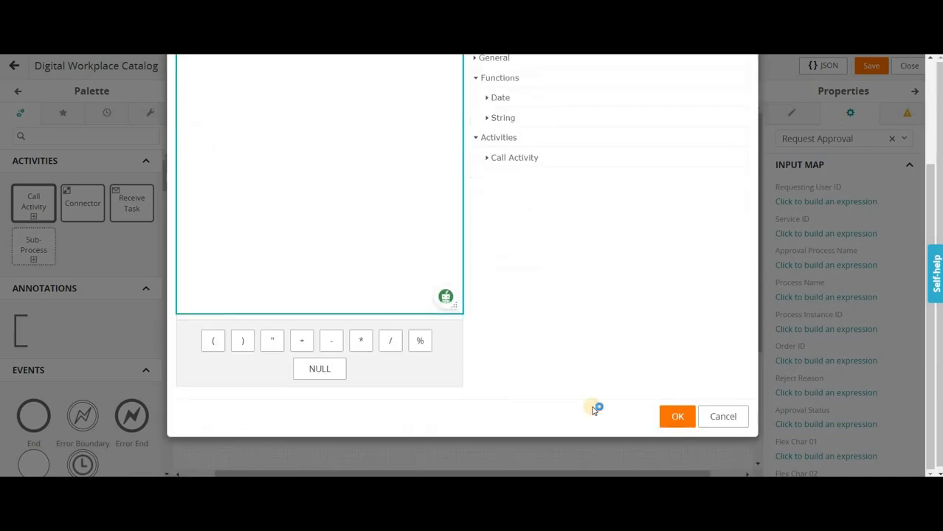
pyautogui.click(677, 416)
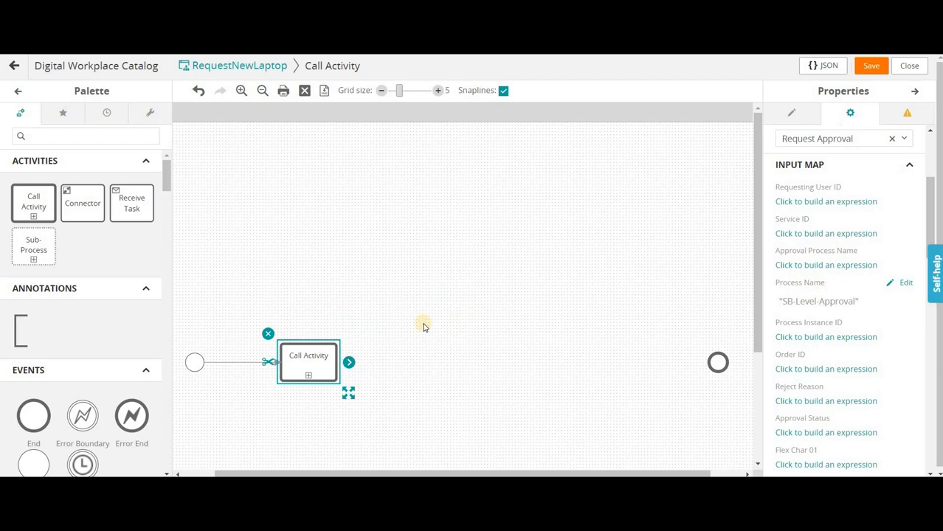
# - Clear the Process Name expression of the Request Approval call activity
pyautogui.click(905, 283)
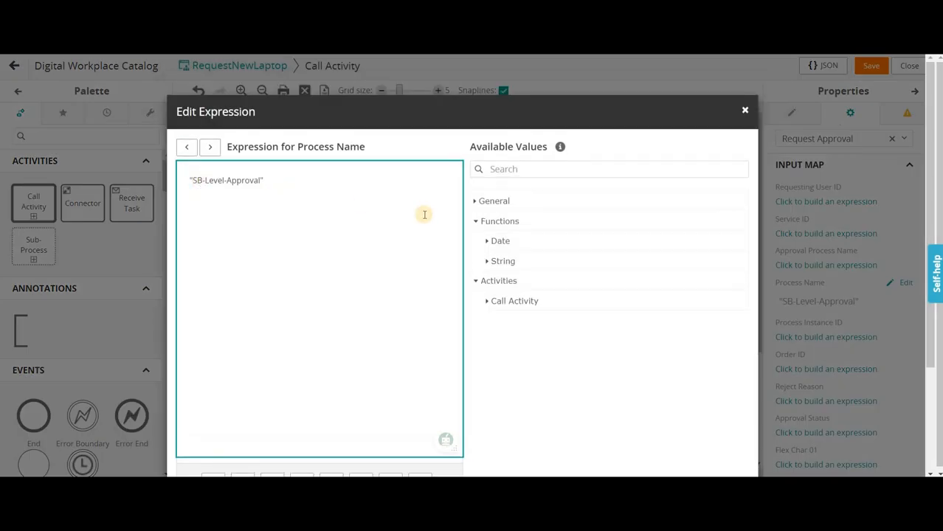
pyautogui.hotkey('ctrl', 'a')
pyautogui.press('BackSpace')
pyautogui.scroll(-2, 669, 416)
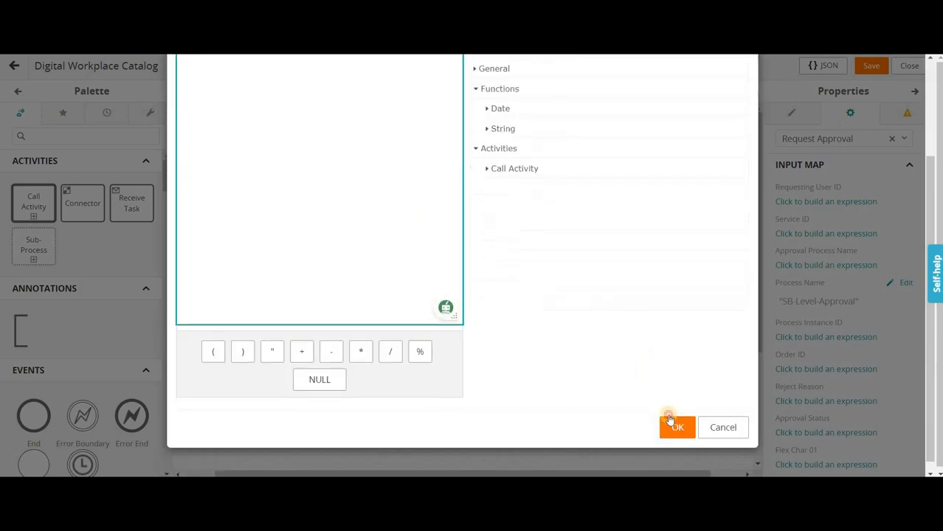
pyautogui.click(671, 418)
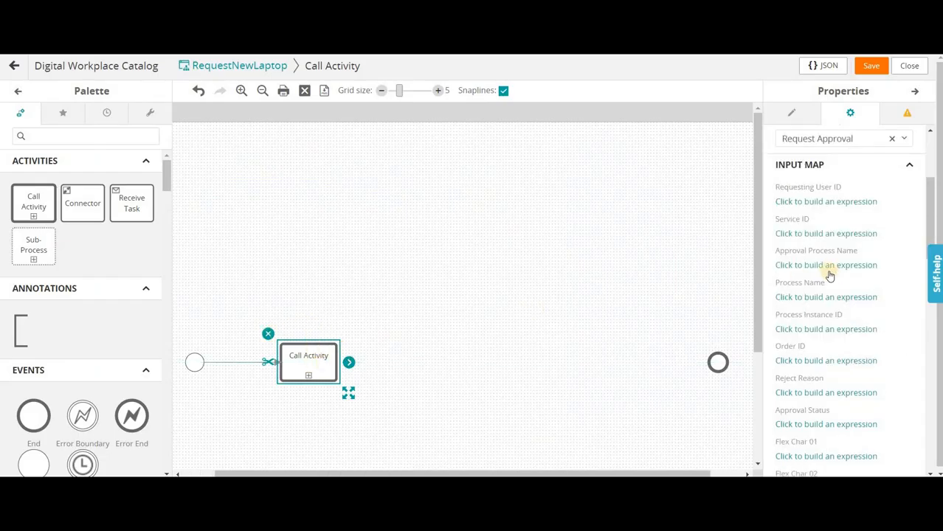
# - Examine the full list of Request Approval input map fields, from Requesting User ID through the Flex fields
pyautogui.scroll(-8, 830, 267)
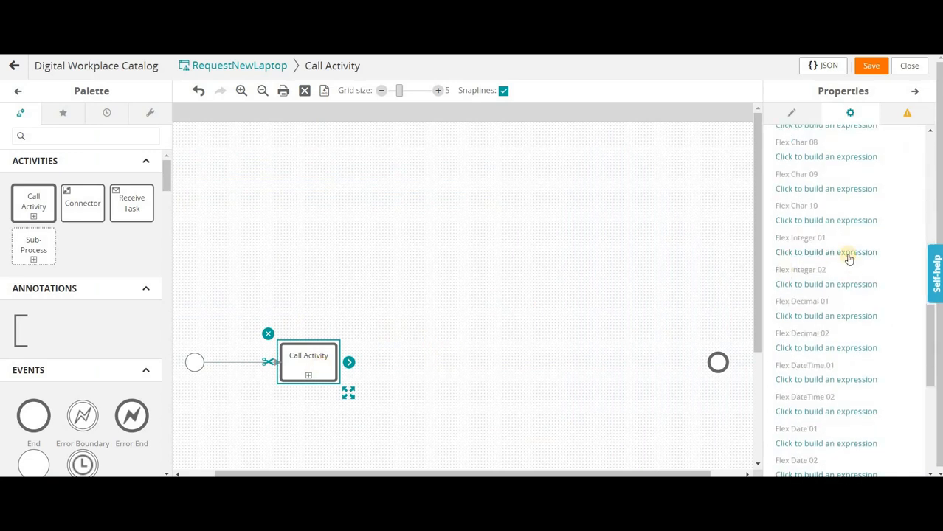
pyautogui.scroll(8, 848, 258)
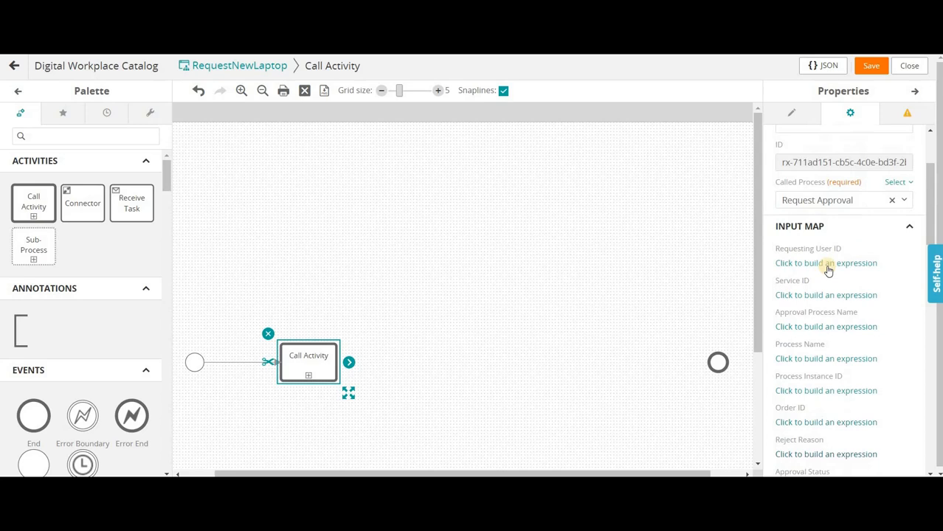
pyautogui.scroll(-3, 838, 276)
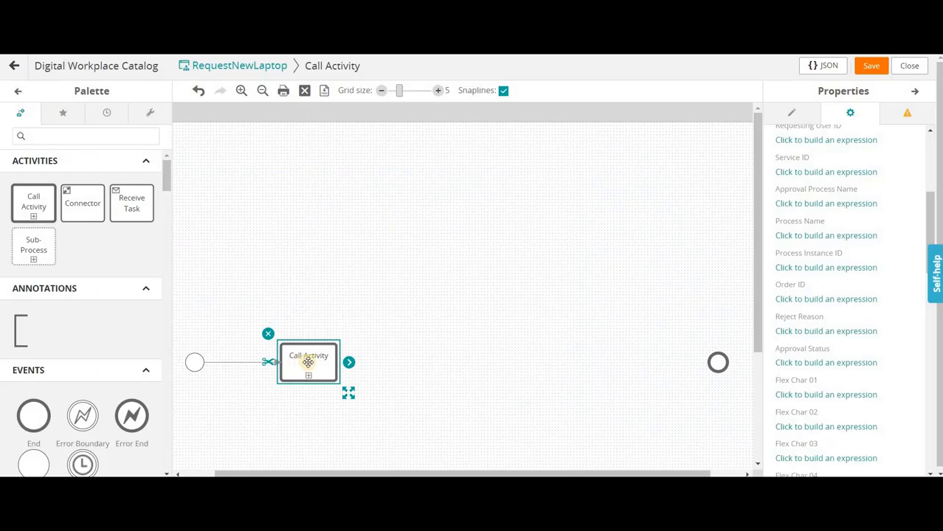
pyautogui.scroll(2, 837, 282)
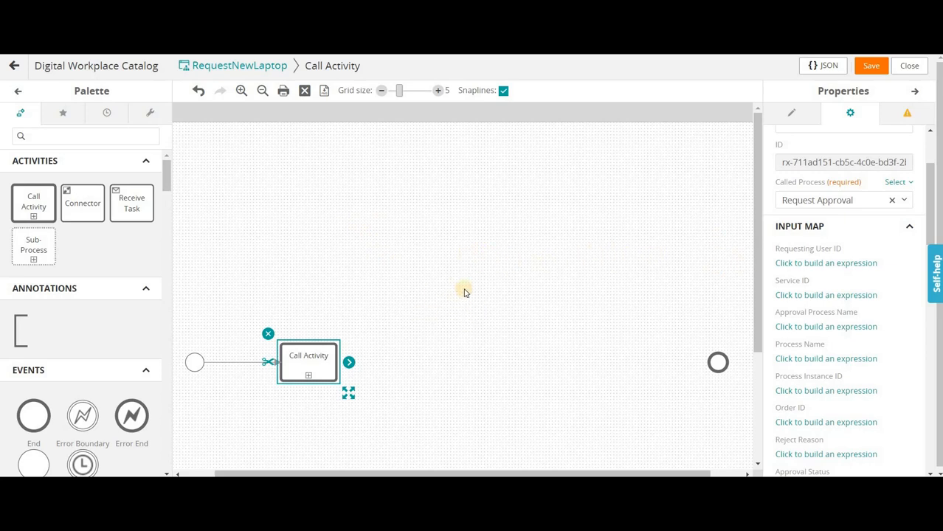
pyautogui.scroll(-1, 311, 295)
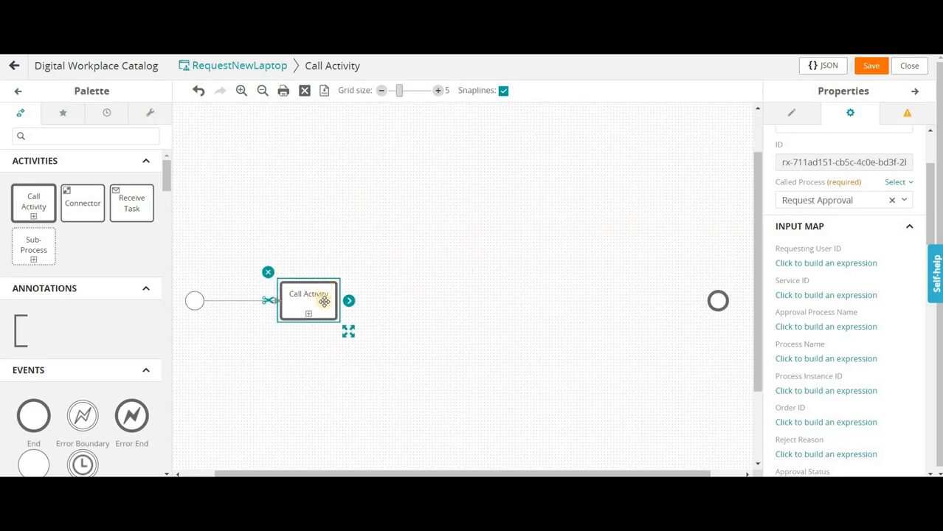
pyautogui.scroll(1, 841, 275)
pyautogui.scroll(-5, 826, 280)
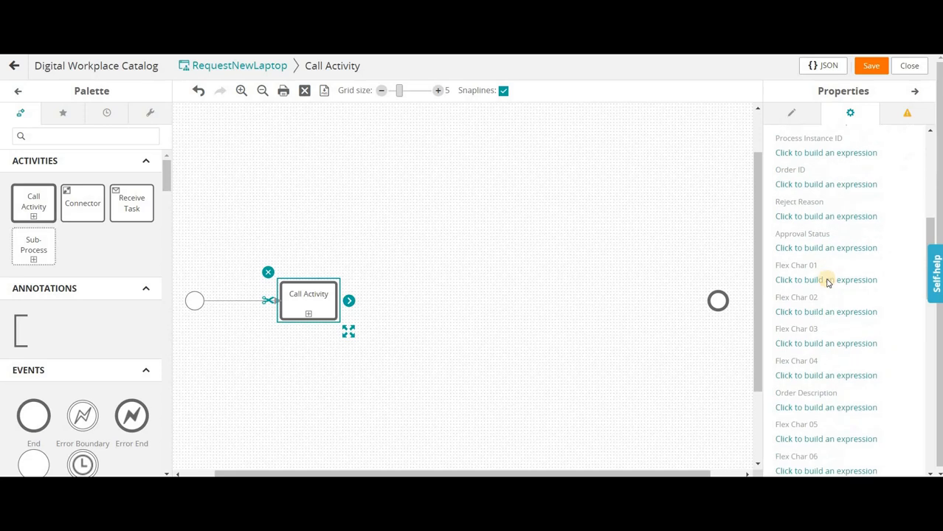
pyautogui.scroll(5, 827, 274)
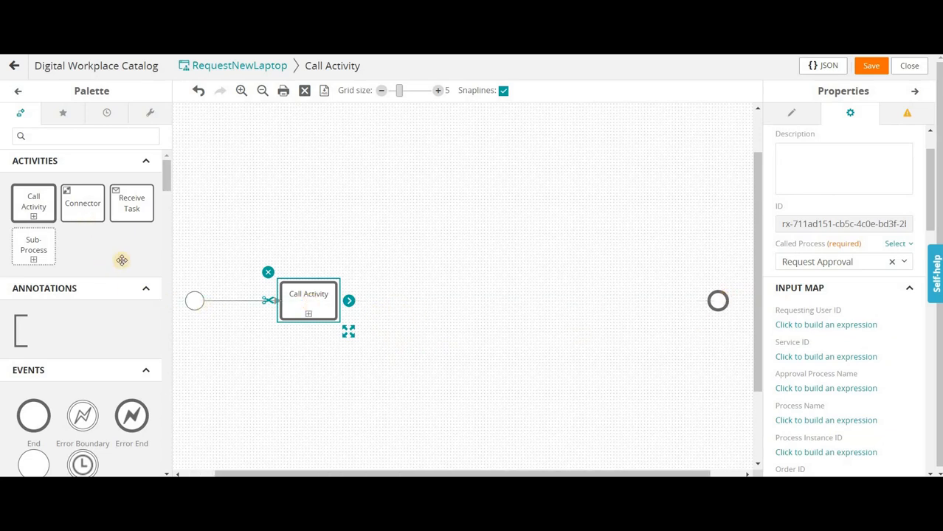
pyautogui.scroll(-5, 122, 260)
pyautogui.scroll(5, 73, 162)
# - Find the work order actions in the palette and place a Create Remedy Work Order action between the Call Activity and the end event
pyautogui.click(72, 141)
pyautogui.write('wor')
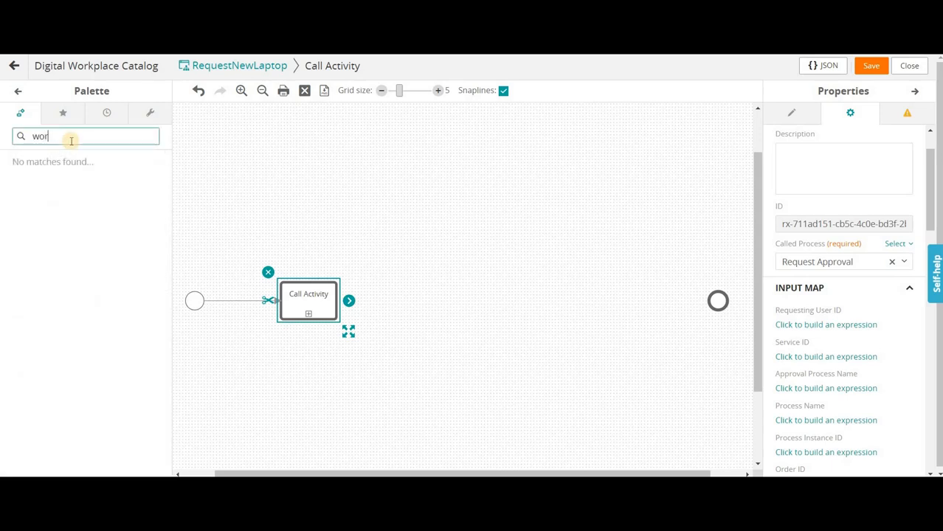
pyautogui.write('dk')
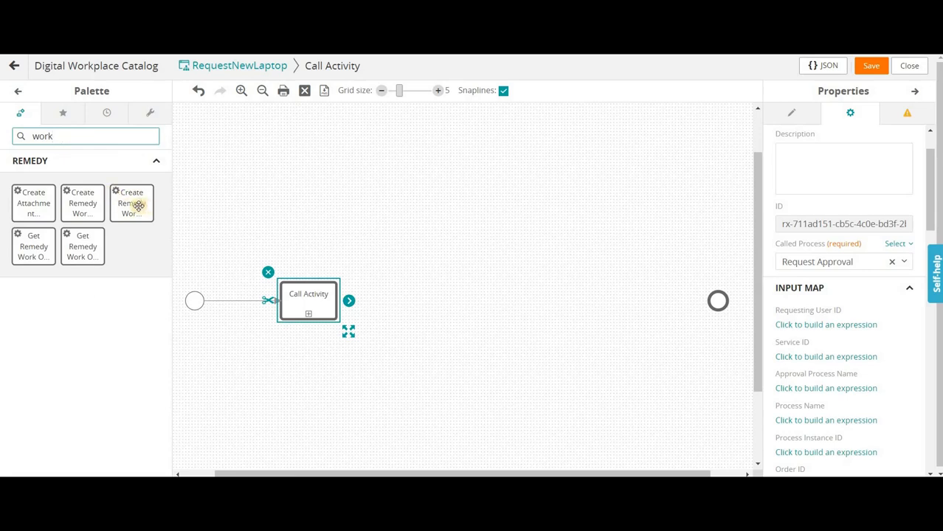
pyautogui.moveTo(89, 206); pyautogui.dragTo(515, 301)
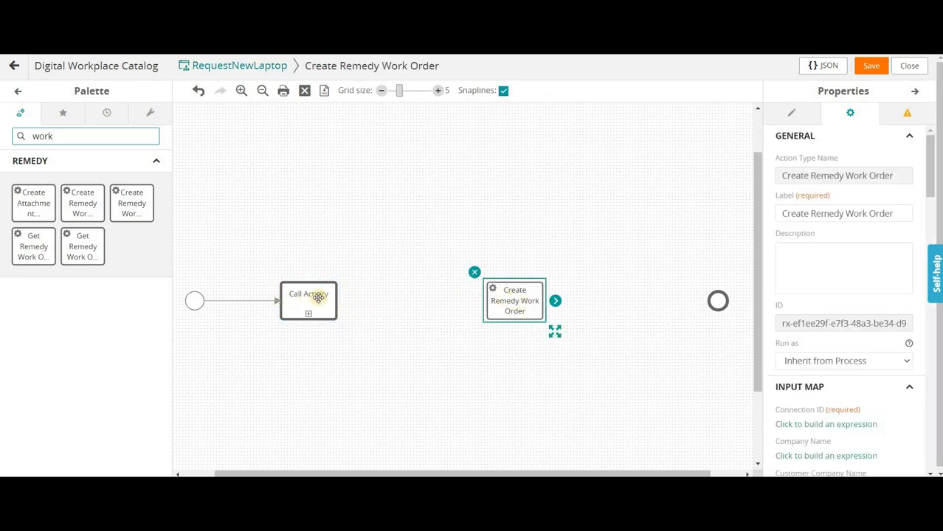
# - Connect the Call Activity to the Create Remedy Work Order action with a sequence flow
pyautogui.click(318, 297)
pyautogui.moveTo(350, 302); pyautogui.dragTo(487, 304)
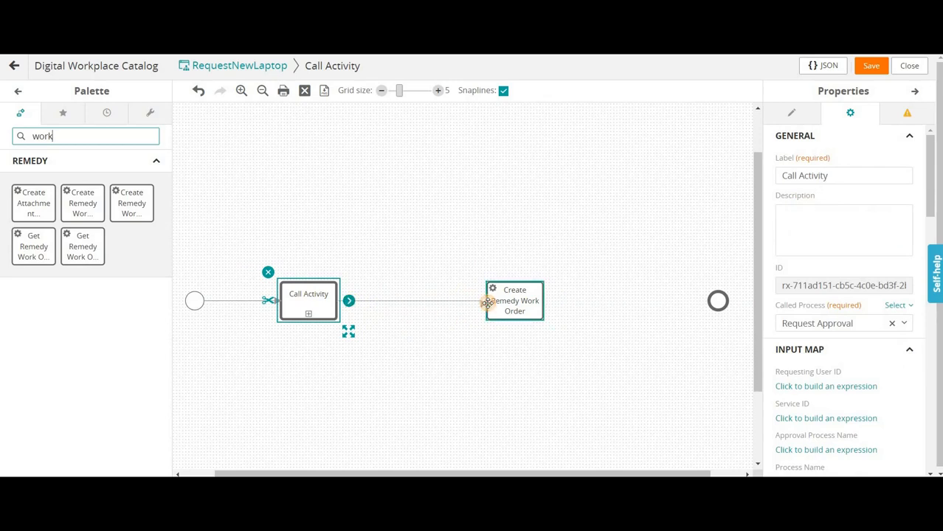
pyautogui.click(445, 302)
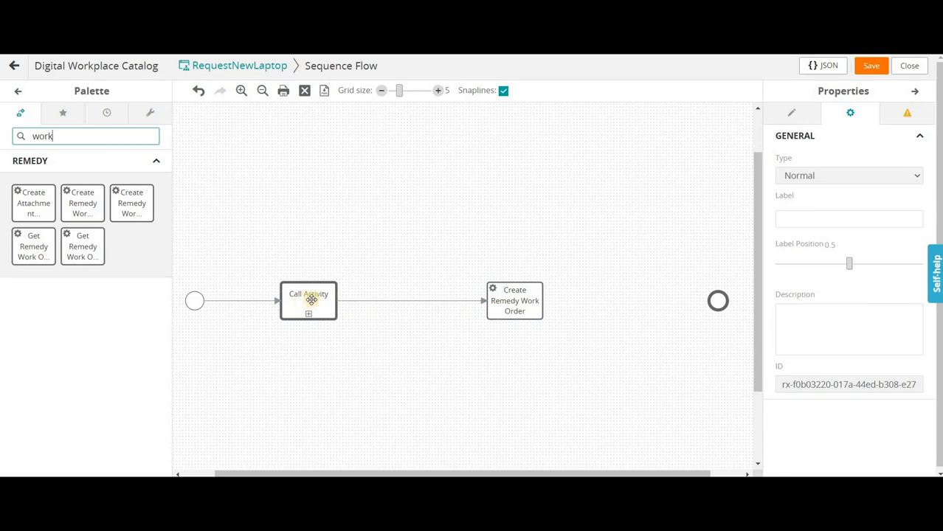
pyautogui.click(312, 299)
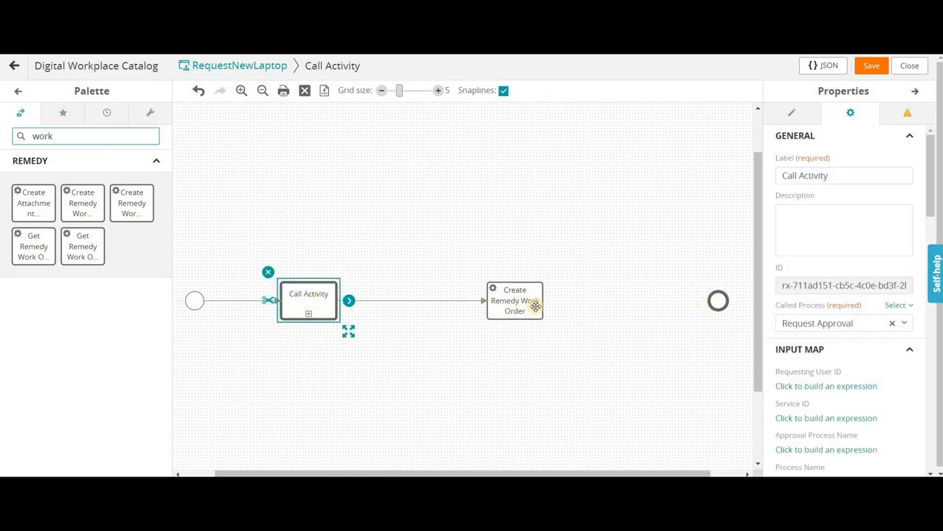
pyautogui.click(529, 302)
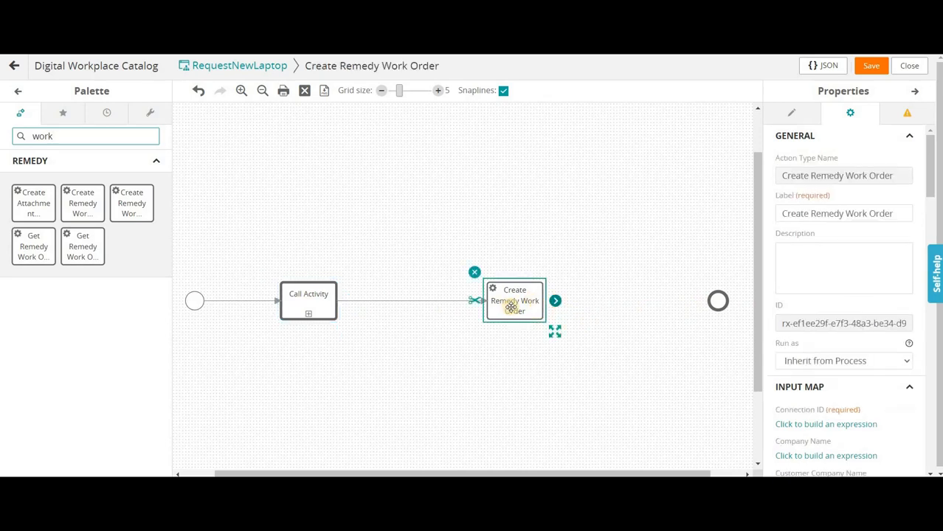
pyautogui.moveTo(555, 300); pyautogui.dragTo(609, 306)
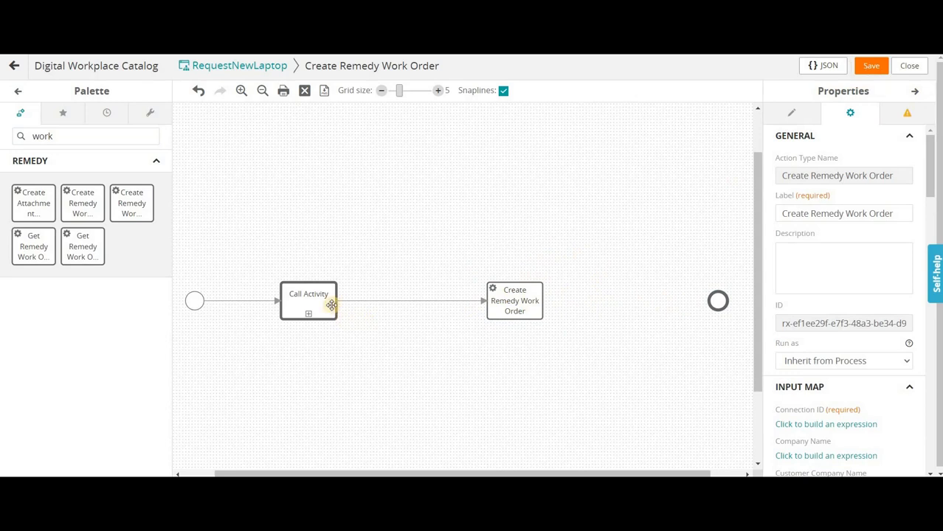
pyautogui.click(309, 310)
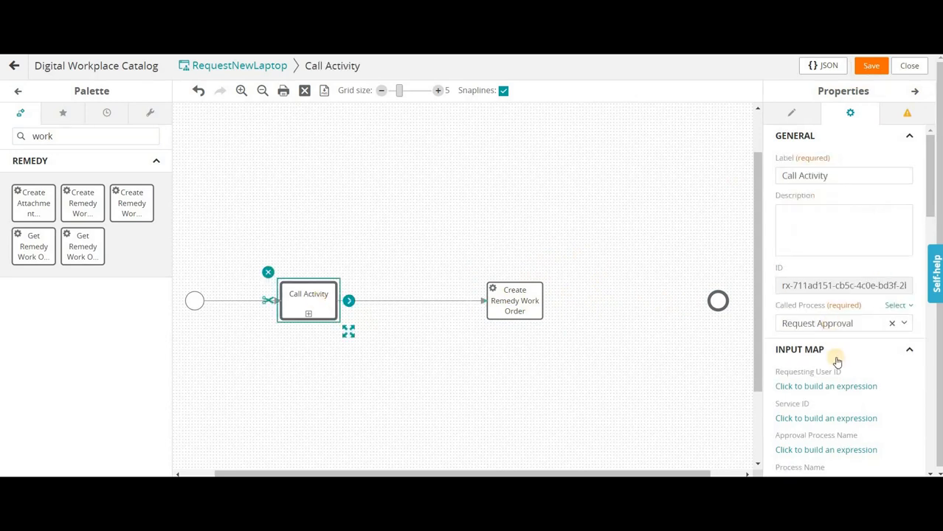
pyautogui.scroll(-3, 839, 297)
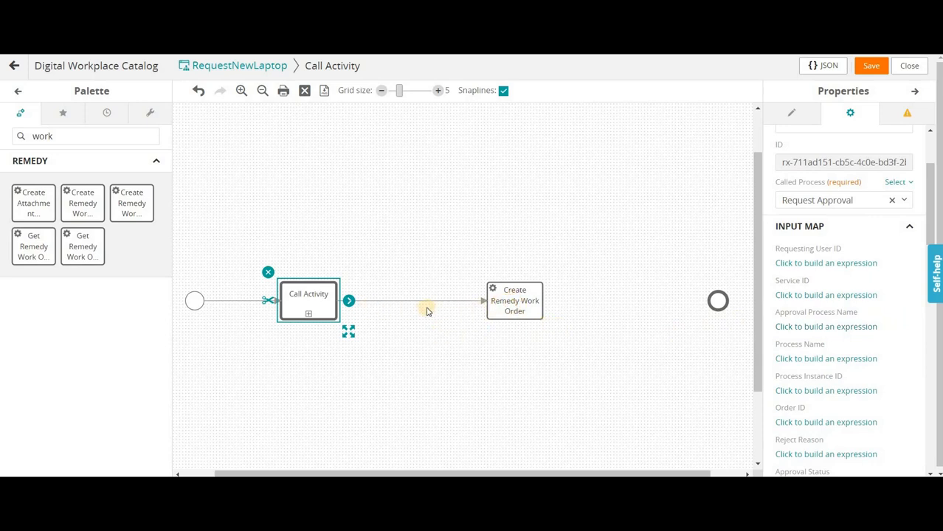
pyautogui.click(508, 302)
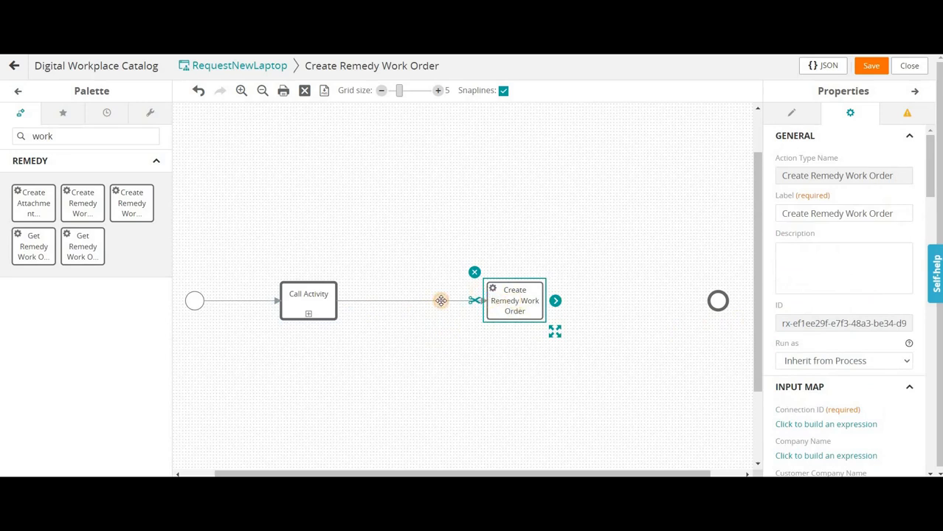
# - Delete the sequence flow between the Call Activity and Create Remedy Work Order, and move the work order action below the main flow line
pyautogui.click(440, 301)
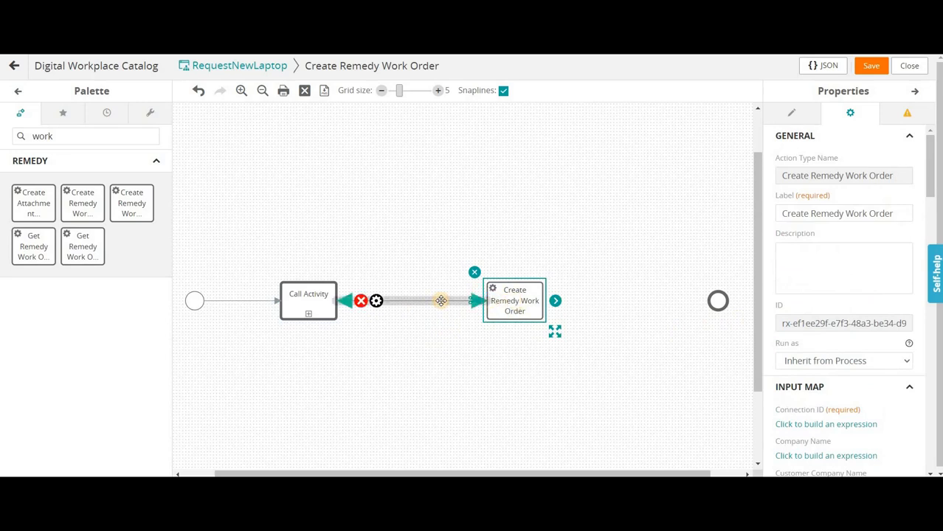
pyautogui.click(456, 302)
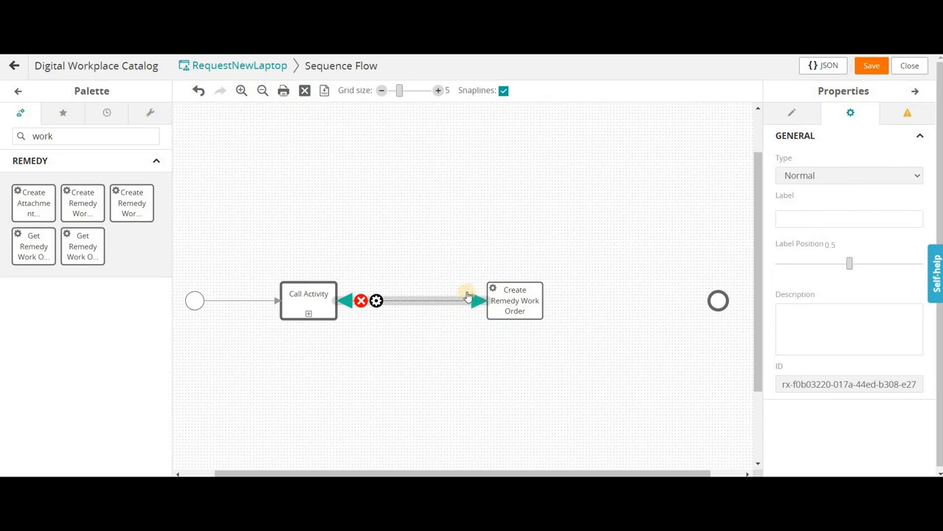
pyautogui.press('Delete')
pyautogui.moveTo(514, 303); pyautogui.dragTo(542, 357)
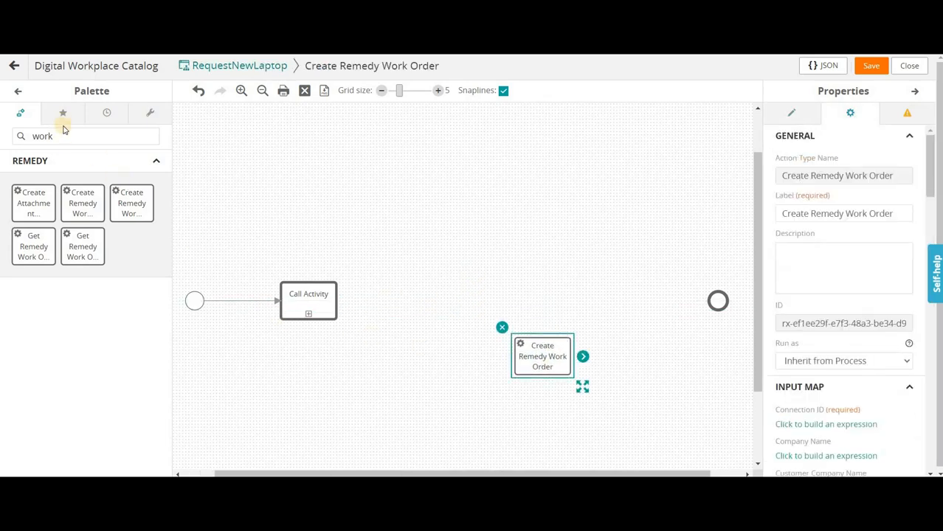
# - Clear the palette search and place an Exclusive gateway after the Call Activity, aligned with it
pyautogui.doubleClick(90, 136)
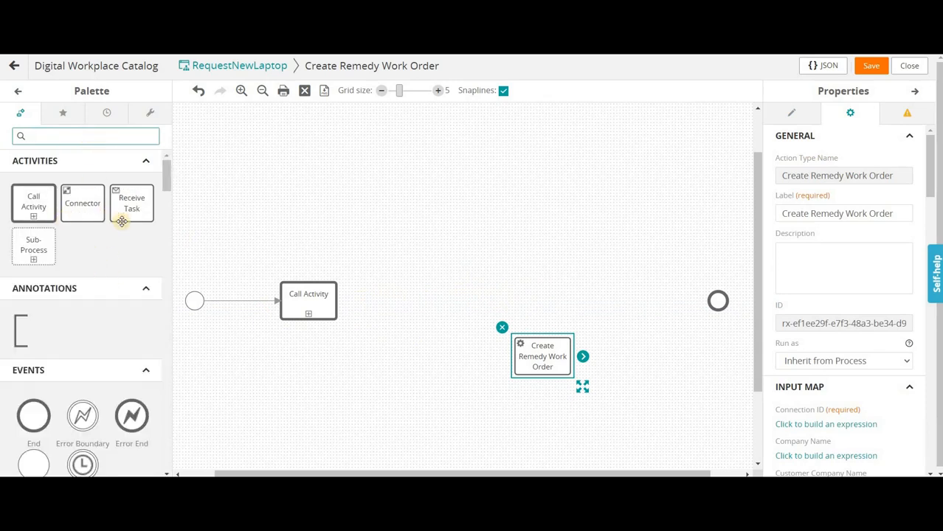
pyautogui.scroll(-1, 145, 242)
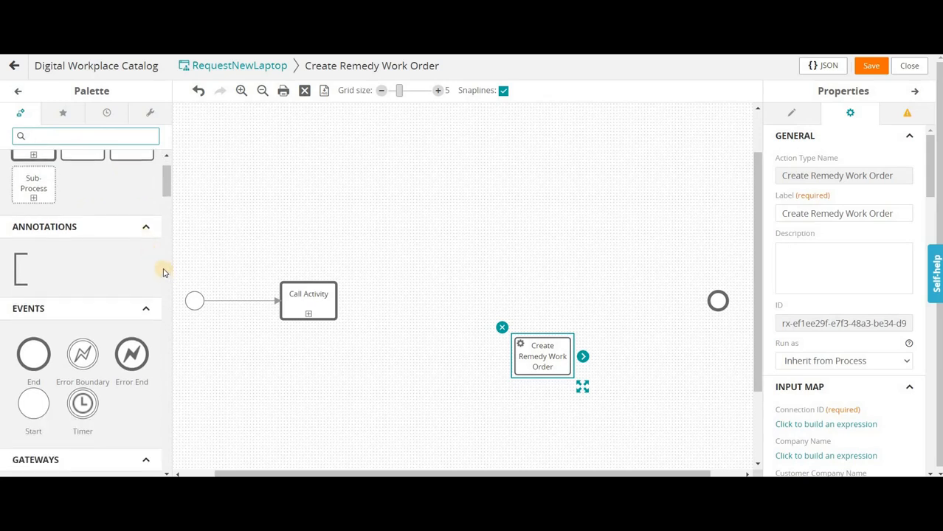
pyautogui.scroll(-1, 125, 284)
pyautogui.scroll(-2, 127, 289)
pyautogui.moveTo(33, 317); pyautogui.dragTo(425, 297)
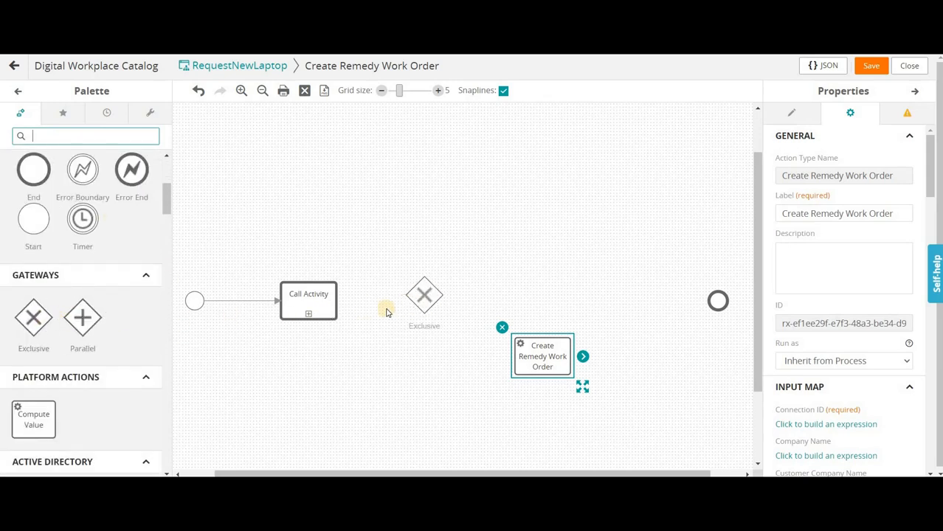
pyautogui.click(440, 305)
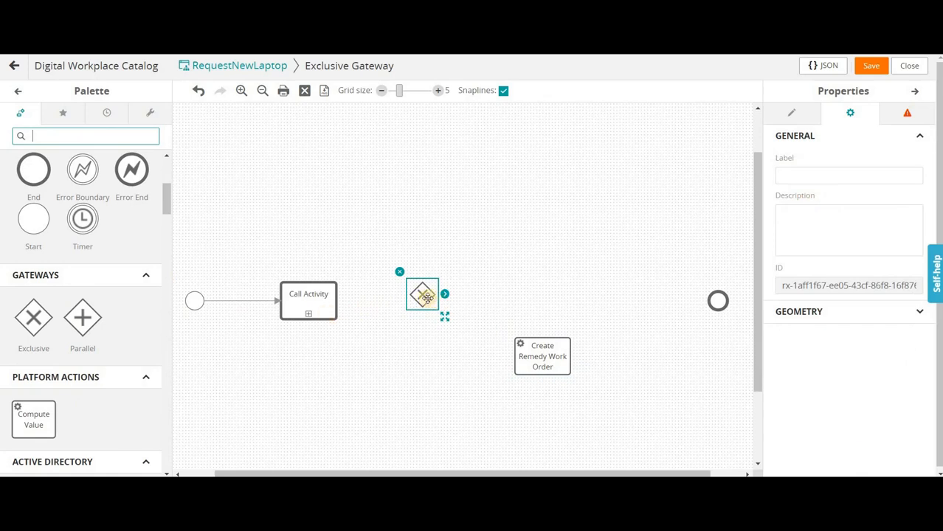
pyautogui.moveTo(421, 302); pyautogui.dragTo(418, 308)
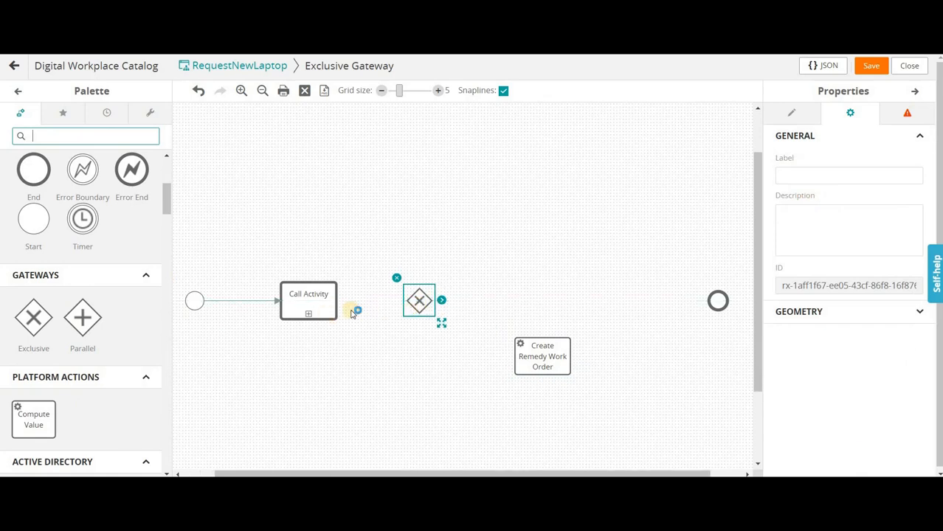
# - Connect the Call Activity to the Exclusive gateway with a sequence flow and select the gateway
pyautogui.click(338, 301)
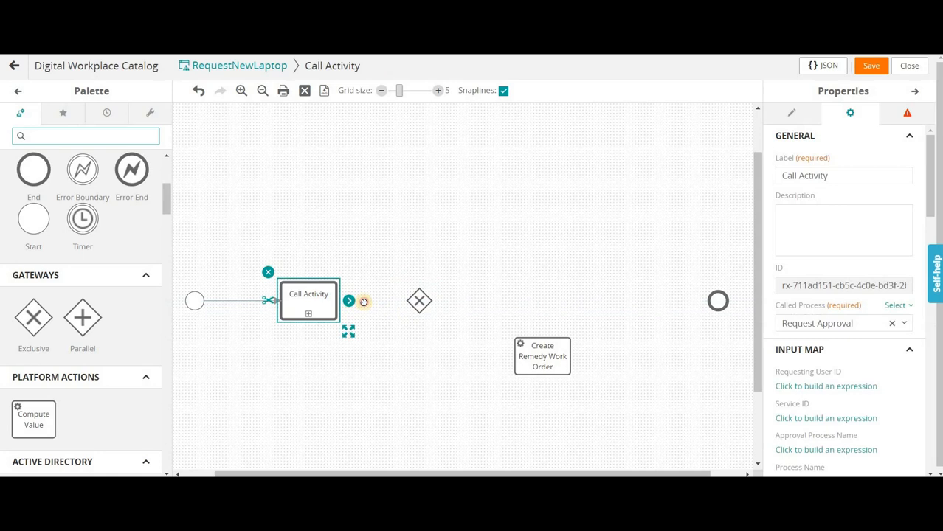
pyautogui.moveTo(411, 302); pyautogui.dragTo(415, 302)
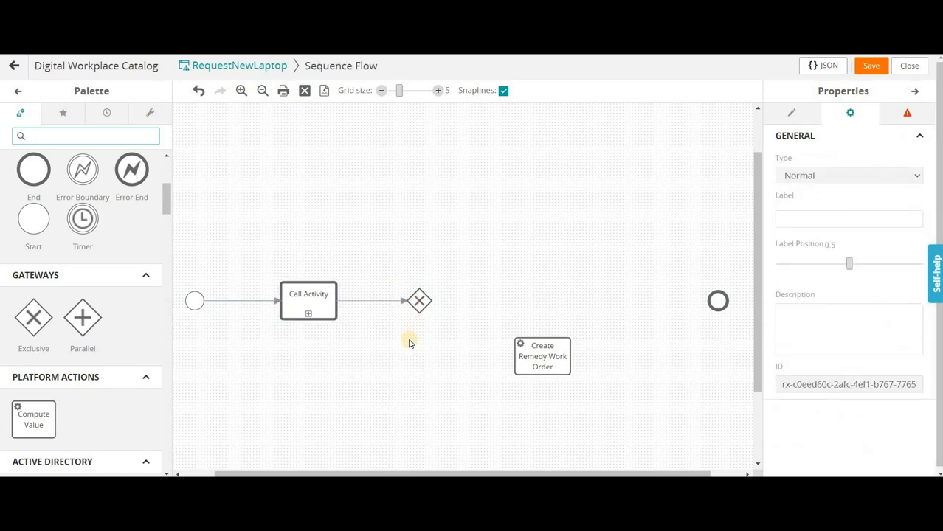
pyautogui.click(425, 302)
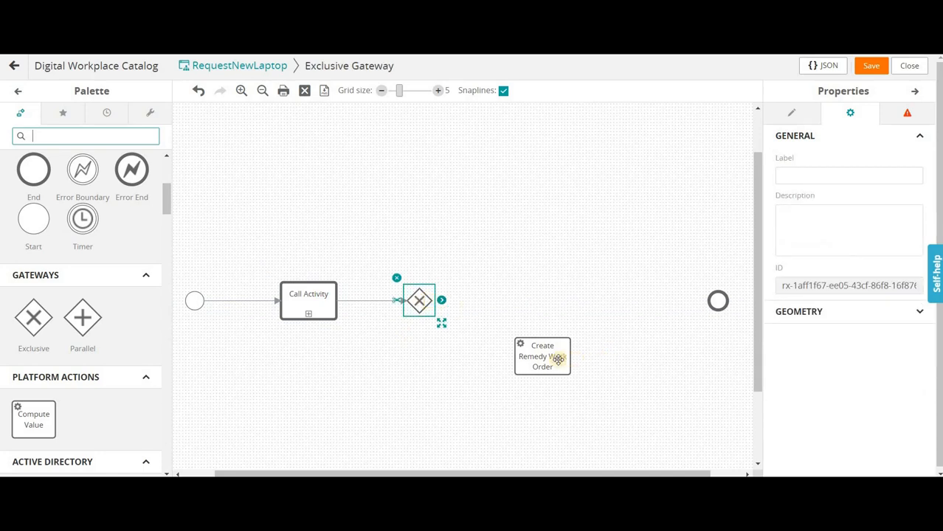
# - Move the Create Remedy Work Order action above the main flow line and connect the Exclusive gateway to it with a bent sequence flow
pyautogui.moveTo(550, 357); pyautogui.dragTo(587, 169)
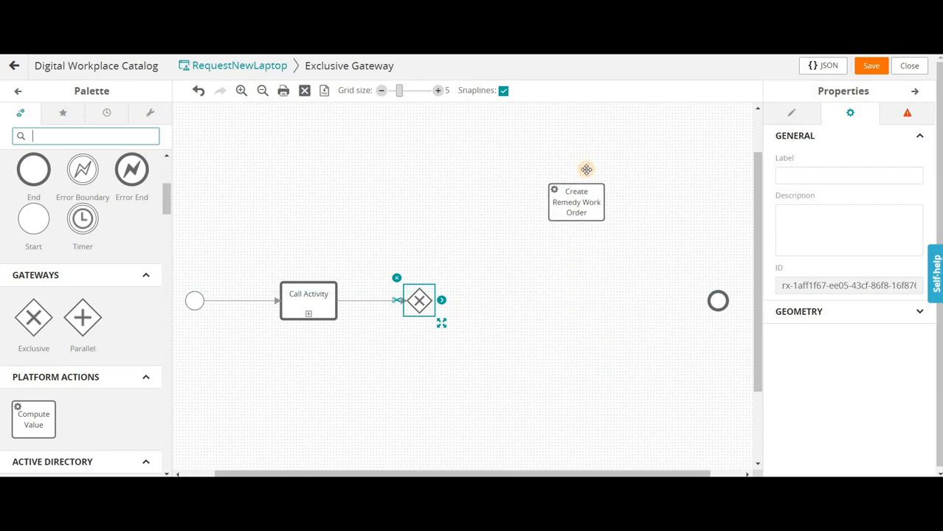
pyautogui.click(419, 295)
pyautogui.moveTo(442, 300); pyautogui.dragTo(552, 172)
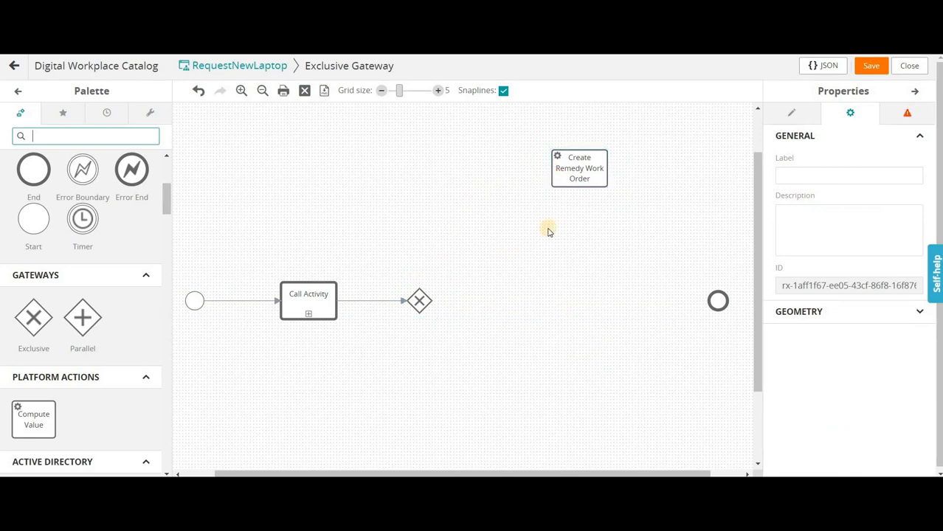
pyautogui.click(433, 300)
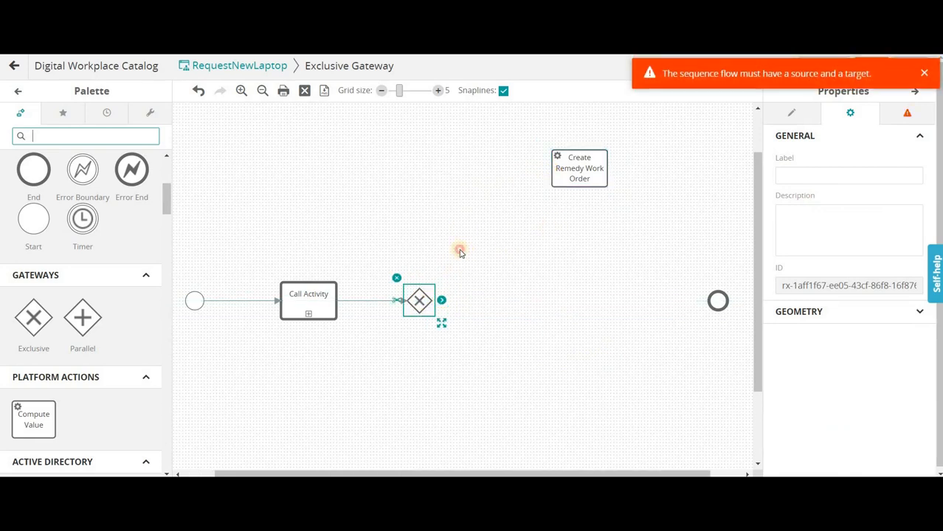
pyautogui.moveTo(536, 163); pyautogui.dragTo(552, 168)
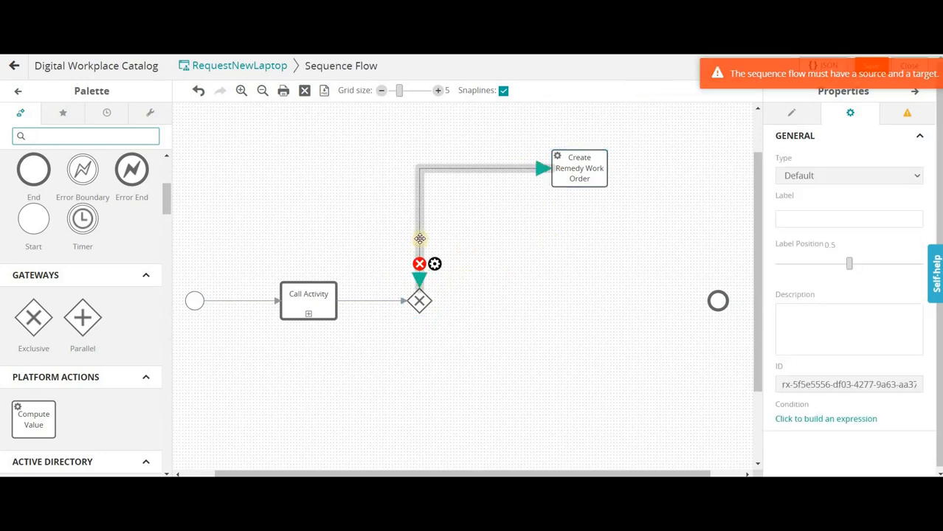
pyautogui.click(419, 238)
pyautogui.click(420, 300)
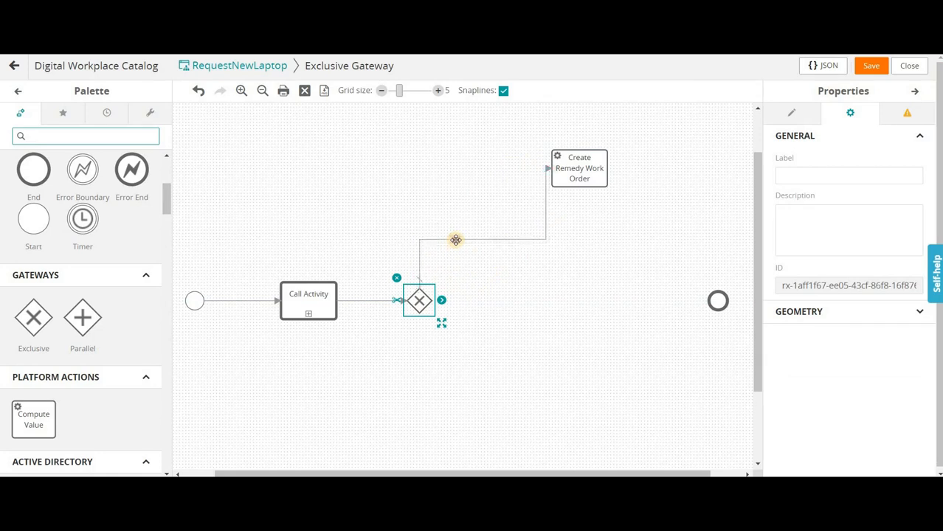
pyautogui.click(455, 240)
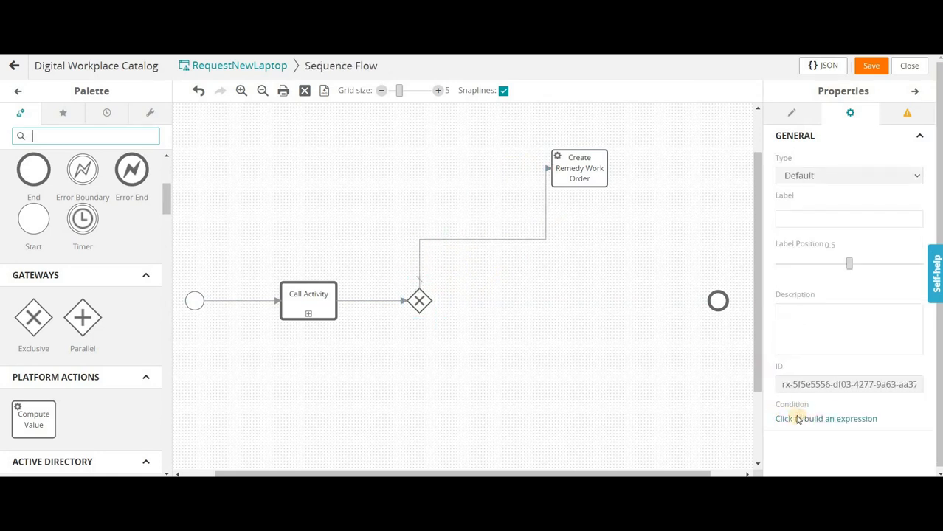
pyautogui.click(797, 419)
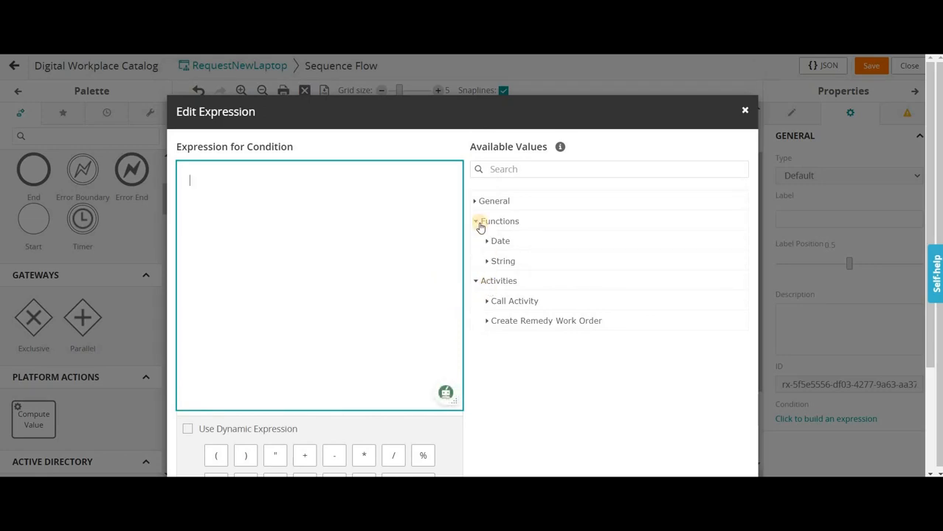
pyautogui.click(487, 303)
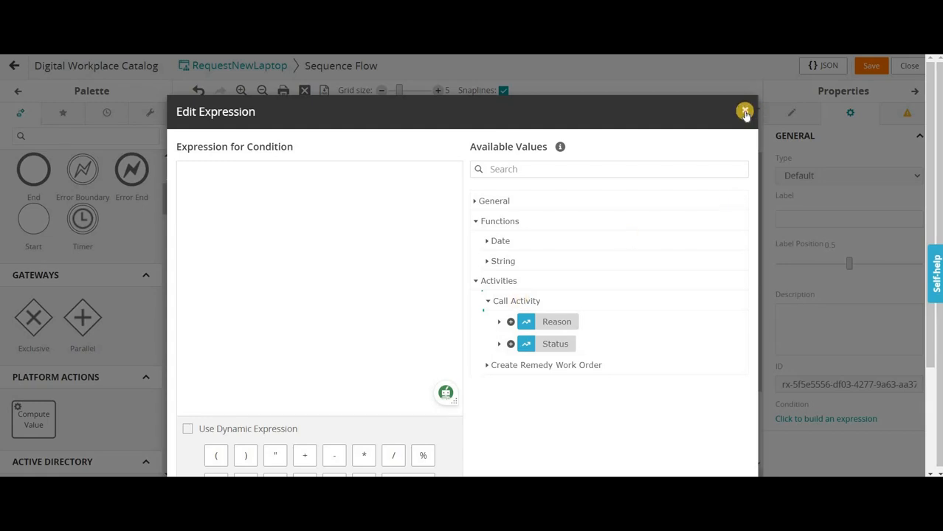
pyautogui.press('Escape')
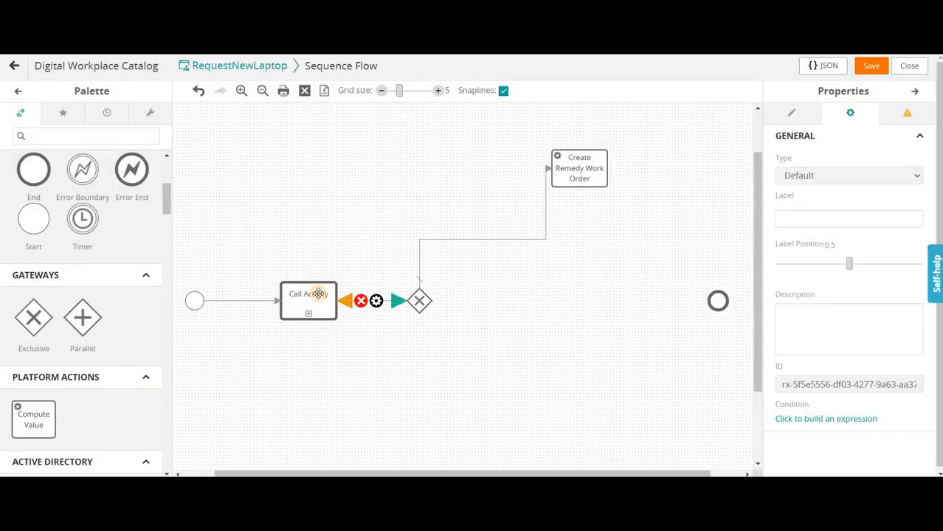
# - Change the Call Activity's label to Request For Approval
pyautogui.click(315, 295)
pyautogui.moveTo(779, 175); pyautogui.dragTo(855, 177)
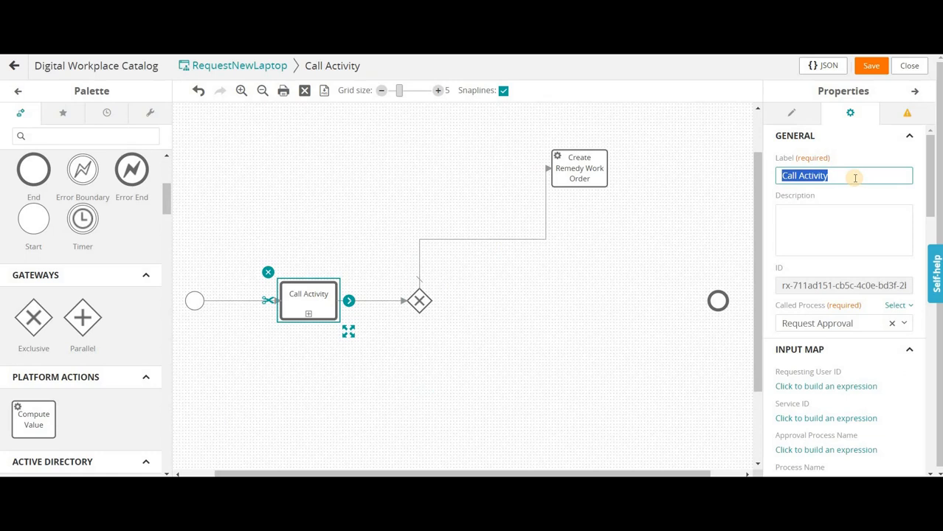
pyautogui.write('Approval')
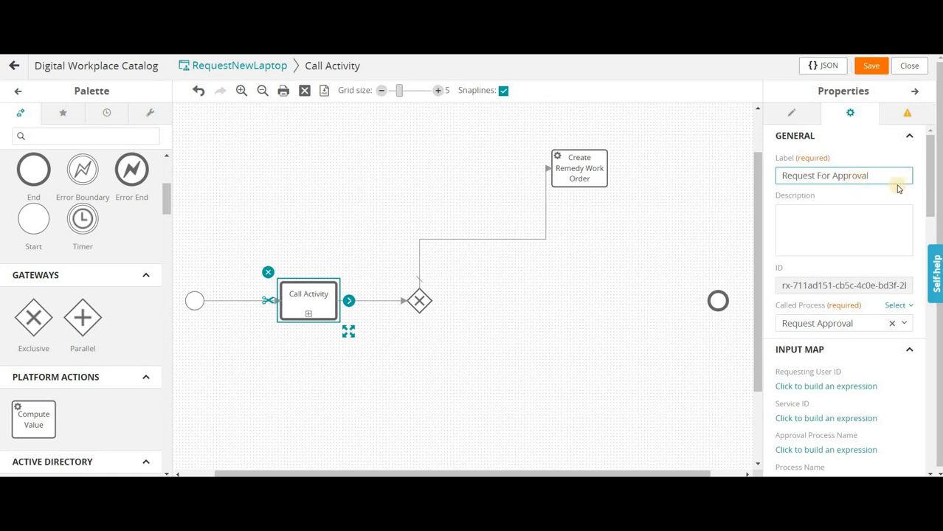
pyautogui.click(801, 221)
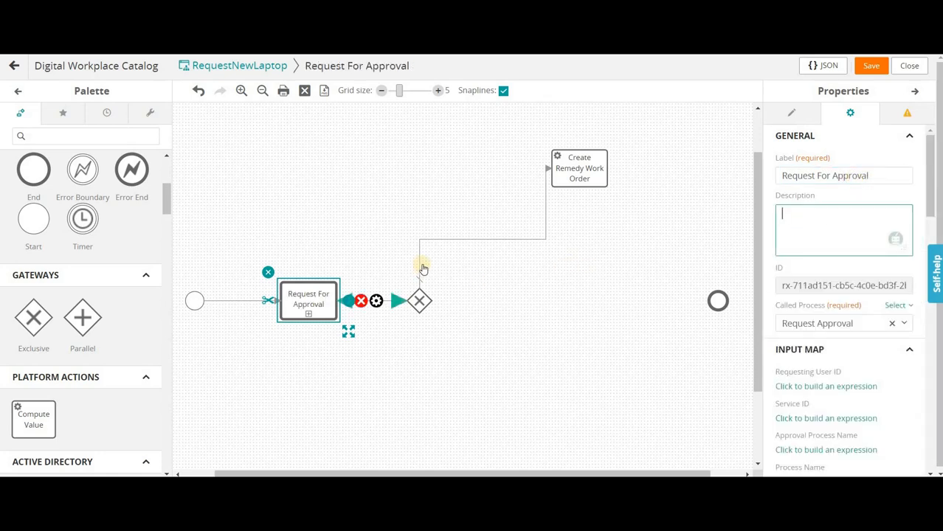
# - Set the condition of the gateway's flow to Create Remedy Work Order to the Request For Approval Status = "Approved"
pyautogui.click(444, 238)
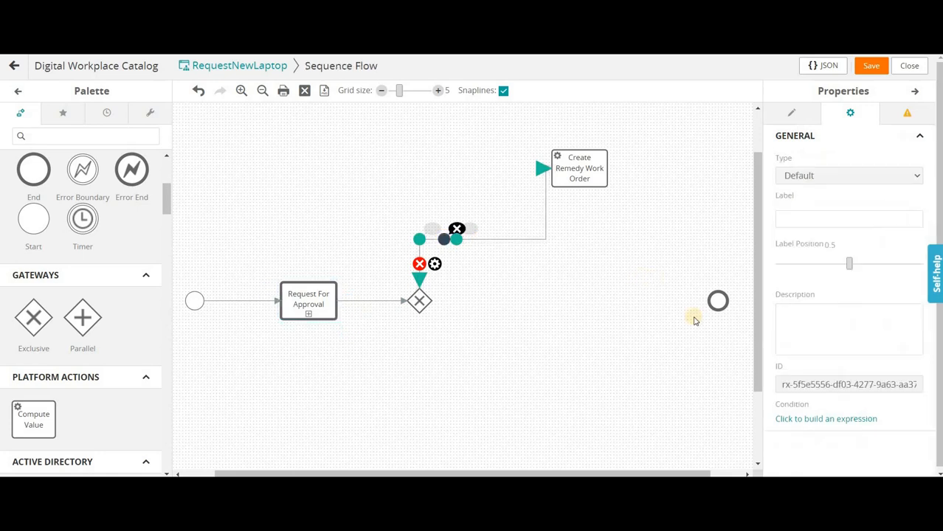
pyautogui.click(792, 421)
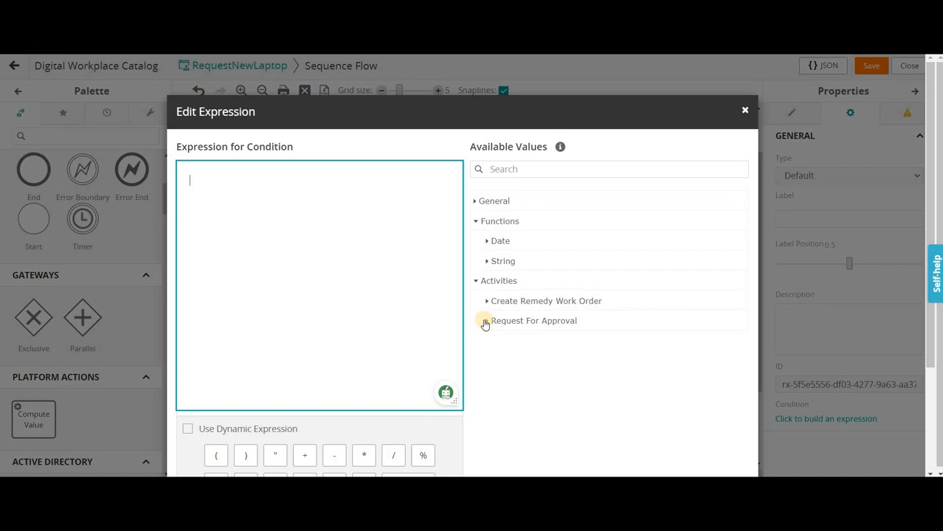
pyautogui.click(486, 322)
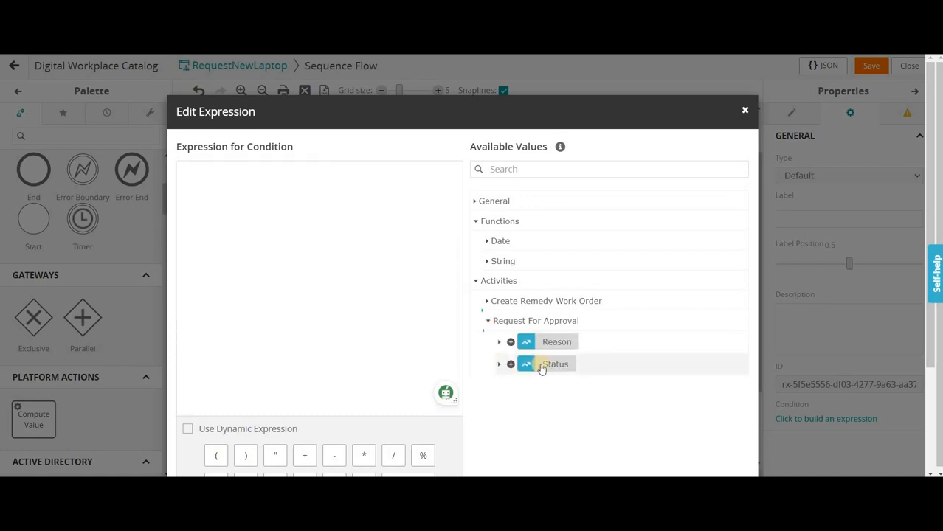
pyautogui.click(510, 365)
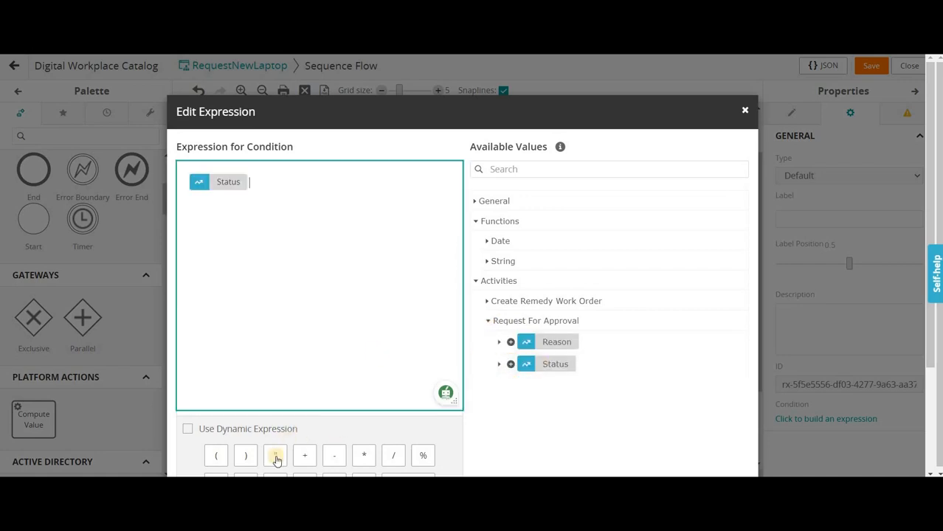
pyautogui.scroll(-3, 294, 401)
pyautogui.click(275, 360)
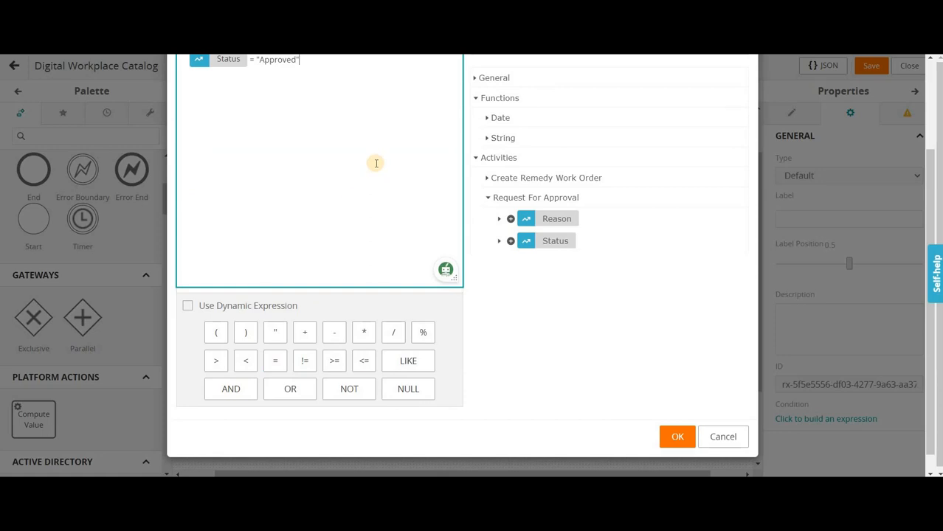
pyautogui.scroll(3, 583, 328)
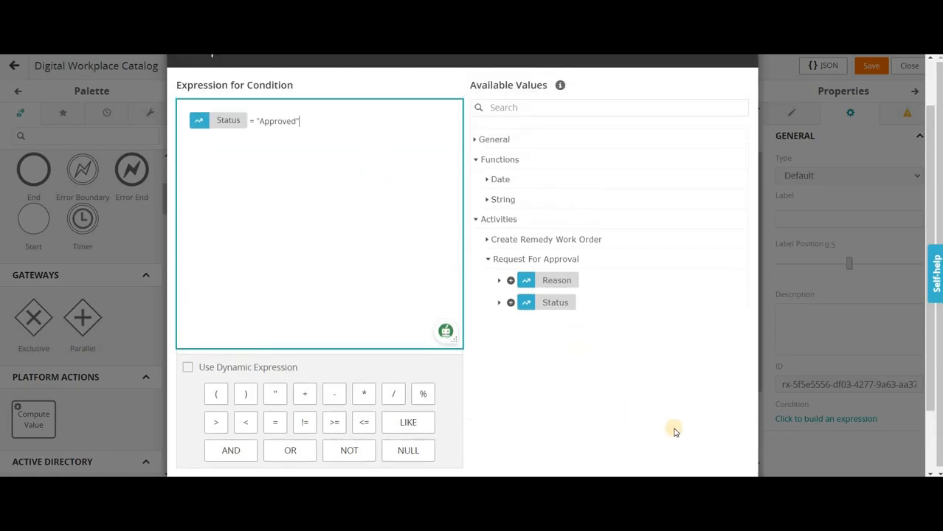
pyautogui.scroll(-3, 674, 432)
pyautogui.click(674, 418)
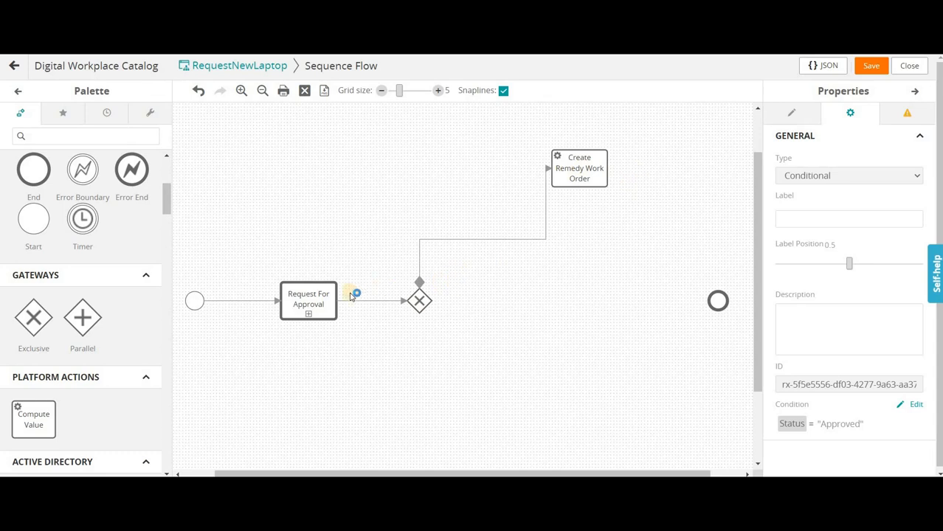
# - Connect the Create Remedy Work Order action to the End event with a sequence flow
pyautogui.click(313, 304)
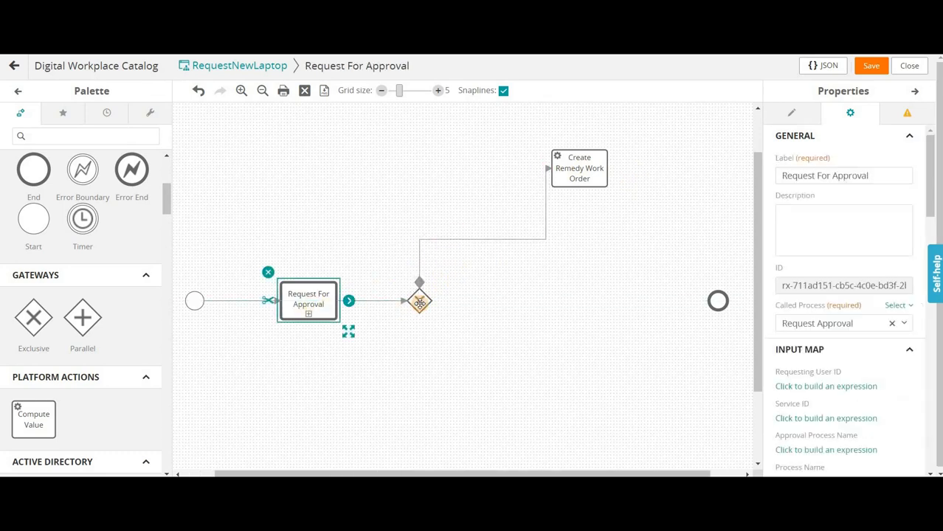
pyautogui.click(419, 303)
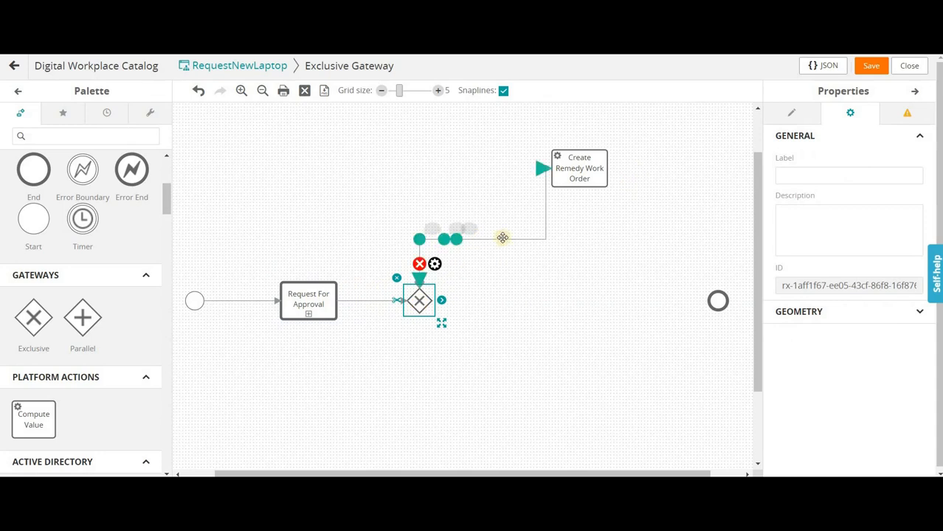
pyautogui.click(599, 169)
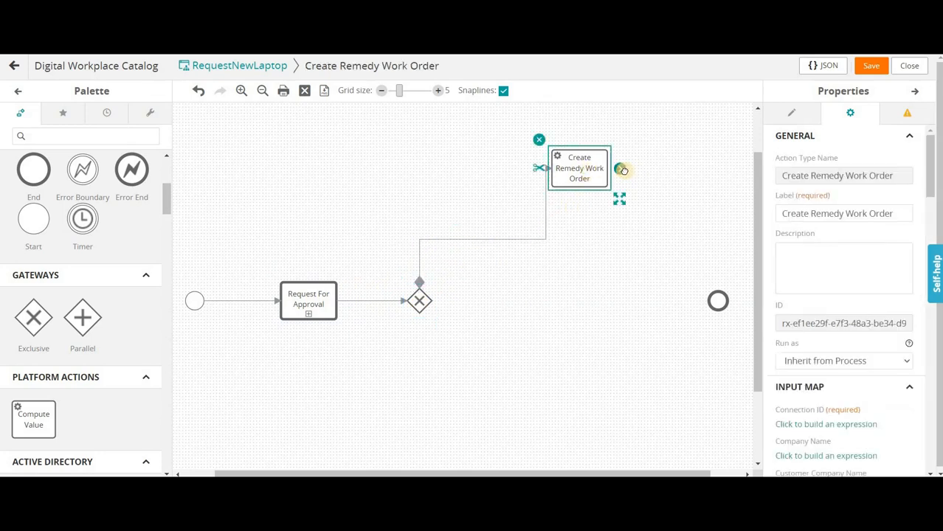
pyautogui.moveTo(673, 207); pyautogui.dragTo(723, 296)
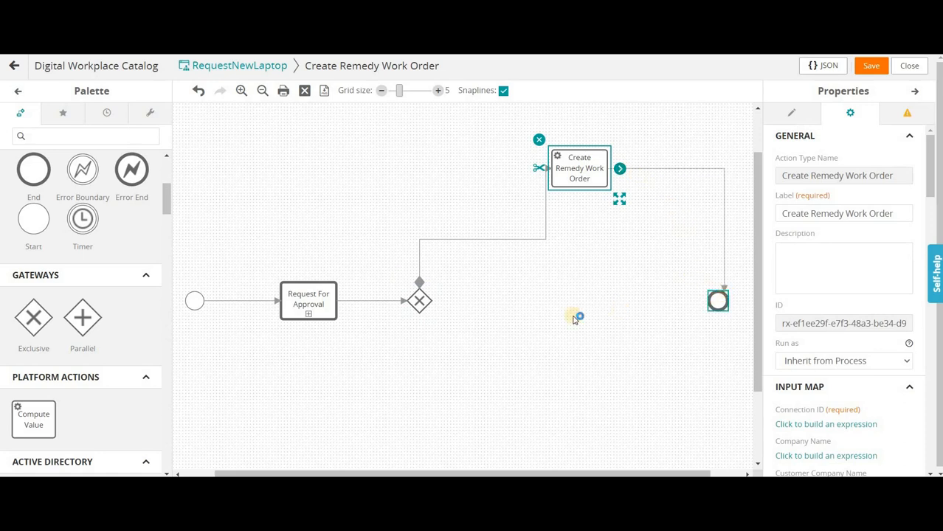
# - Connect the Exclusive gateway directly to the End event with a default sequence flow and select that flow
pyautogui.click(442, 300)
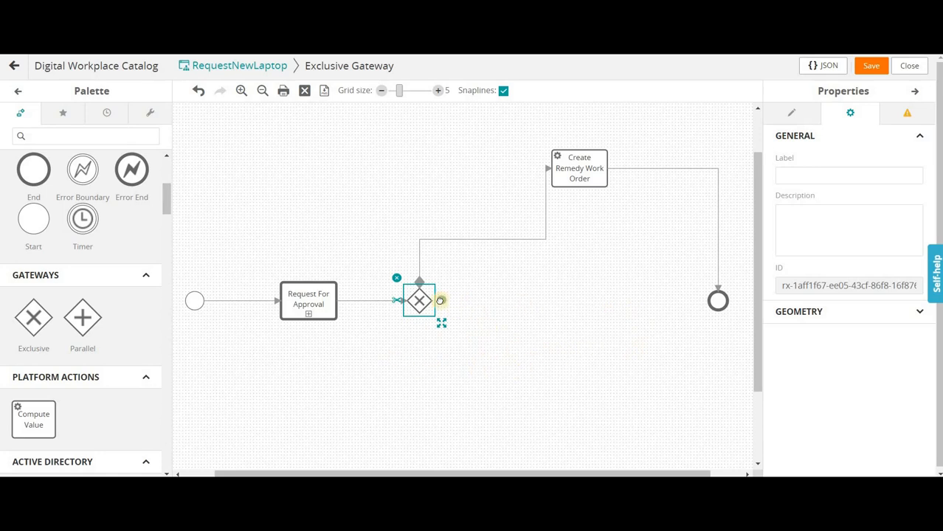
pyautogui.moveTo(443, 300); pyautogui.dragTo(715, 302)
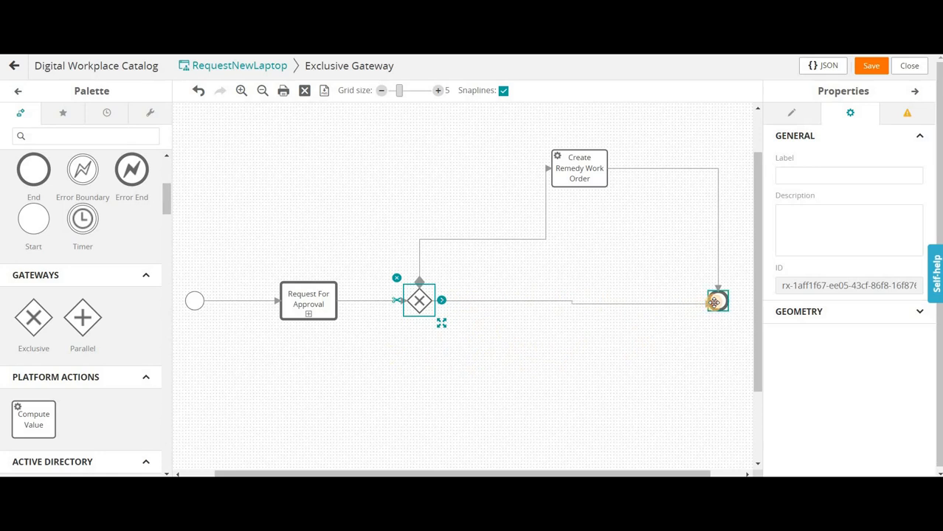
pyautogui.click(507, 298)
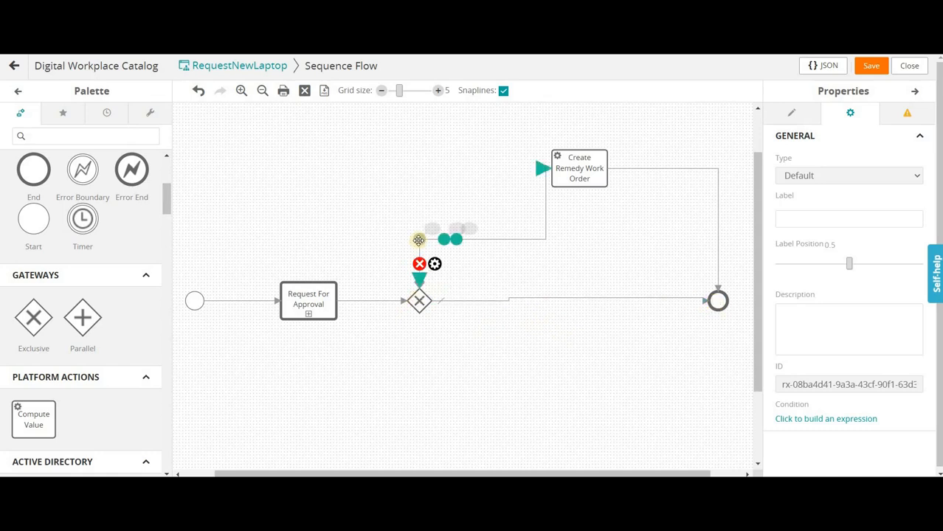
# - Review the input map fields of the Request For Approval activity
pyautogui.click(314, 295)
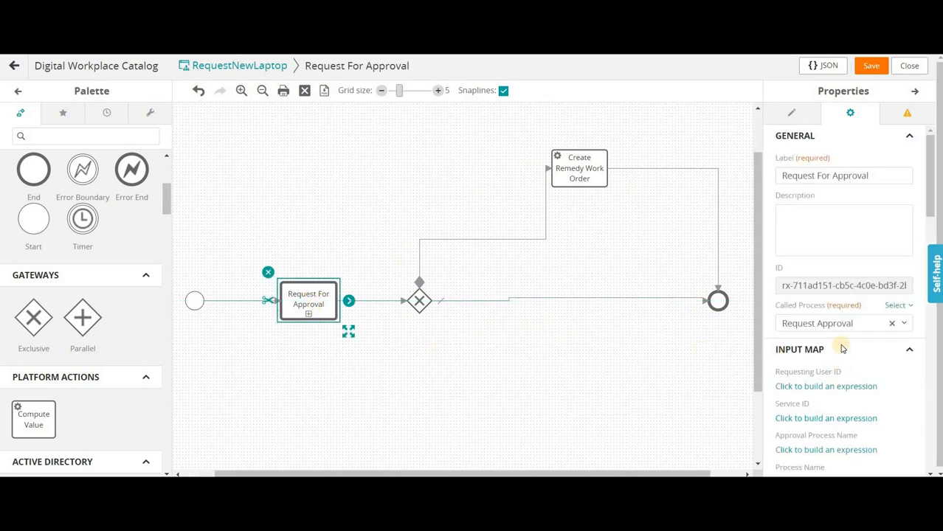
pyautogui.scroll(-2, 842, 324)
pyautogui.scroll(-5, 842, 295)
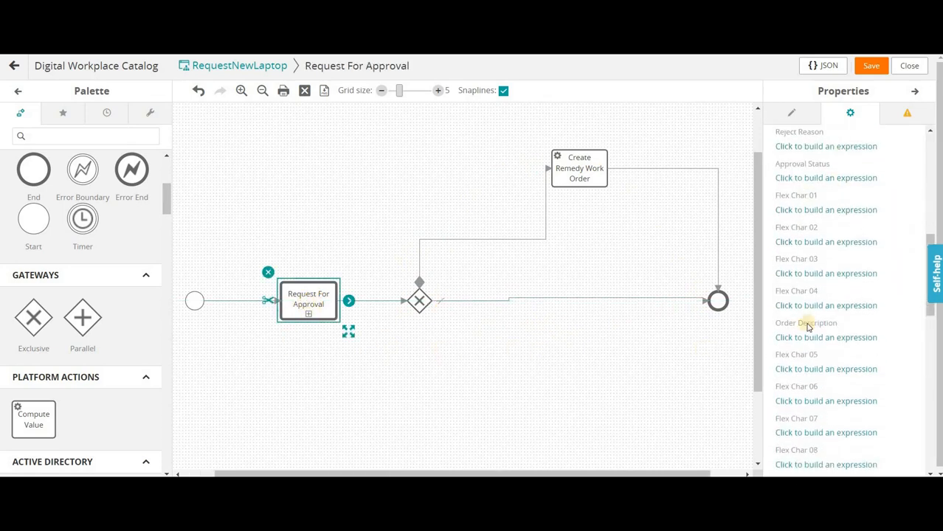
pyautogui.scroll(-7, 832, 324)
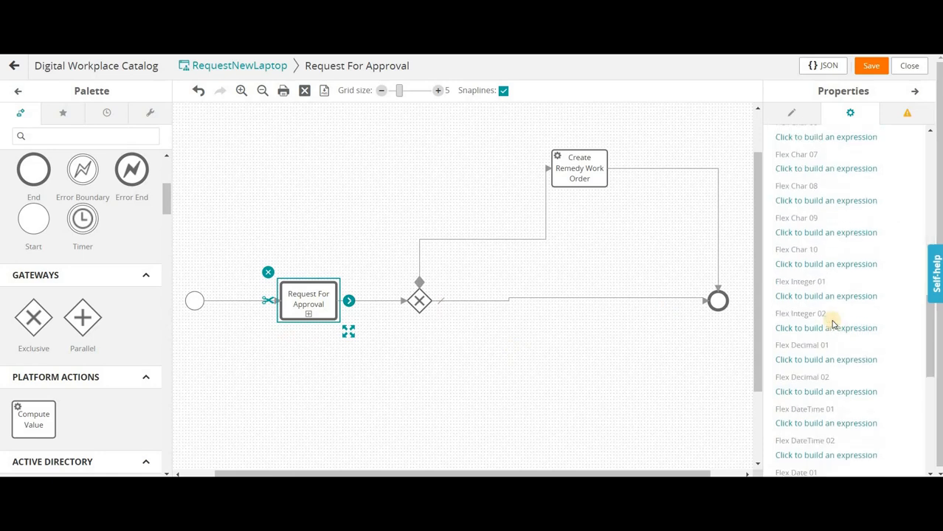
pyautogui.click(835, 321)
pyautogui.scroll(-3, 826, 281)
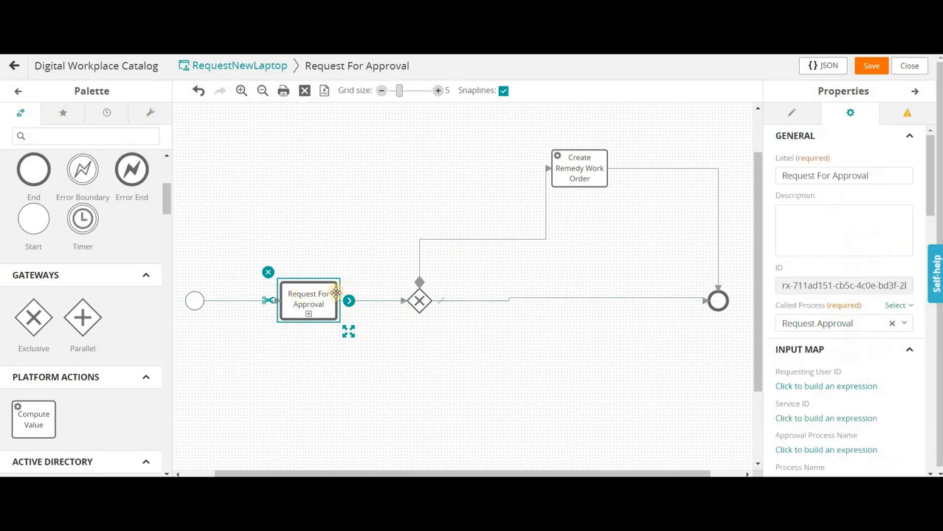
# - Add an input process variable named Context with variable ID 52365124 and the Service Broker Context data type
pyautogui.click(788, 118)
pyautogui.scroll(-2, 825, 369)
pyautogui.click(810, 399)
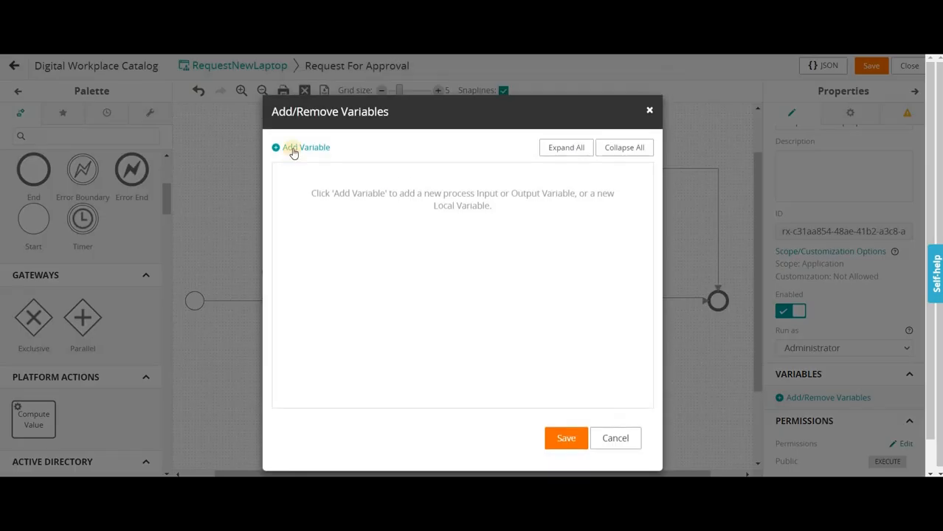
pyautogui.click(292, 150)
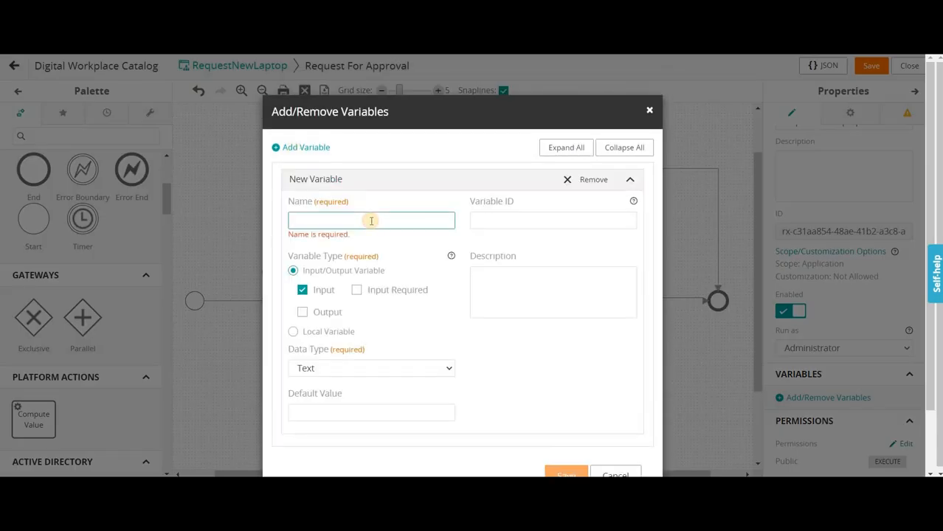
pyautogui.write('Cont')
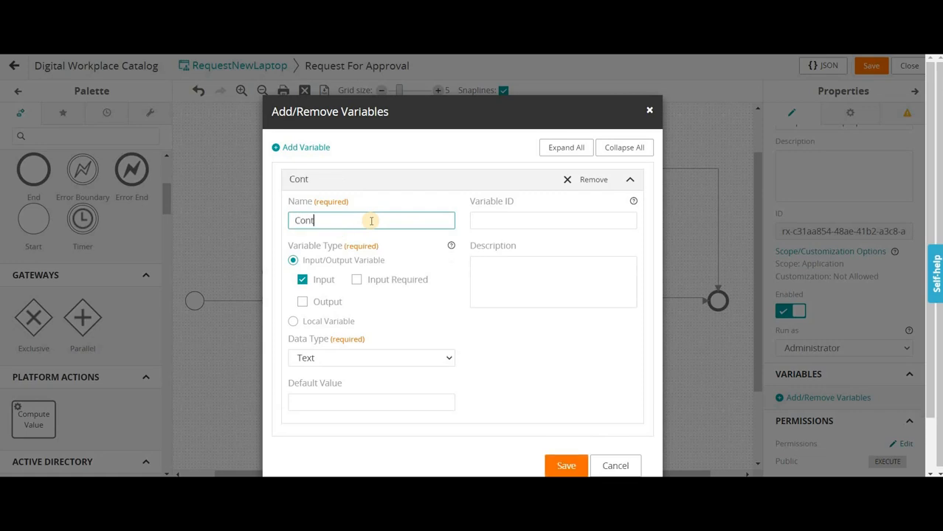
pyautogui.write('ext')
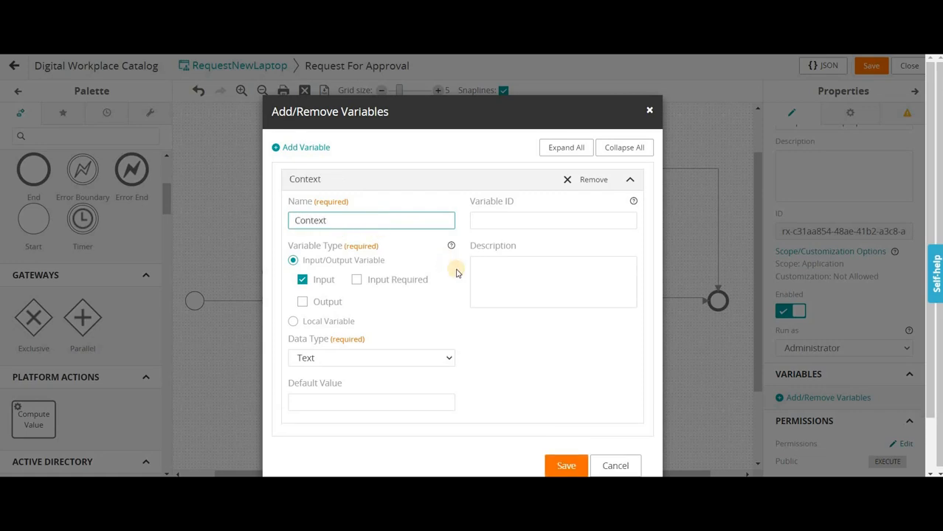
pyautogui.click(516, 226)
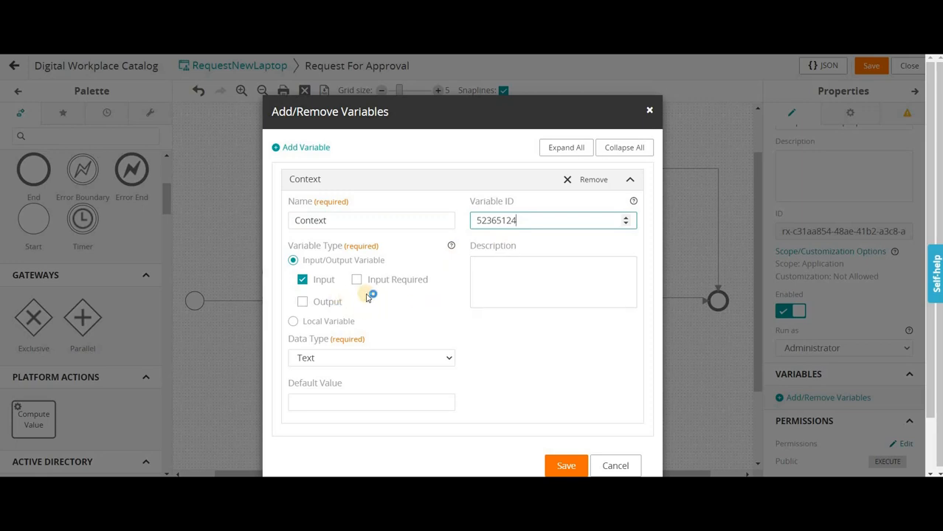
pyautogui.click(373, 359)
pyautogui.click(350, 318)
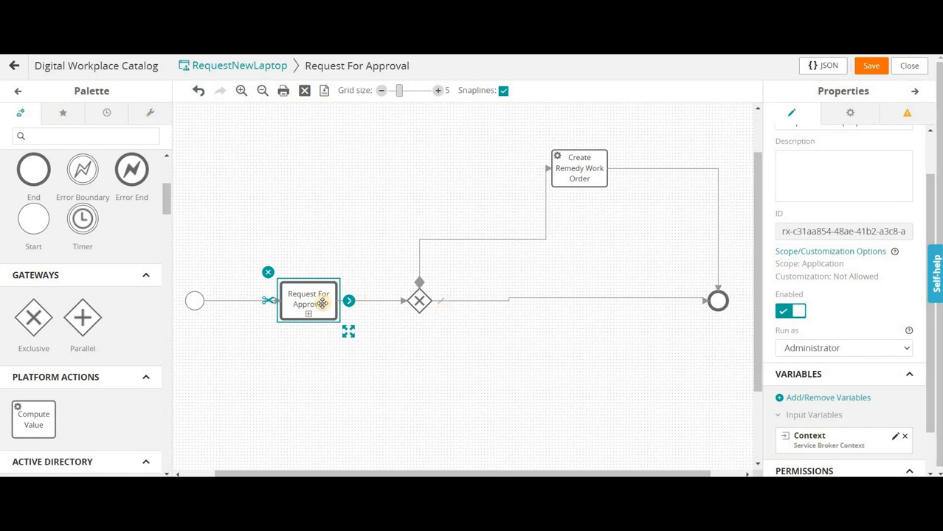
# - Map the Request For Approval activity's Requesting For User Id to the Login Name of the Context variable's Requested By User
pyautogui.click(321, 304)
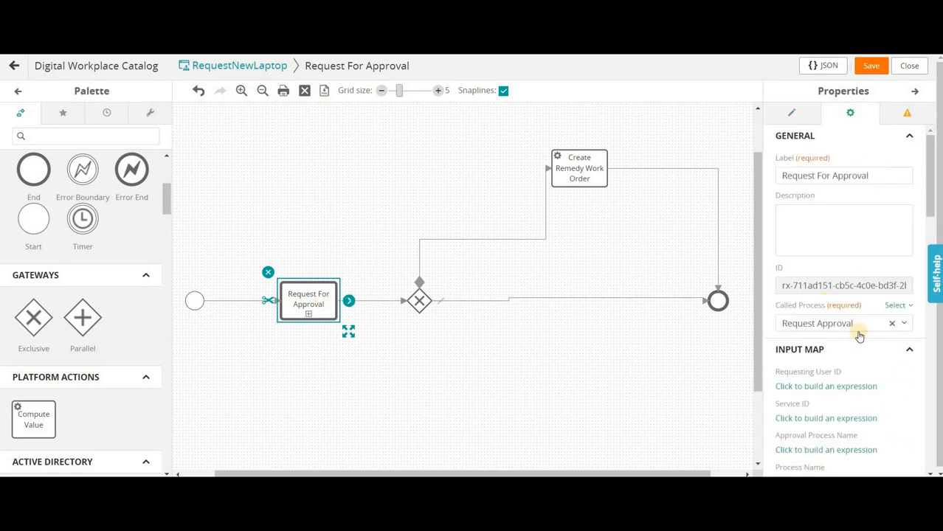
pyautogui.scroll(-15, 859, 335)
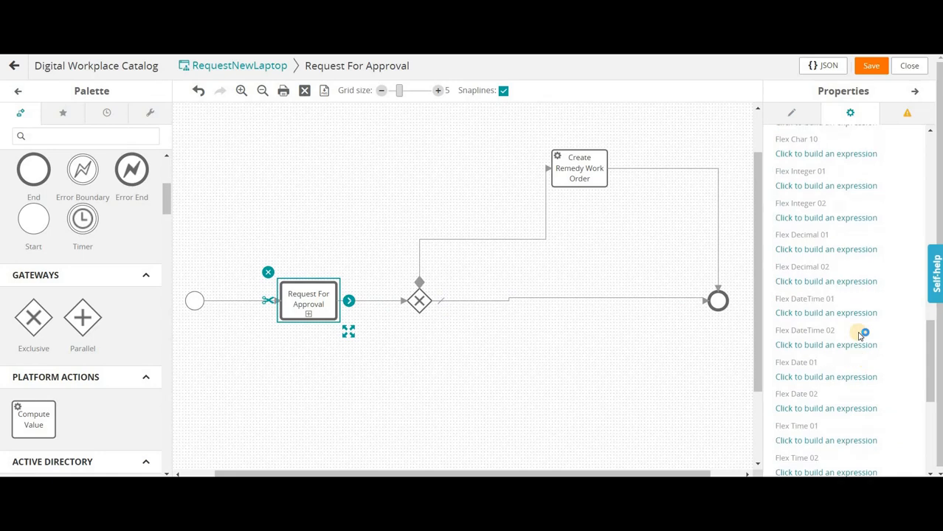
pyautogui.scroll(-6, 862, 335)
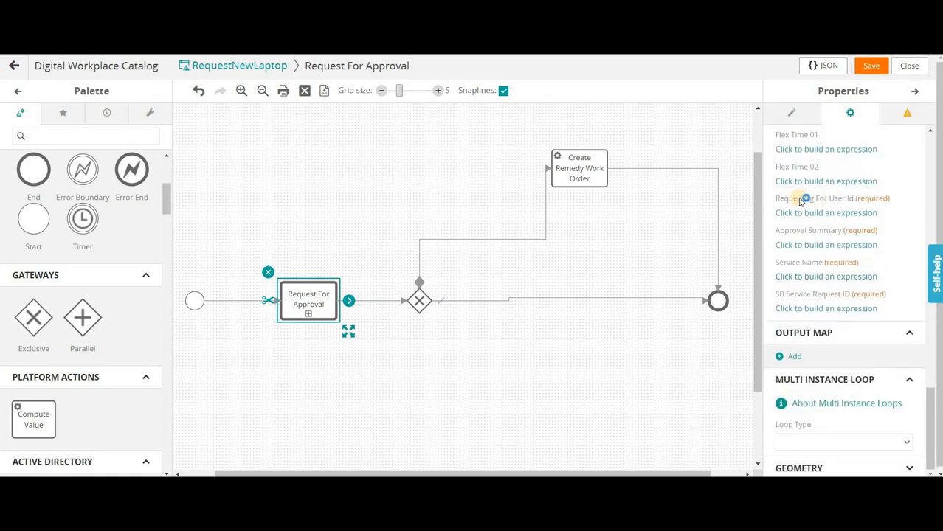
pyautogui.click(829, 214)
pyautogui.click(488, 223)
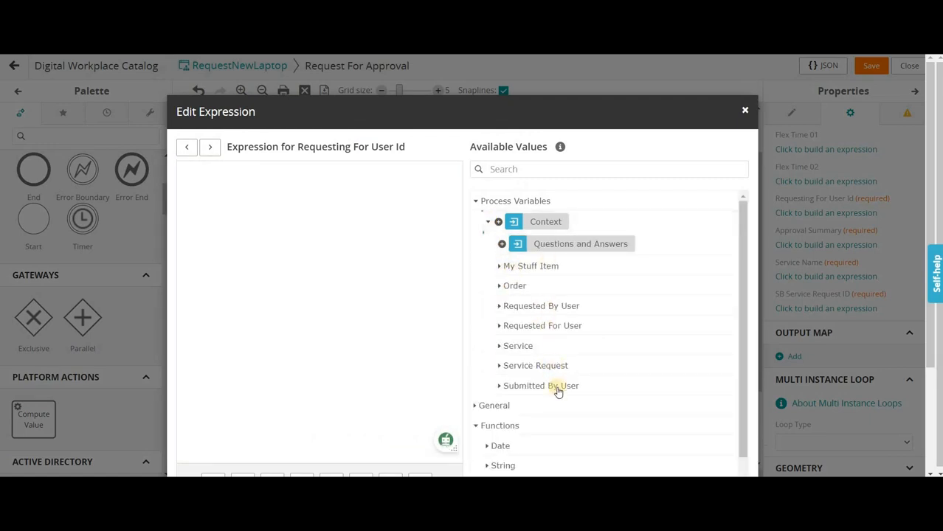
pyautogui.click(500, 306)
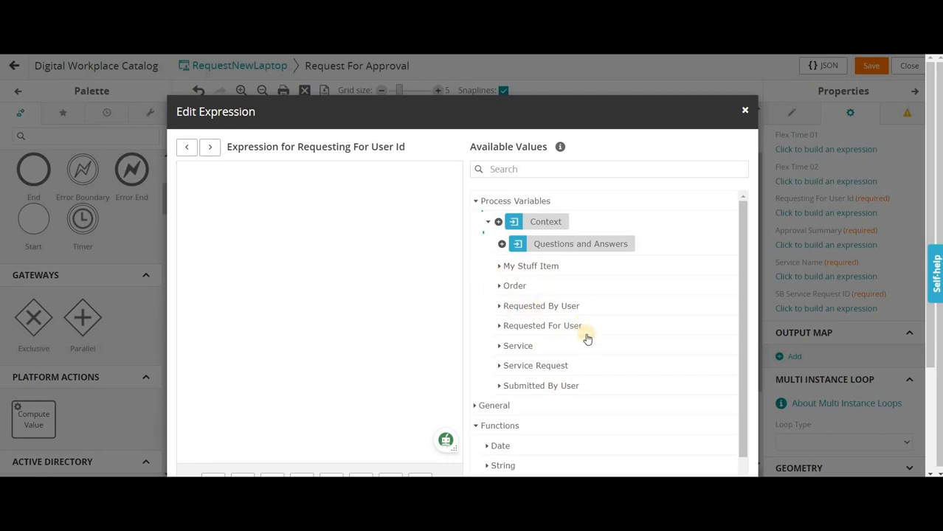
pyautogui.scroll(-3, 562, 305)
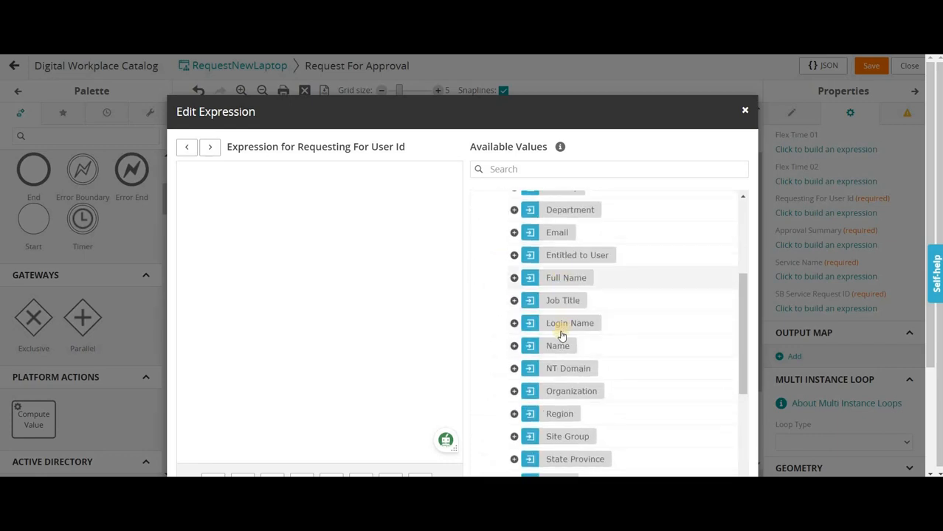
pyautogui.click(514, 323)
pyautogui.scroll(-3, 684, 406)
pyautogui.scroll(-1, 694, 423)
pyautogui.scroll(-4, 732, 415)
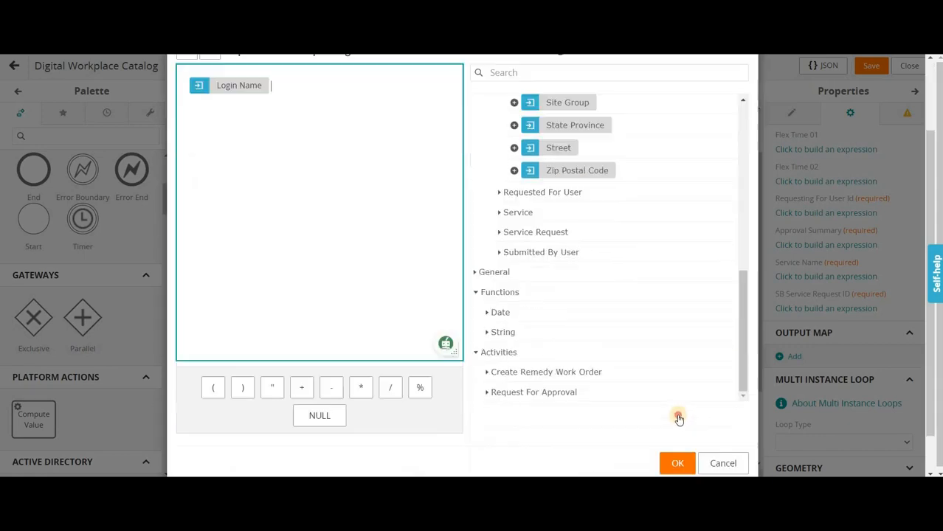
pyautogui.click(674, 358)
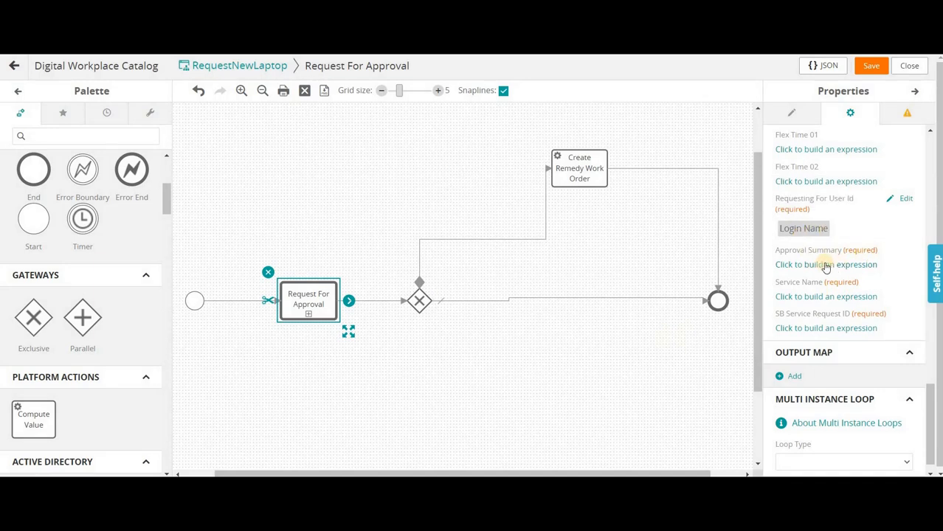
# - Set Approval Summary to "Please Approve the laptop request for " + the Full Name from the Context variable's Requested By User
pyautogui.click(826, 265)
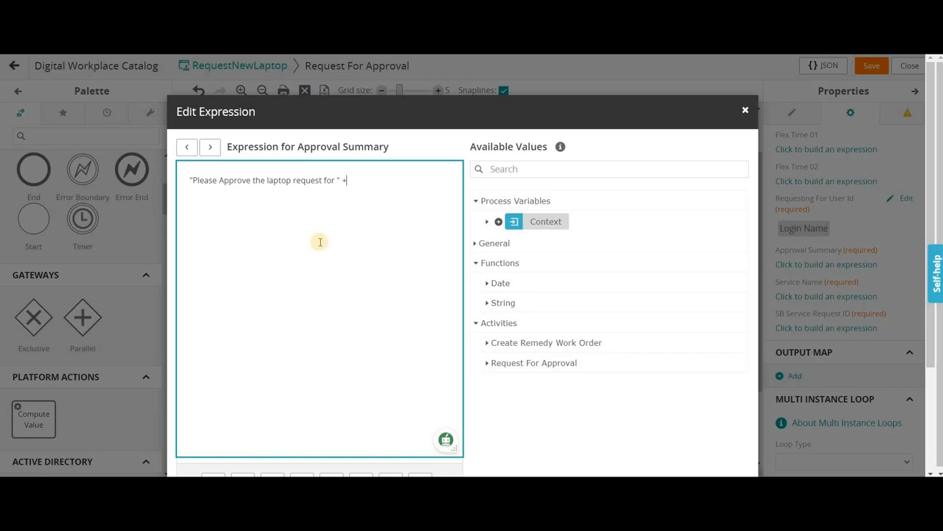
pyautogui.click(484, 224)
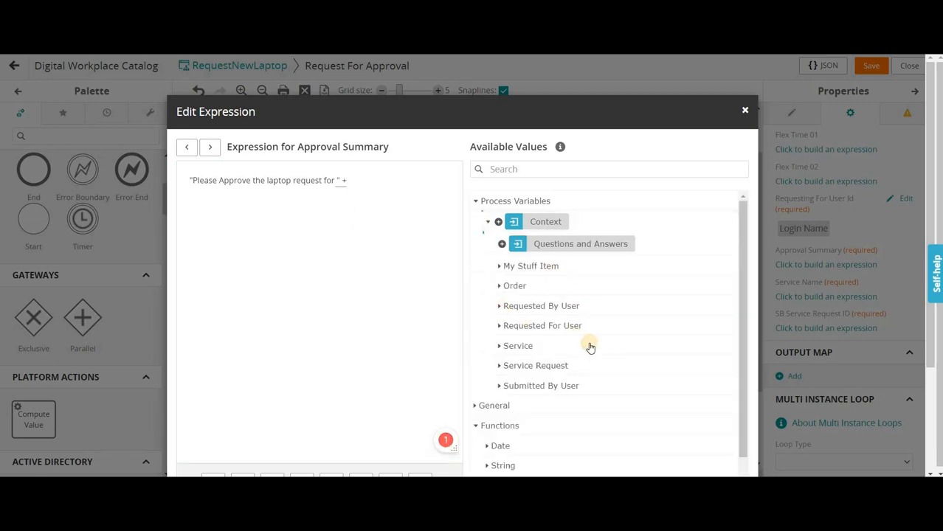
pyautogui.scroll(-4, 533, 275)
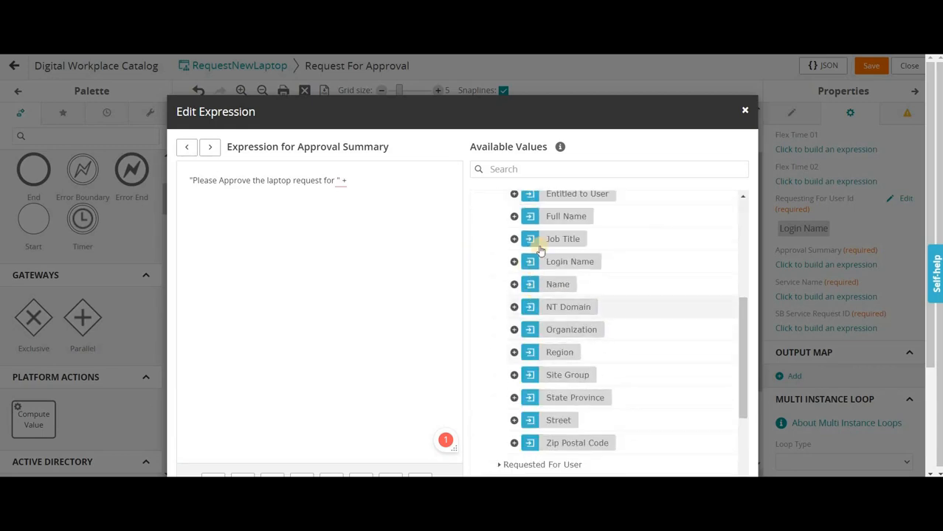
pyautogui.click(514, 216)
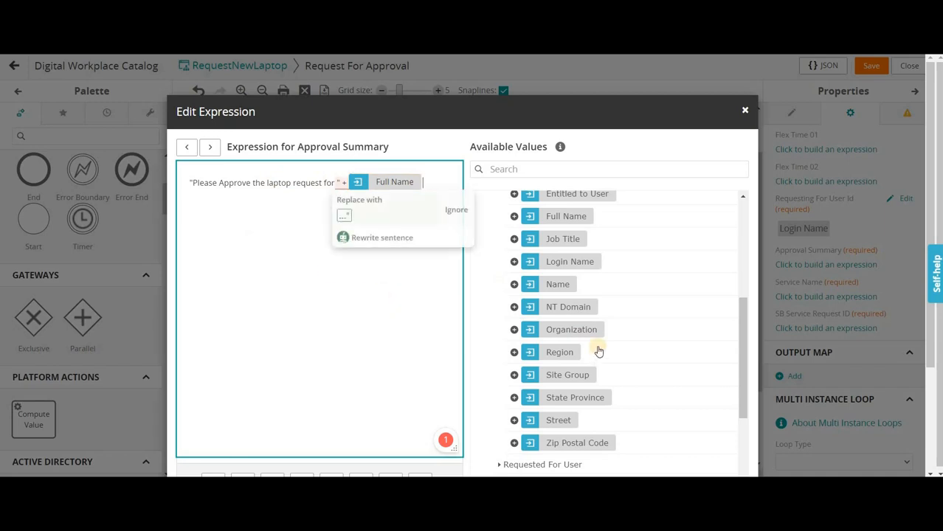
pyautogui.scroll(-3, 710, 373)
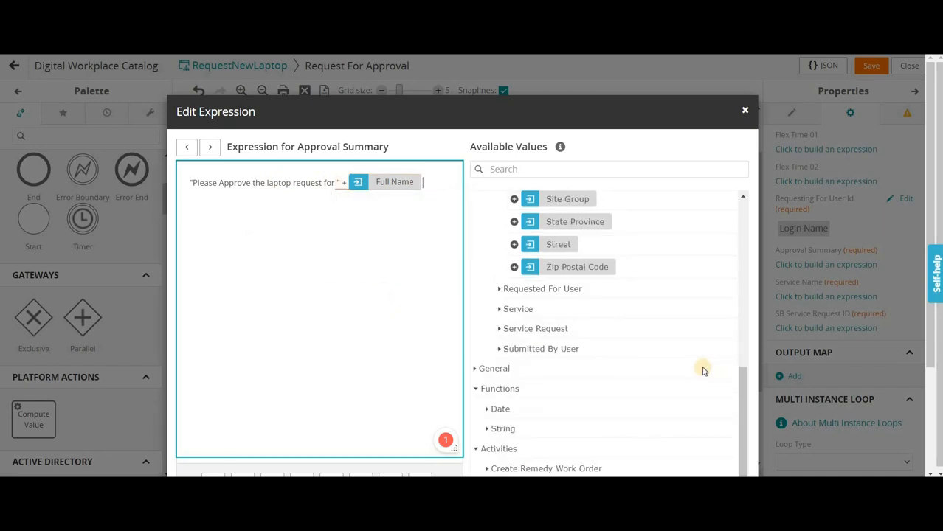
pyautogui.scroll(-2, 704, 367)
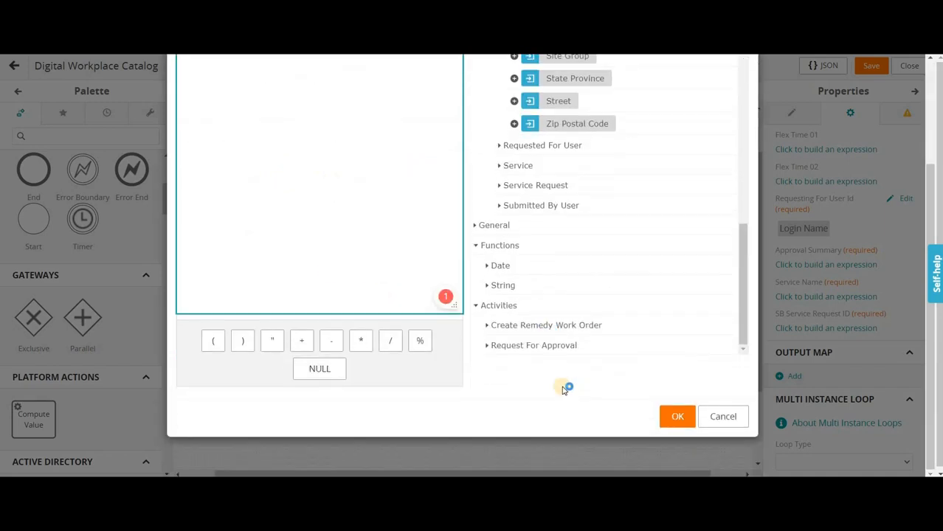
pyautogui.click(677, 417)
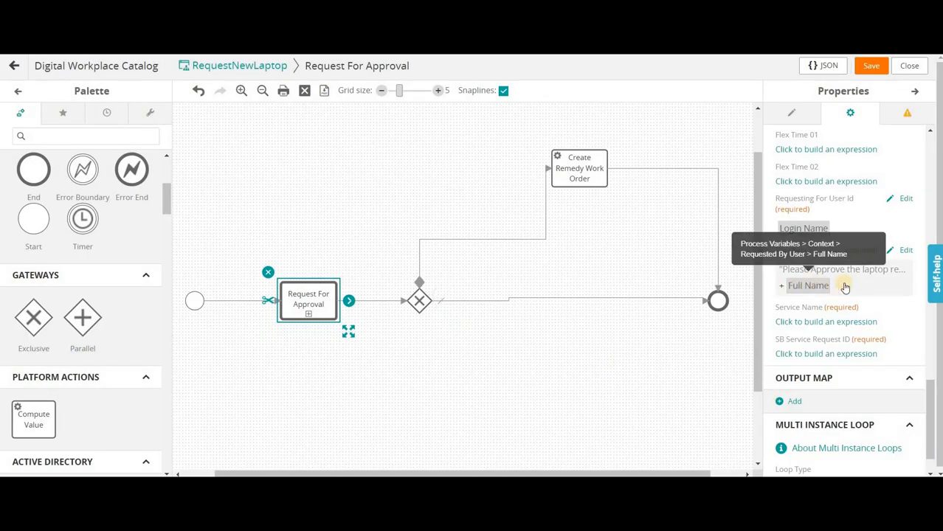
# - Map the Request For Approval activity's Service Name input to the Service Name from the Context variable's Service group
pyautogui.click(815, 324)
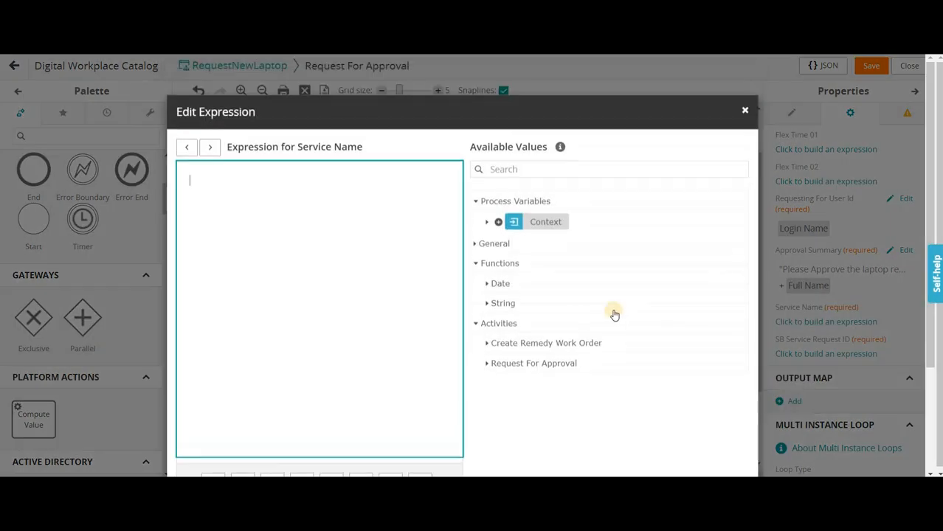
pyautogui.click(487, 222)
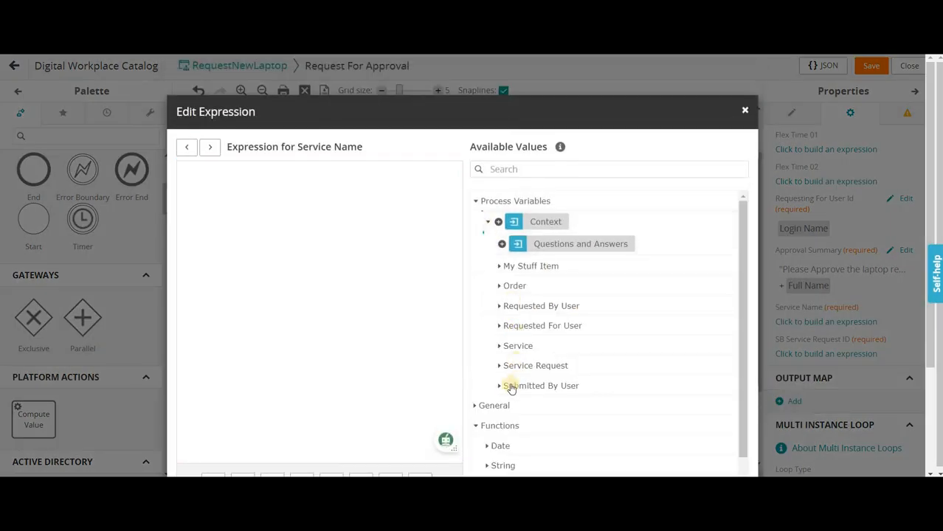
pyautogui.scroll(-1, 499, 310)
pyautogui.click(499, 308)
pyautogui.scroll(-3, 562, 350)
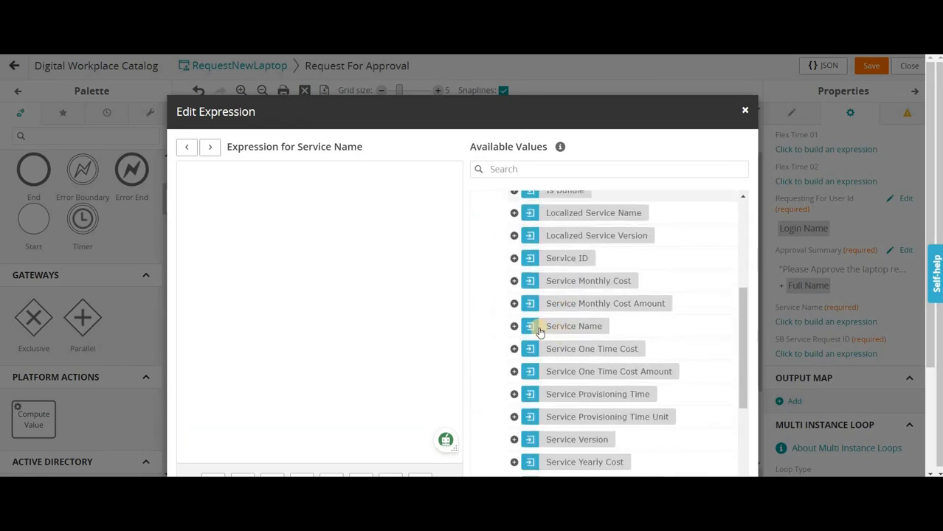
pyautogui.click(515, 327)
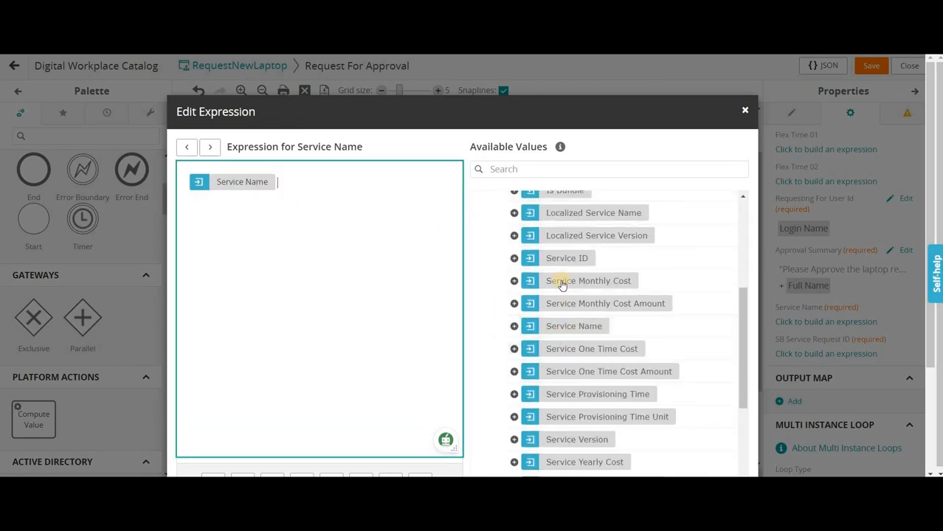
pyautogui.scroll(1, 534, 265)
pyautogui.scroll(-2, 526, 307)
pyautogui.scroll(1, 543, 326)
pyautogui.scroll(-3, 543, 326)
pyautogui.scroll(-3, 684, 400)
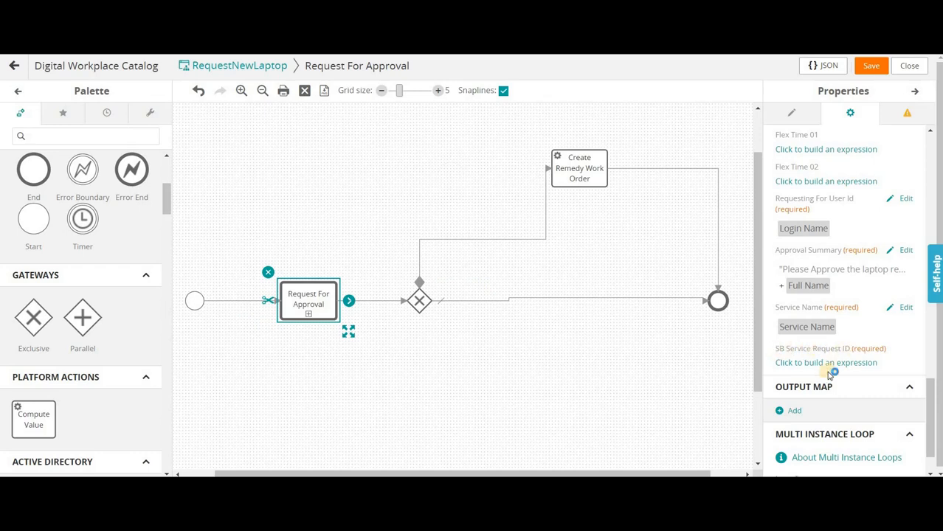
# - Map the SB Service Request ID input to the Service Request ID from the Context variable's Service Request group
pyautogui.click(824, 363)
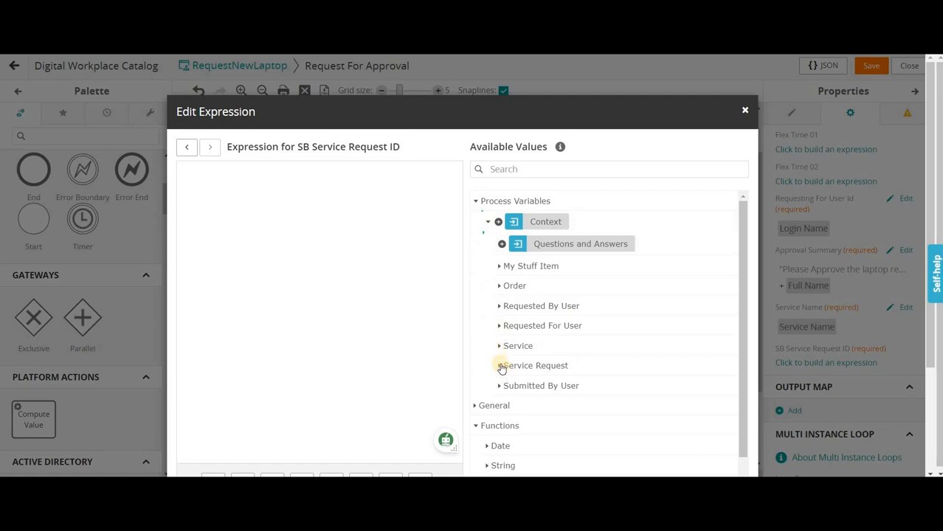
pyautogui.click(500, 366)
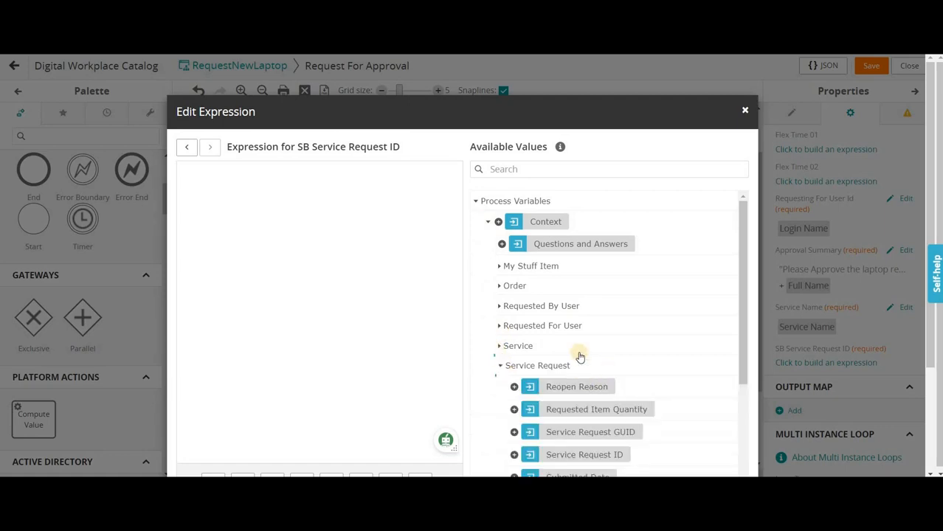
pyautogui.scroll(-3, 579, 357)
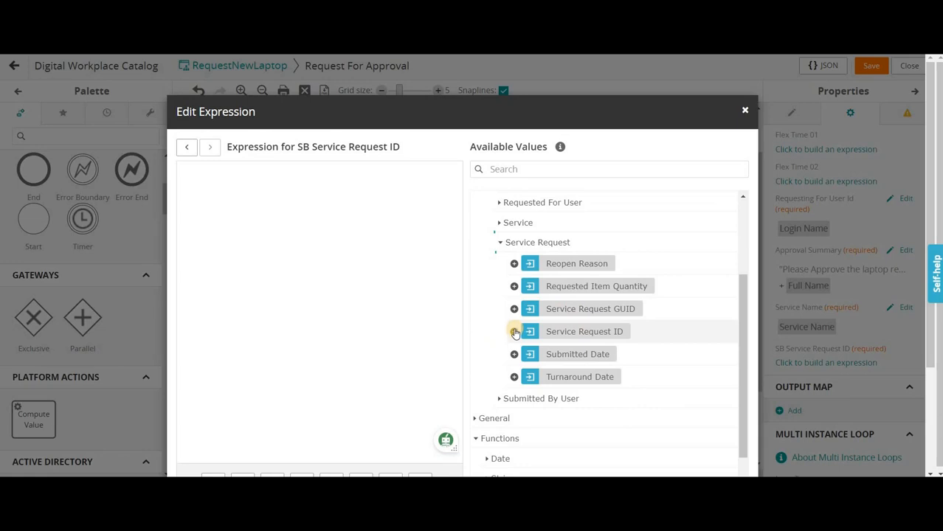
pyautogui.click(500, 226)
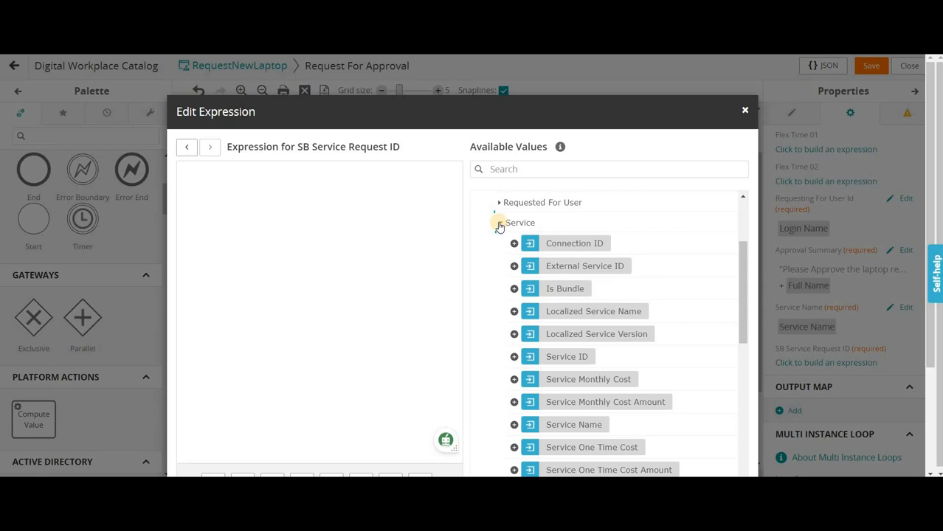
pyautogui.click(499, 226)
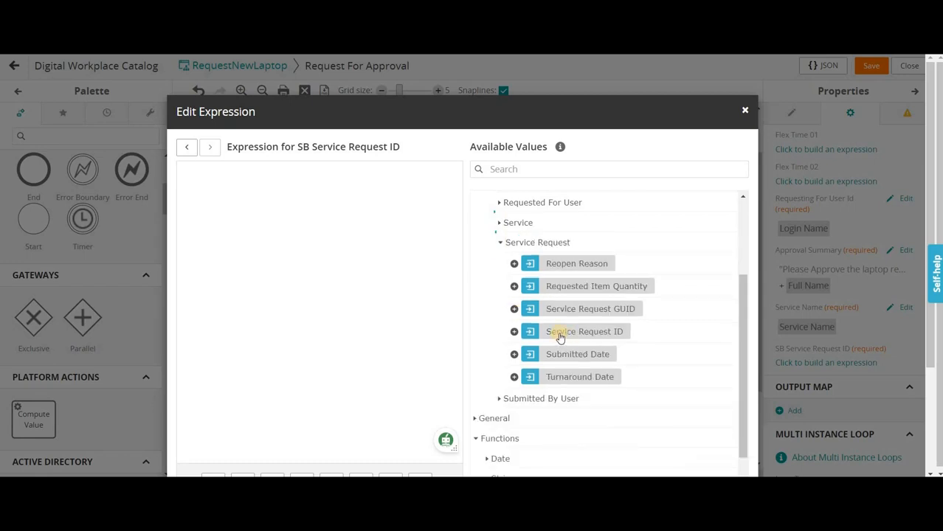
pyautogui.click(515, 332)
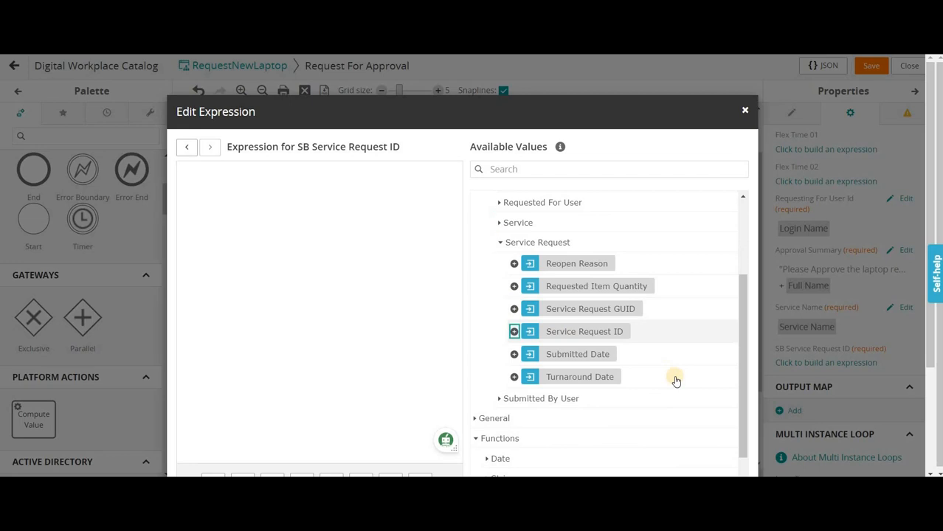
pyautogui.scroll(-5, 686, 430)
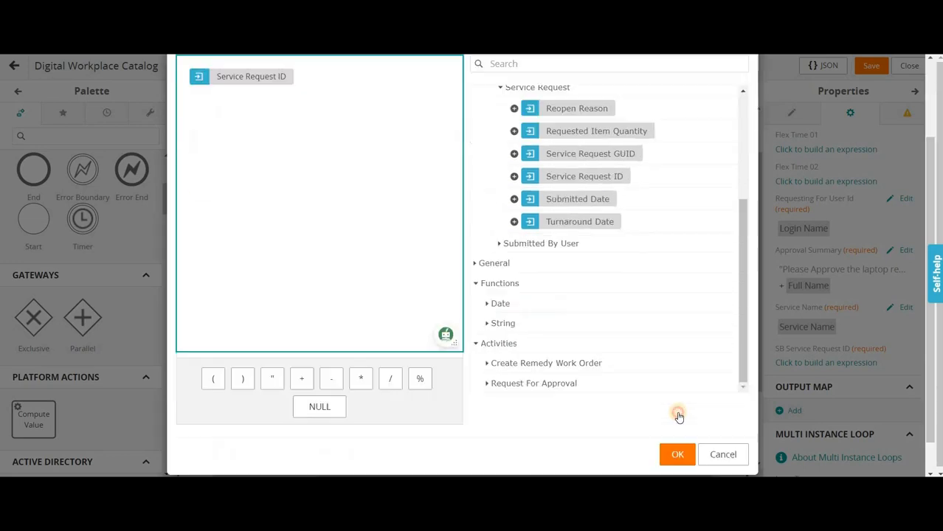
pyautogui.click(677, 416)
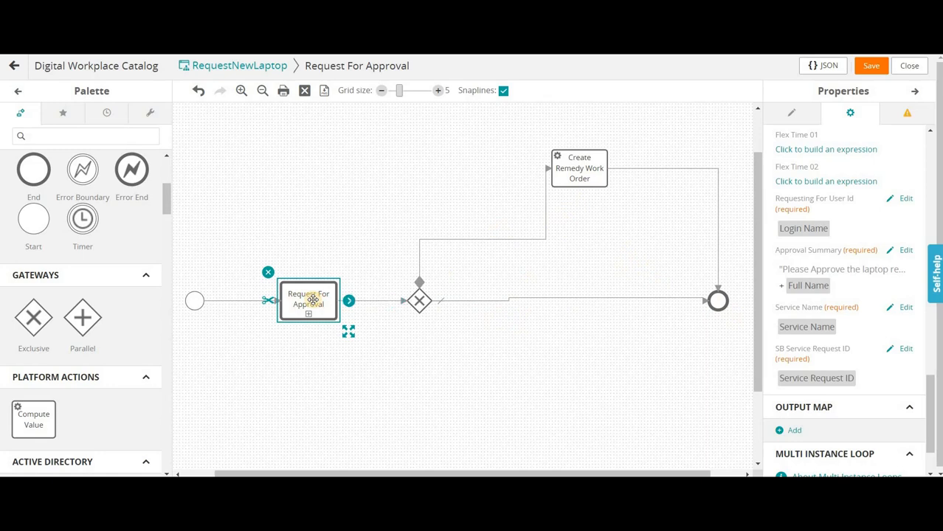
# - Try to save the workflow, cancel the save of the incomplete definition, and review its validation issues
pyautogui.click(435, 299)
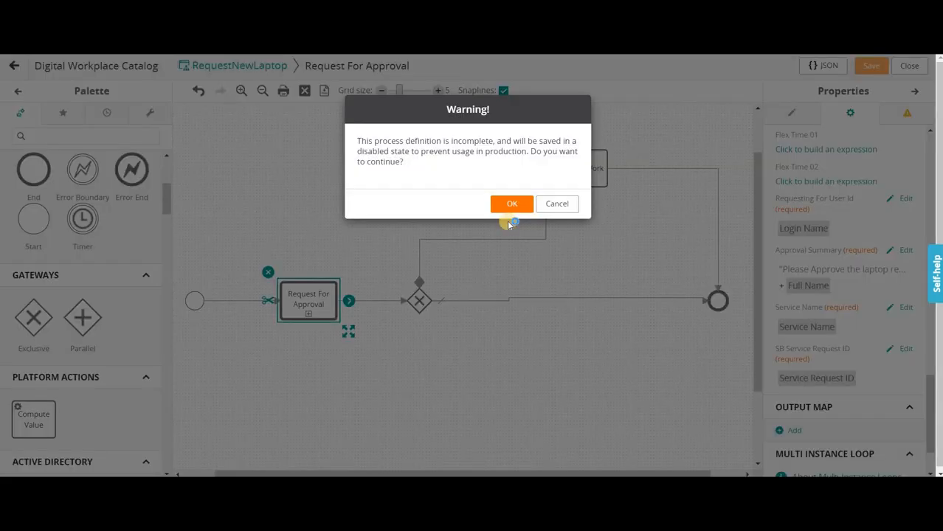
pyautogui.click(559, 206)
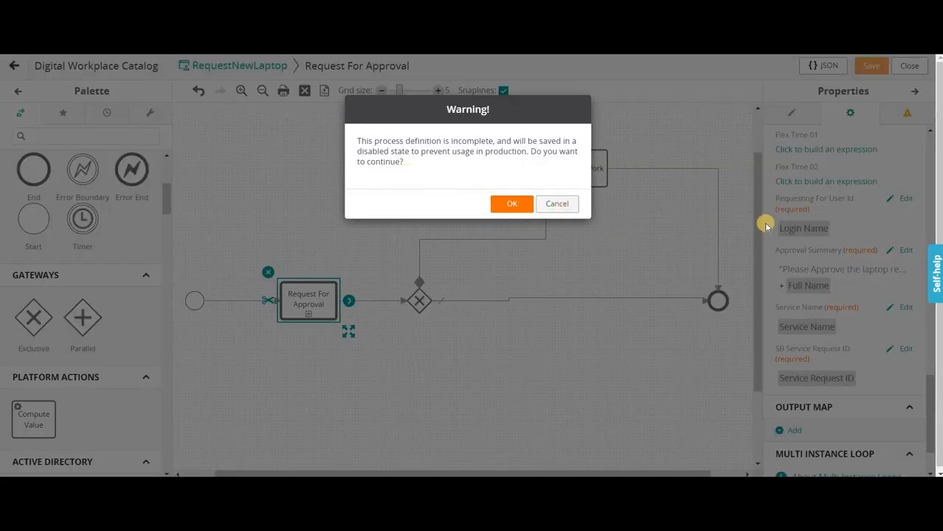
pyautogui.click(908, 112)
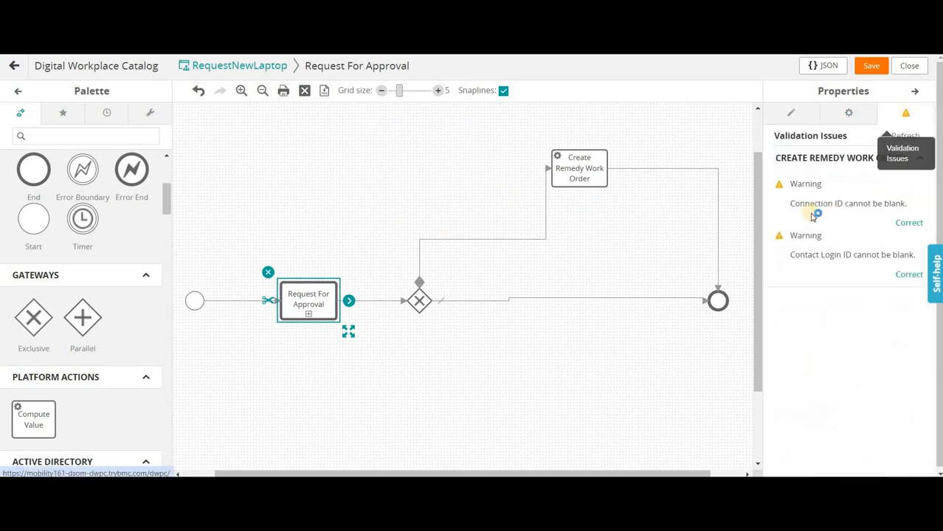
pyautogui.click(792, 115)
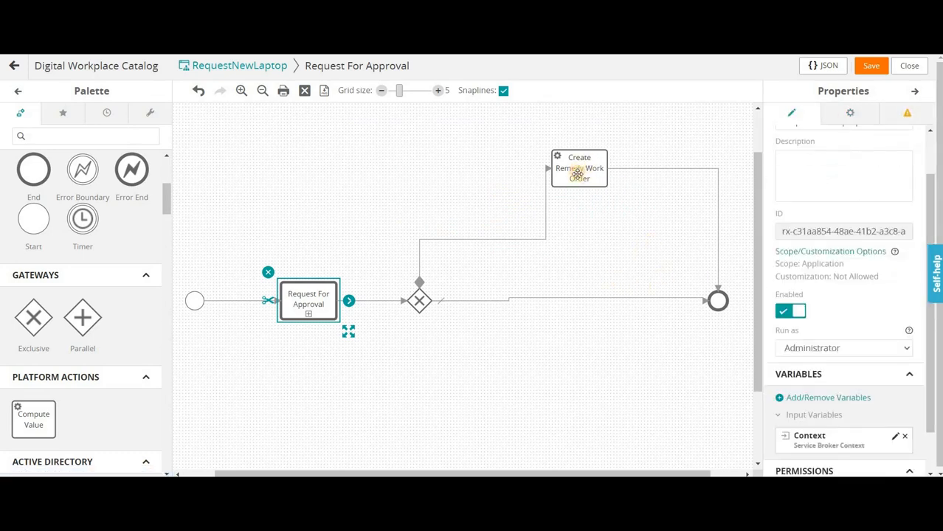
# - Set the Create Remedy Work Order activity's Connection ID to the Remedy connection
pyautogui.click(578, 174)
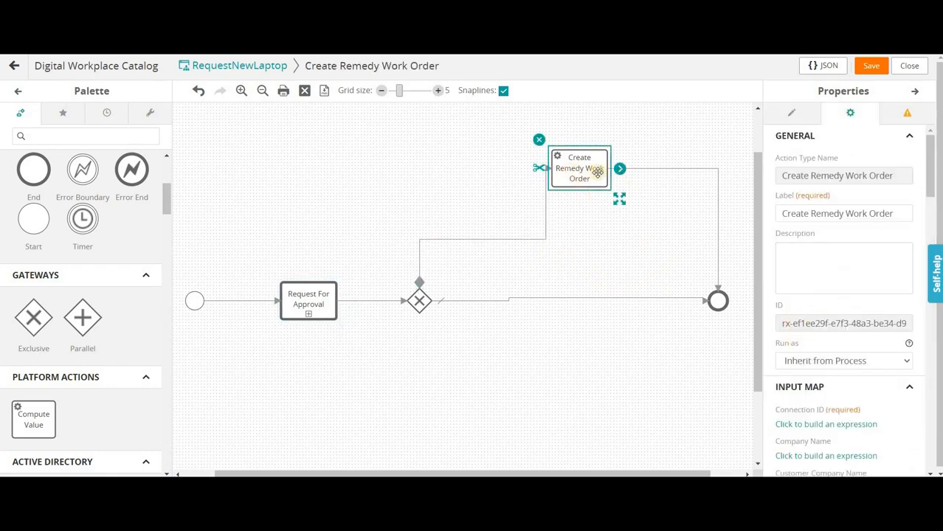
pyautogui.scroll(-2, 819, 313)
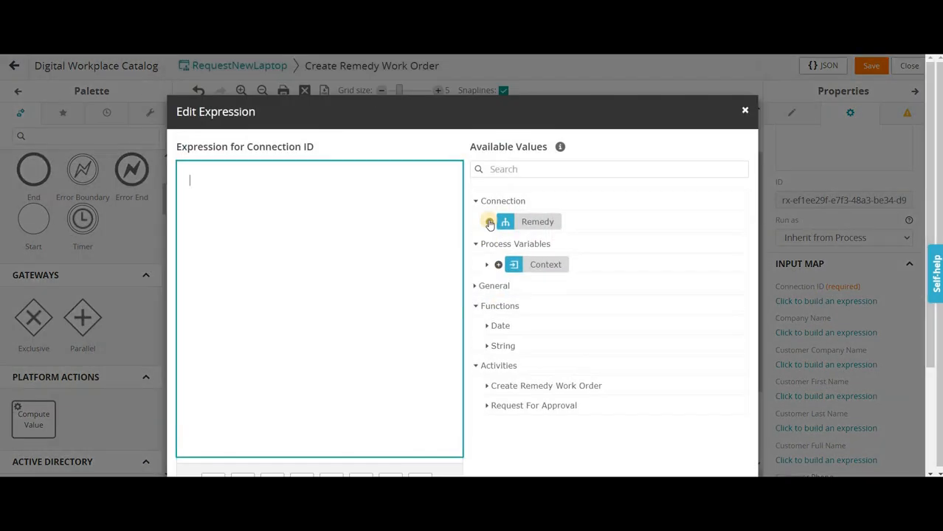
pyautogui.click(489, 221)
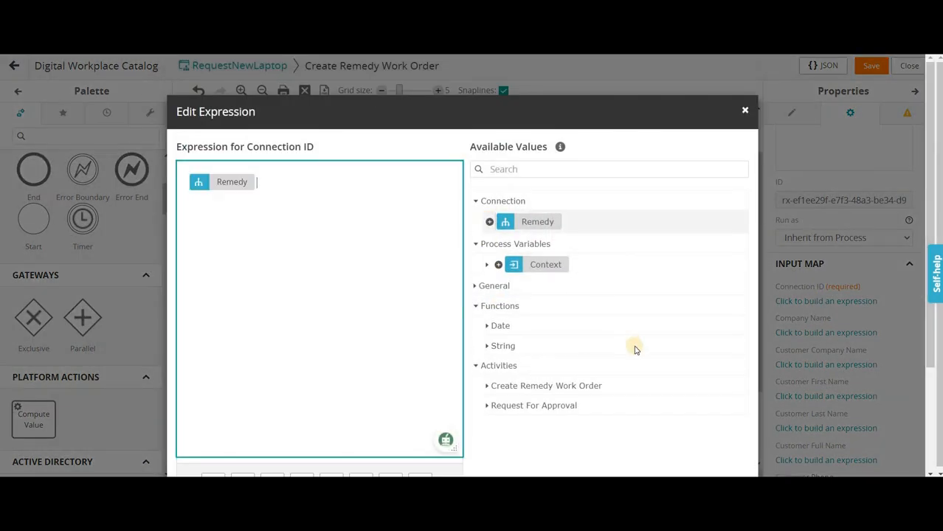
pyautogui.scroll(-3, 672, 418)
pyautogui.click(673, 416)
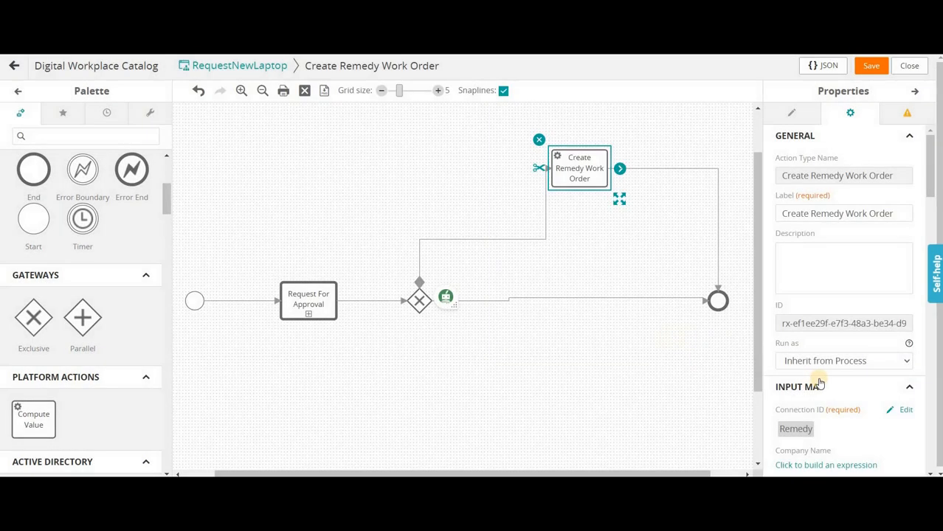
# - Map the Create Remedy Work Order activity's Contact Login ID to the Login Name of the Context variable's Requested By User
pyautogui.scroll(-4, 818, 384)
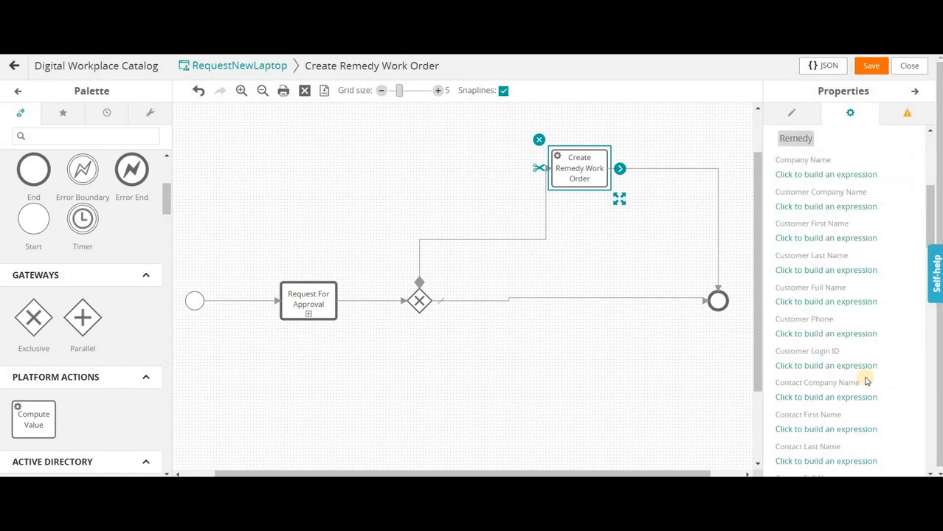
pyautogui.scroll(-3, 867, 381)
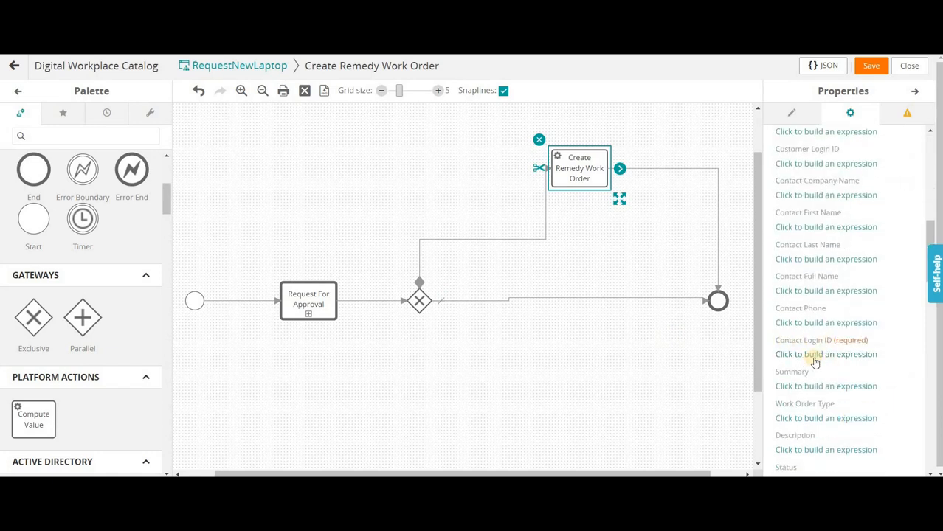
pyautogui.click(814, 356)
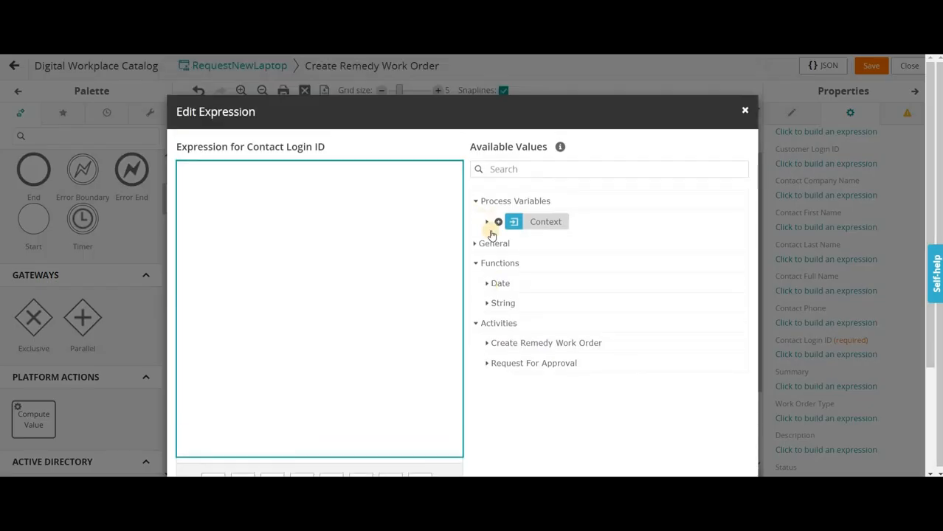
pyautogui.click(488, 223)
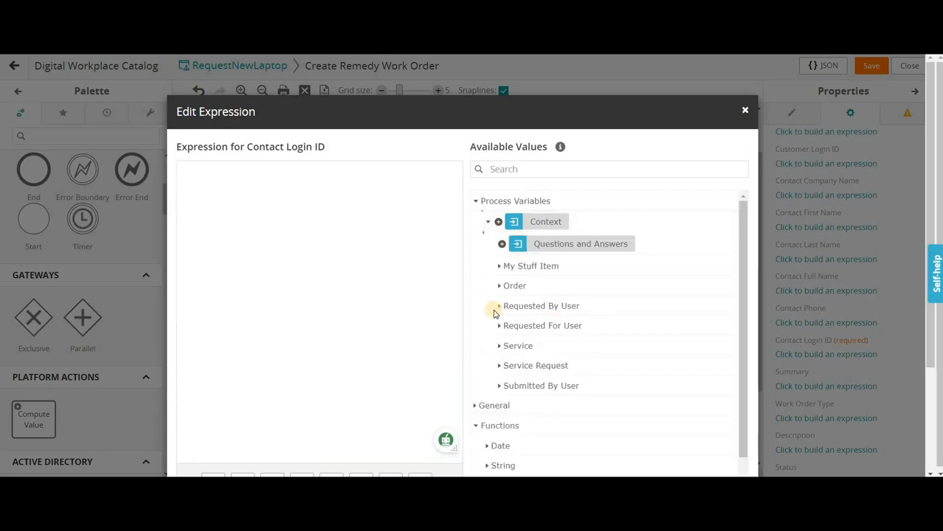
pyautogui.click(500, 309)
pyautogui.scroll(-3, 517, 417)
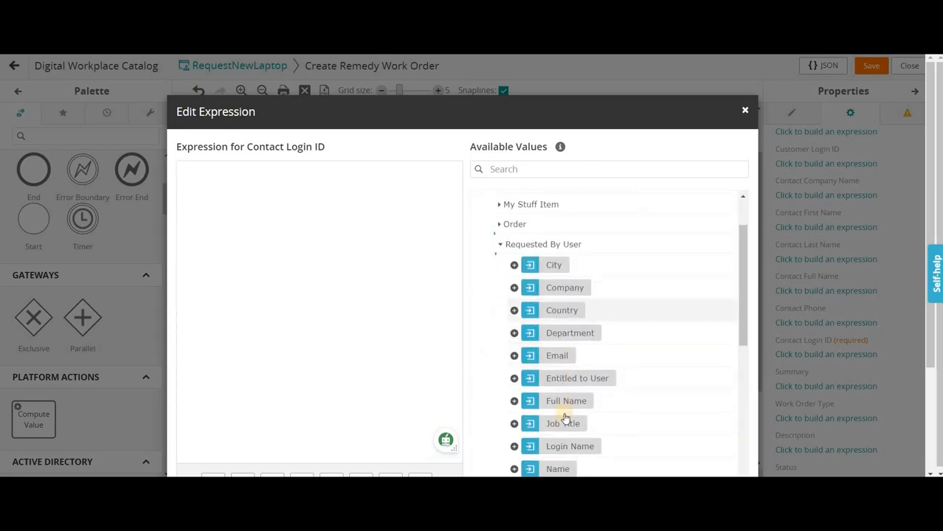
pyautogui.click(516, 393)
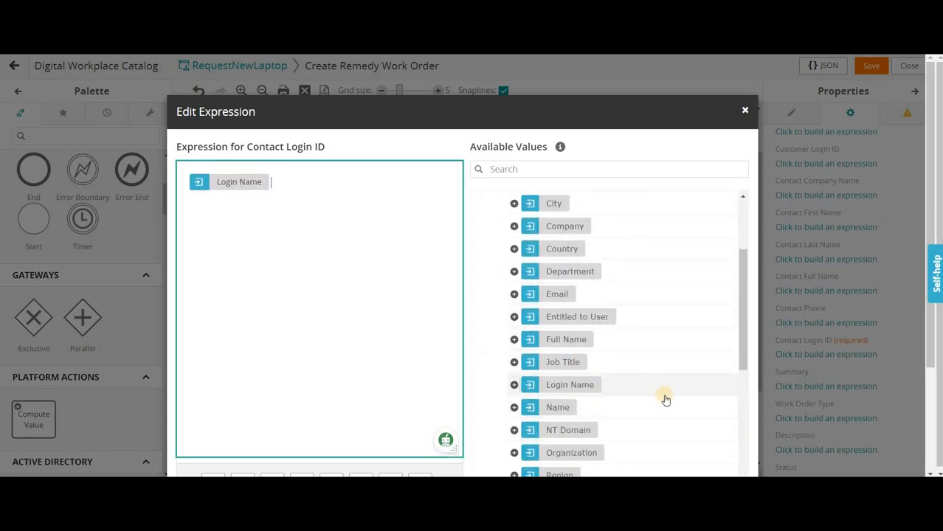
pyautogui.scroll(-5, 679, 416)
pyautogui.scroll(-3, 686, 422)
pyautogui.click(676, 419)
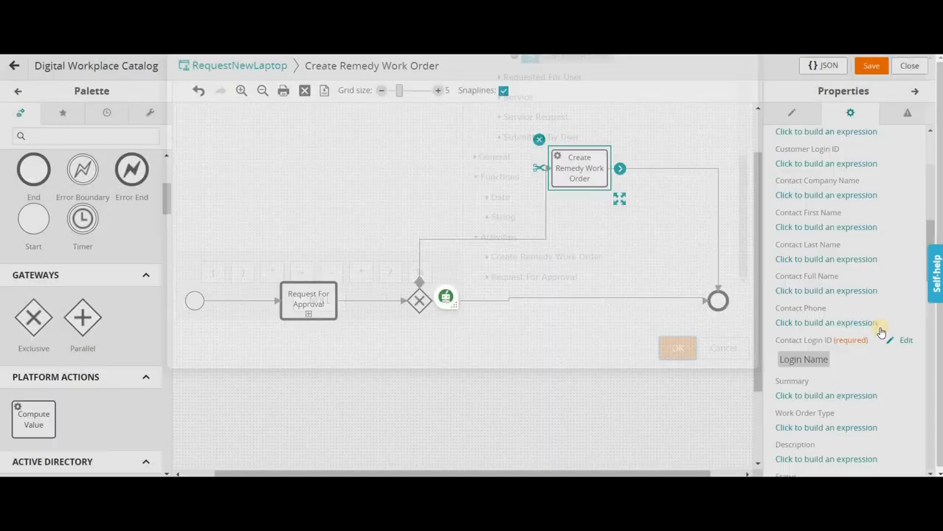
# - Look over the remaining Create Remedy Work Order inputs and save the RequestNewLaptop workflow
pyautogui.scroll(-15, 846, 337)
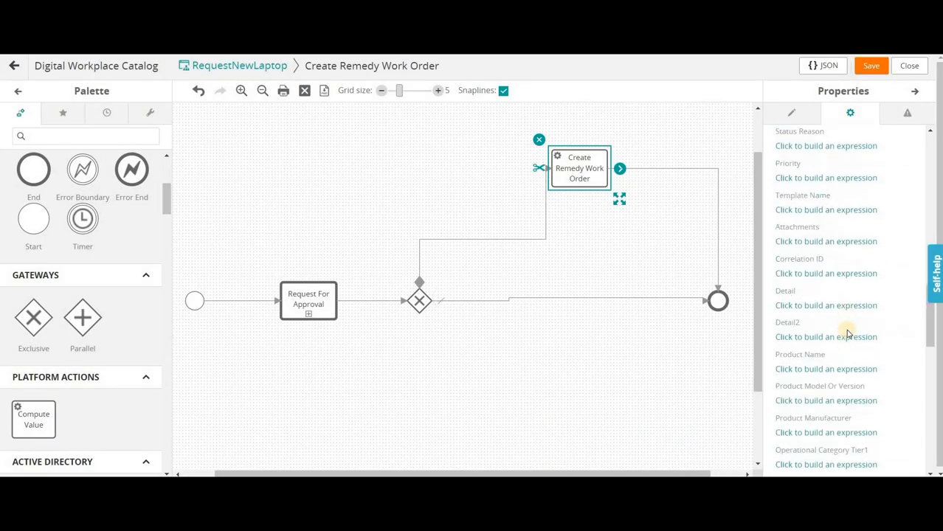
pyautogui.scroll(15, 848, 332)
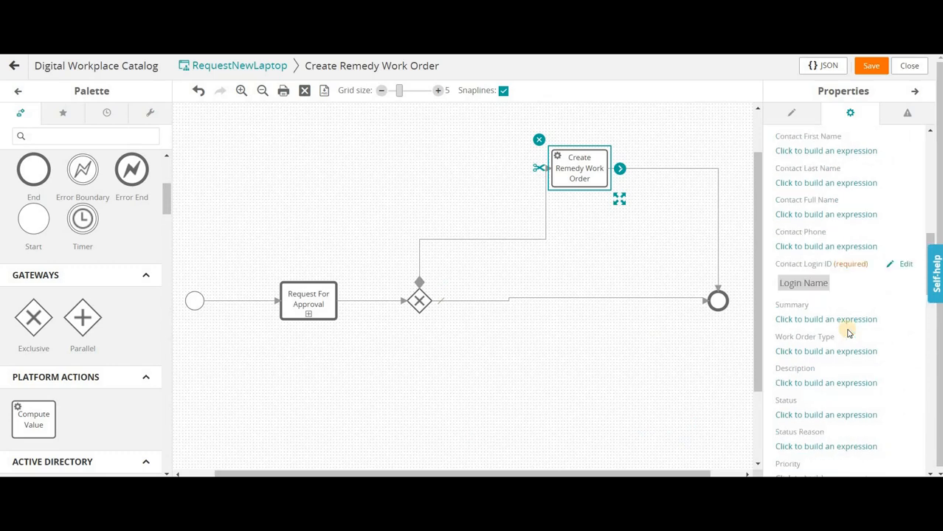
pyautogui.scroll(3, 856, 243)
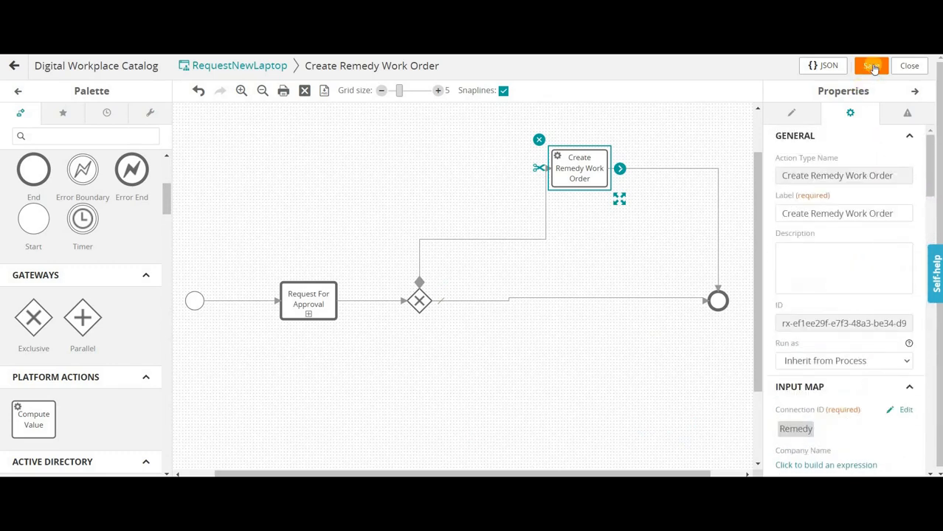
pyautogui.click(874, 68)
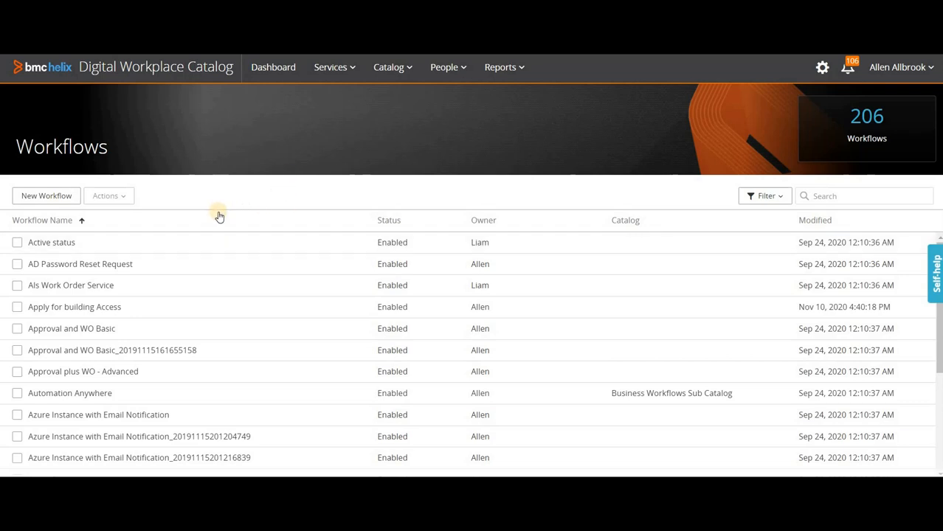
# - Create a service action named RequestNewLaptop in the Business Workflows Sub Catalog
pyautogui.click(270, 69)
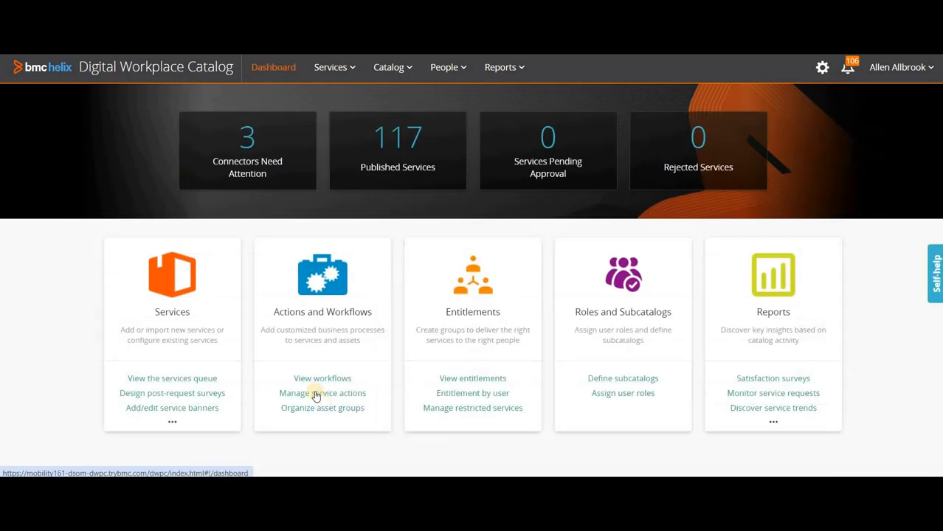
pyautogui.click(317, 393)
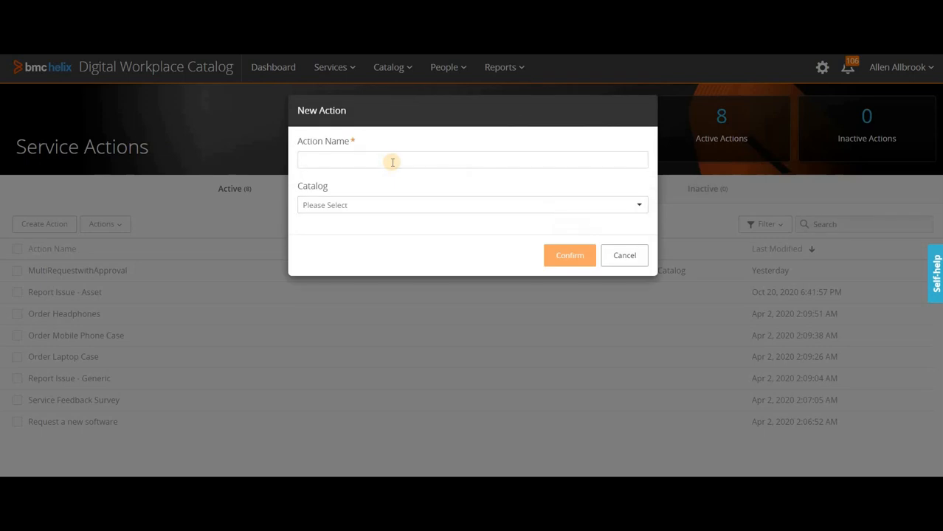
pyautogui.click(392, 162)
pyautogui.write('RequestNewLaptop')
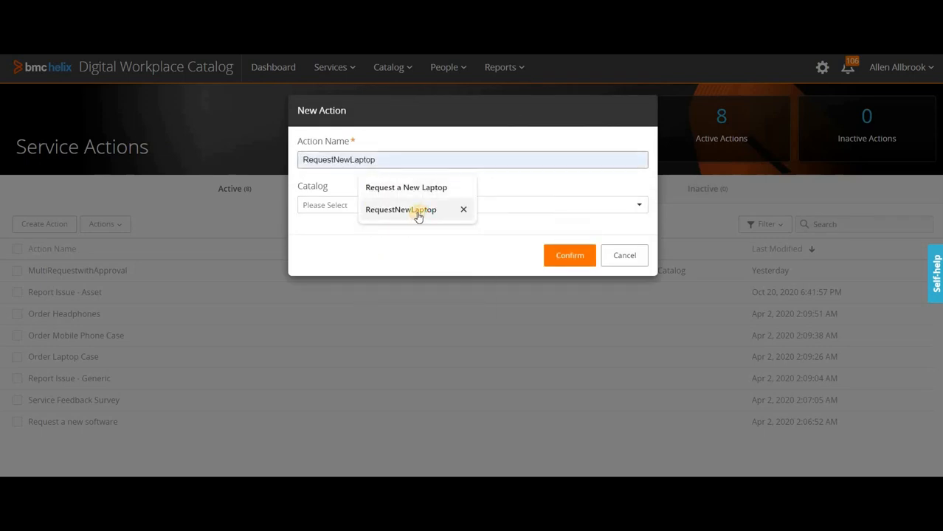
pyautogui.click(423, 211)
pyautogui.click(410, 205)
pyautogui.click(538, 225)
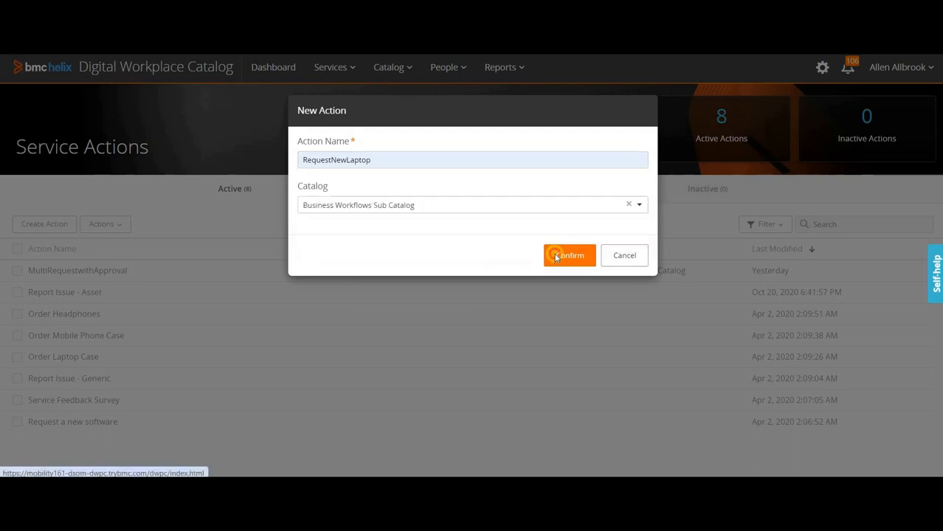
pyautogui.click(570, 255)
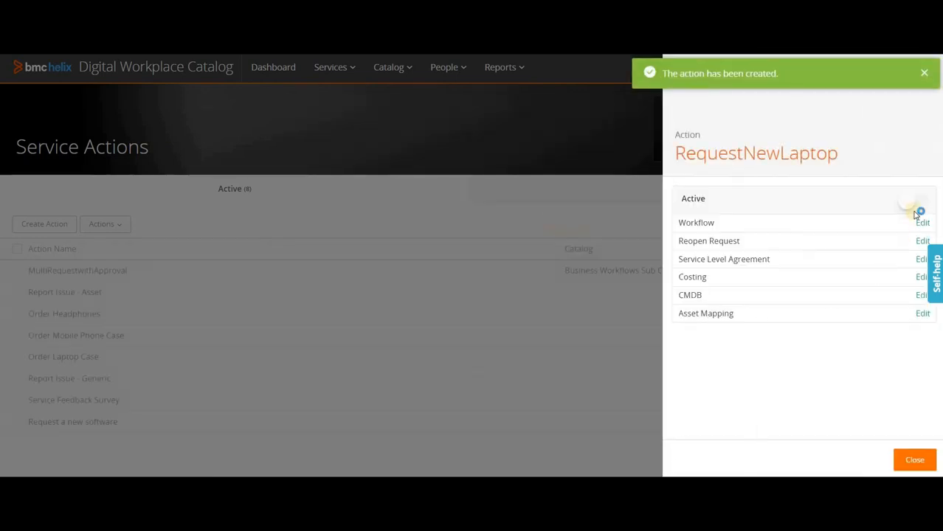
# - Activate the RequestNewLaptop action and open the Workflow Library to add a workflow to its request
pyautogui.click(914, 206)
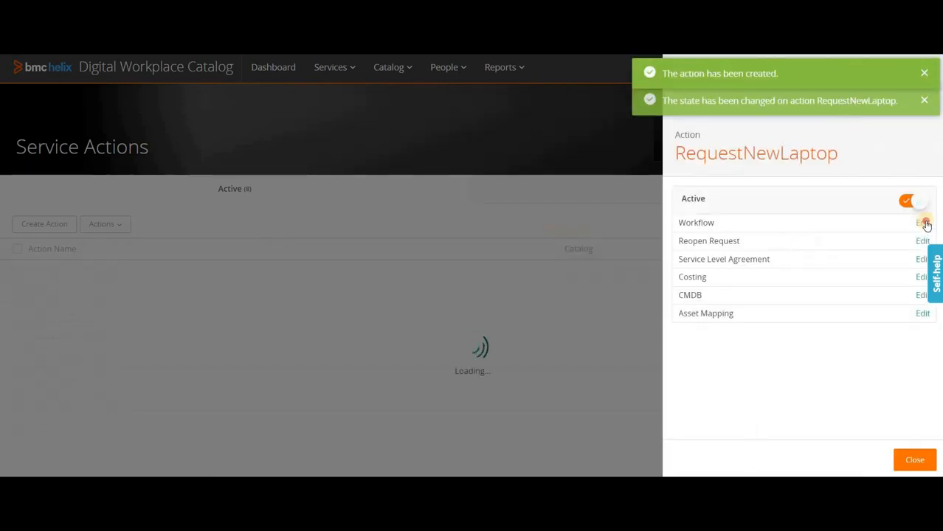
pyautogui.click(429, 269)
pyautogui.click(919, 145)
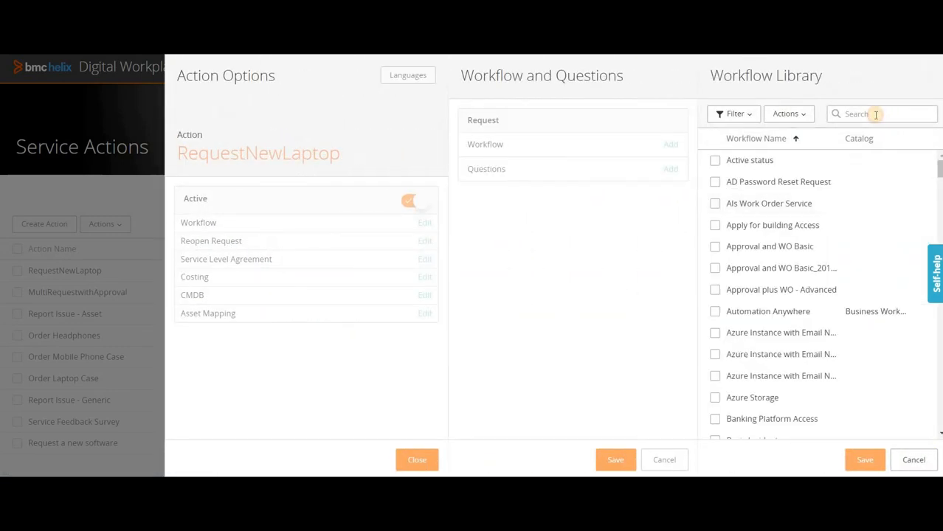
# - Search the Workflow Library for "request" and look through the list for the laptop workflow
pyautogui.click(876, 114)
pyautogui.write('re')
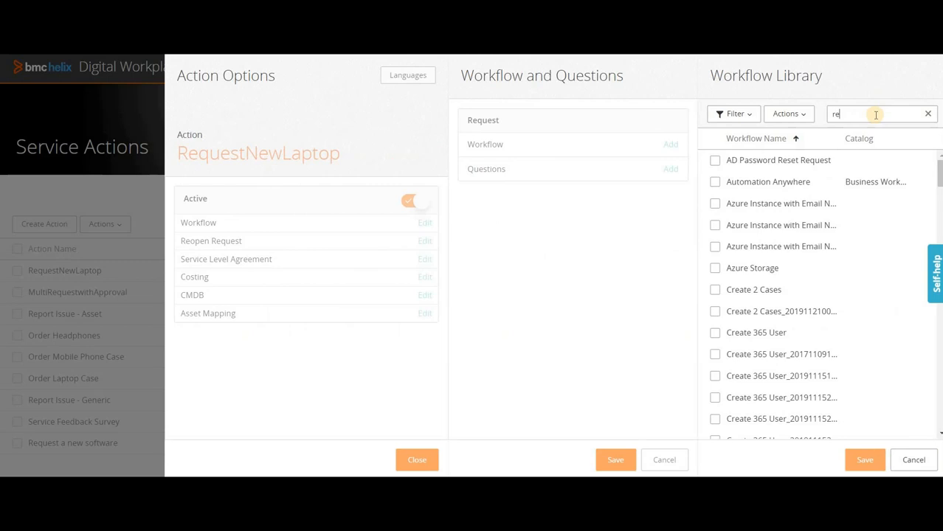
pyautogui.write('q')
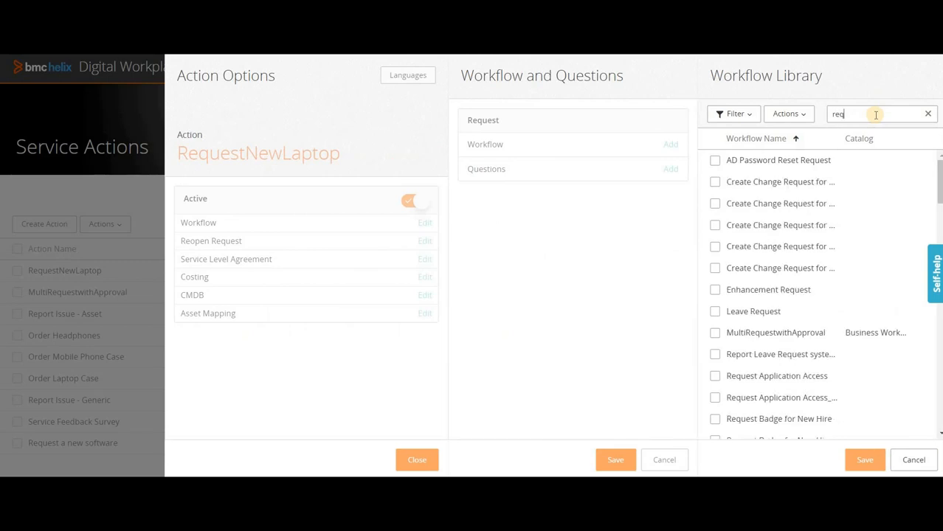
pyautogui.write('uest')
pyautogui.scroll(-2, 785, 295)
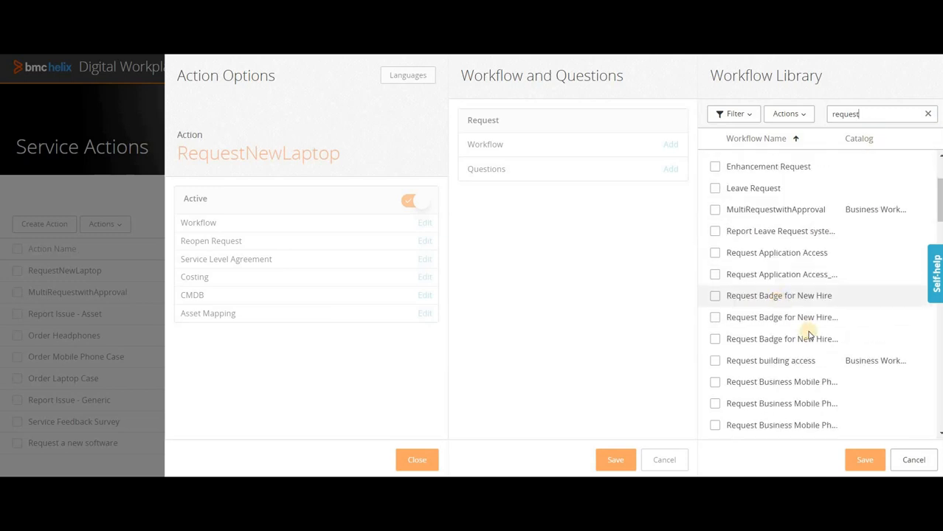
pyautogui.scroll(2, 810, 334)
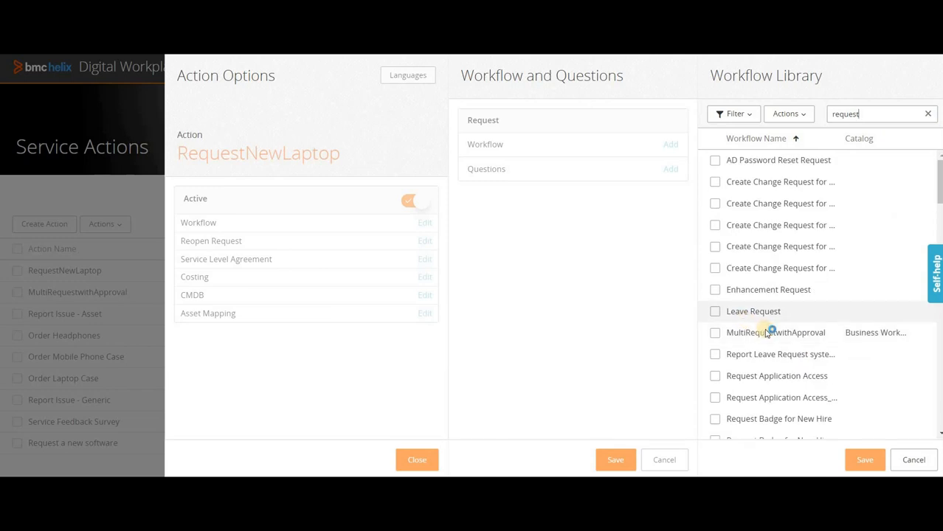
pyautogui.scroll(-9, 768, 334)
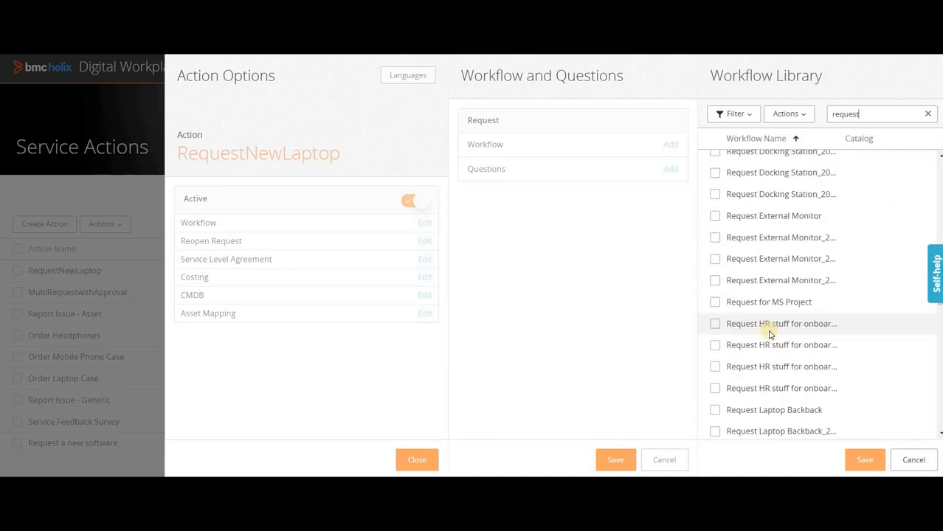
pyautogui.scroll(4, 771, 334)
pyautogui.scroll(-1, 769, 334)
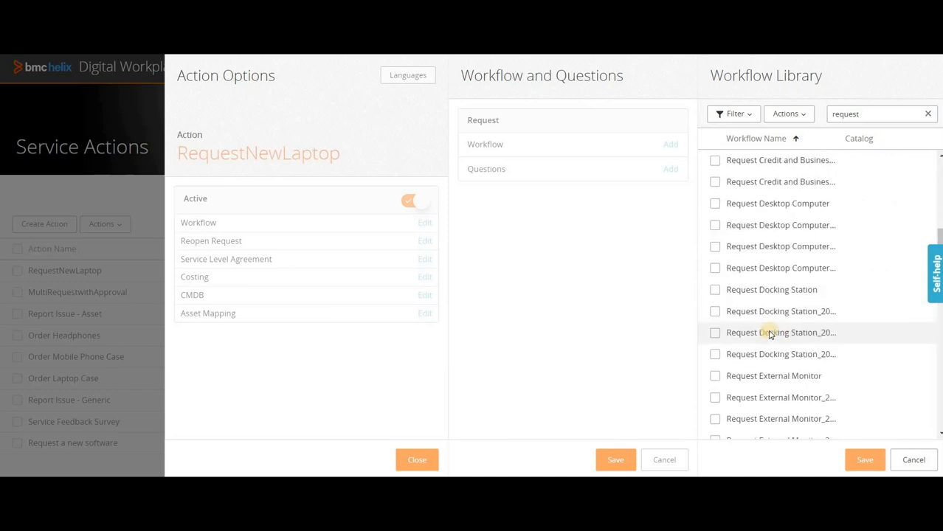
# - Narrow the workflow search to "request a", and clear the search
pyautogui.write('a')
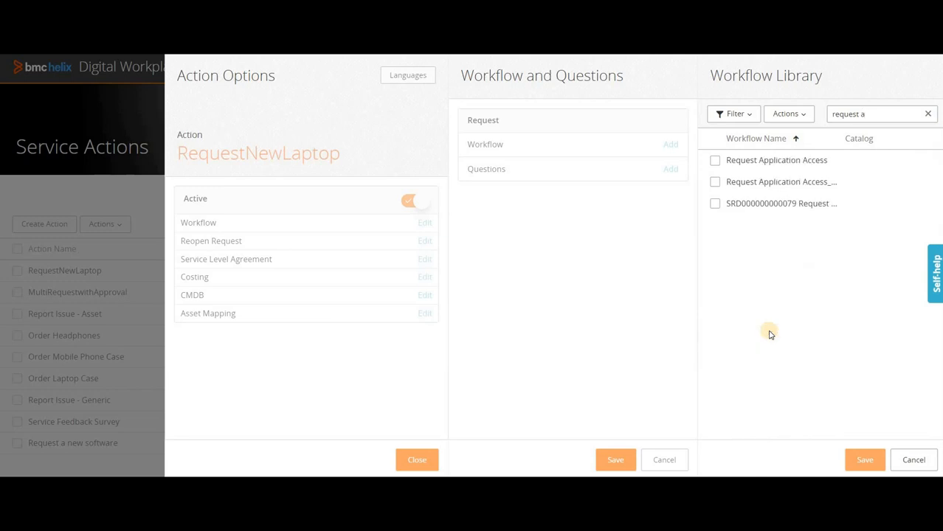
pyautogui.press('BackSpace')
pyautogui.press('BackSpace')
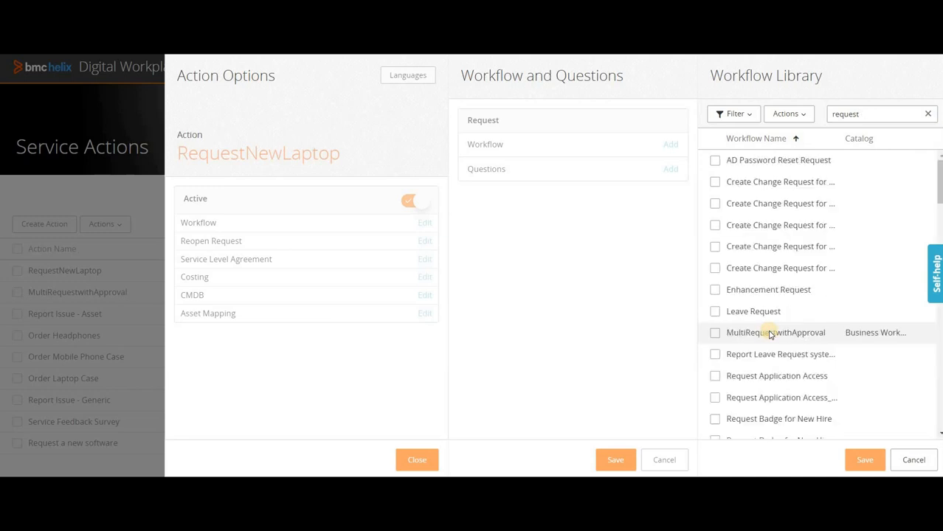
pyautogui.press('BackSpace')
pyautogui.press('BackSpace')
pyautogui.press('BackSpace')
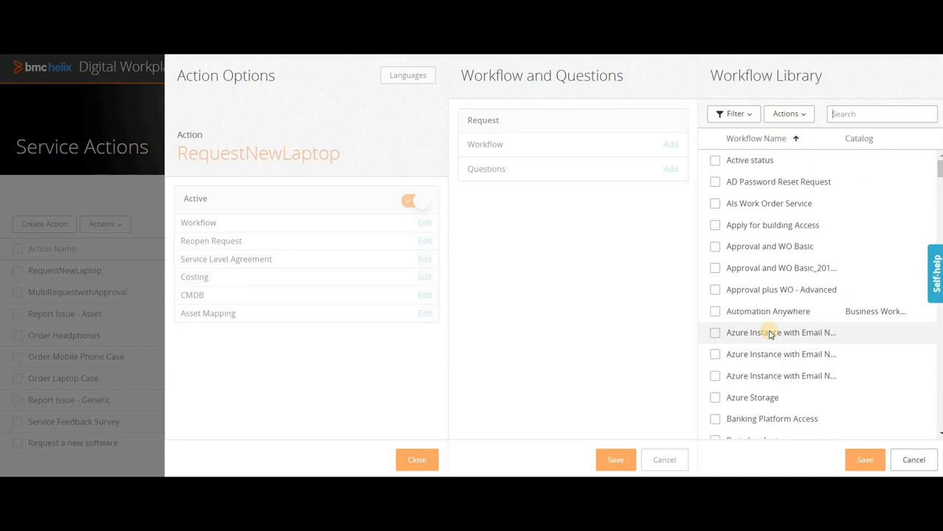
# - Find the RequestNewLaptop workflow by searching for "Laptop" and attach it to the action's request
pyautogui.write('Laptop')
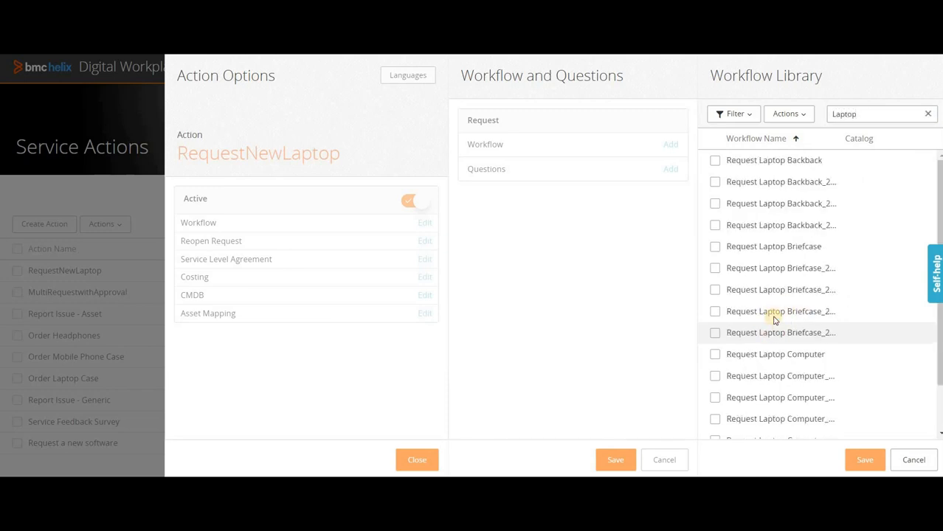
pyautogui.scroll(-2, 807, 323)
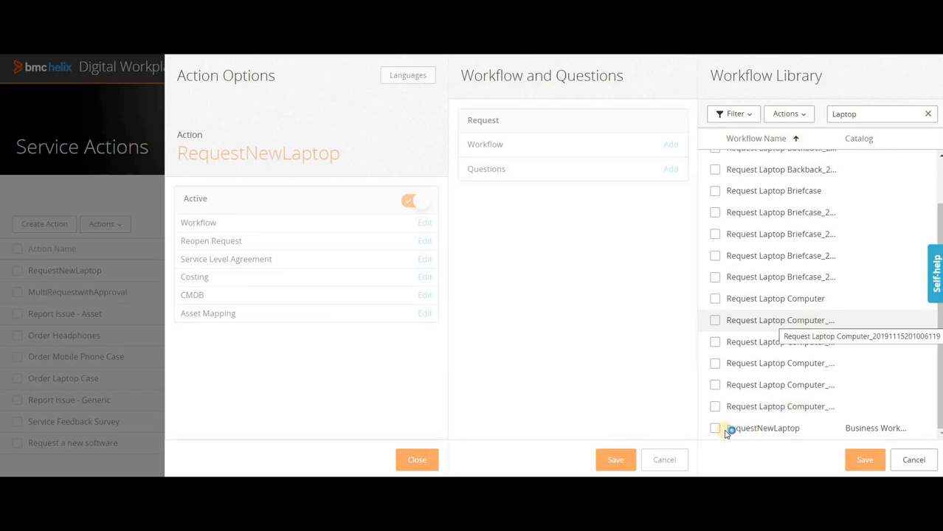
pyautogui.click(865, 460)
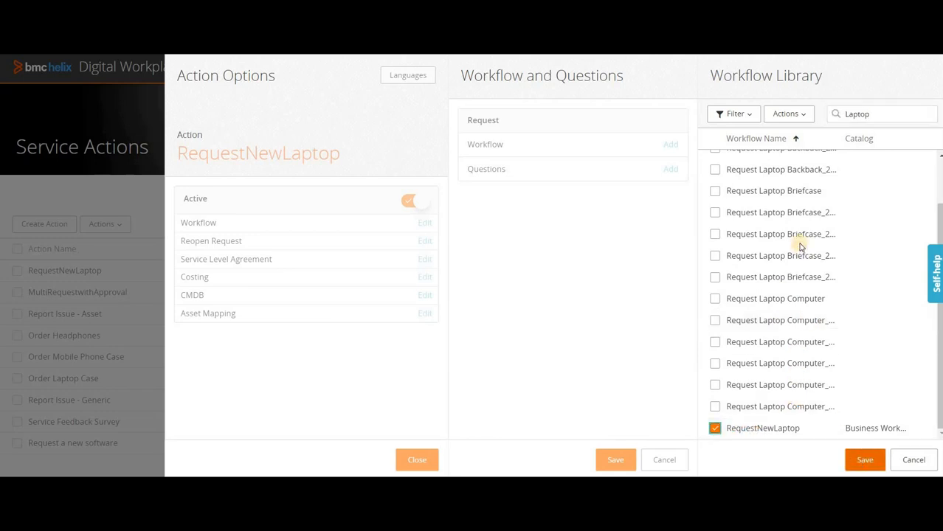
# - Create a single-user request questionnaire for the action's questions and dismiss the designer's hint
pyautogui.click(919, 197)
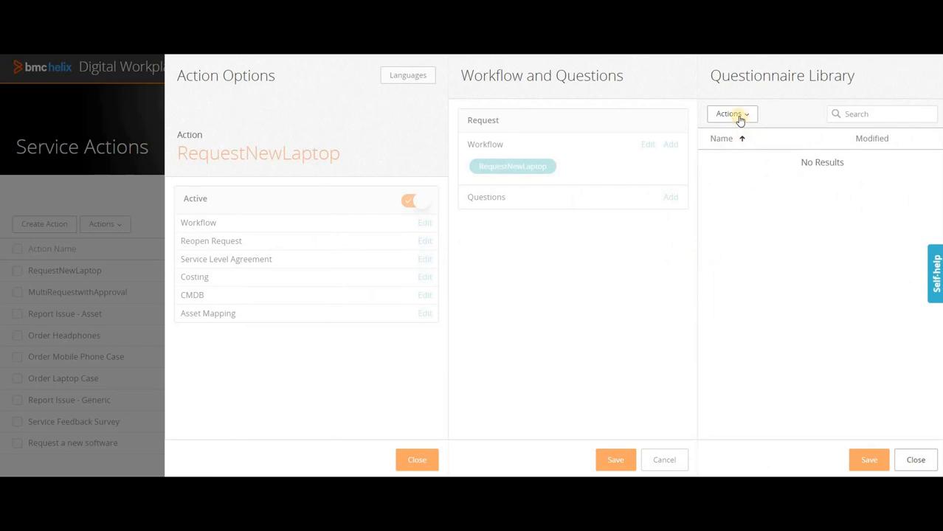
pyautogui.click(739, 117)
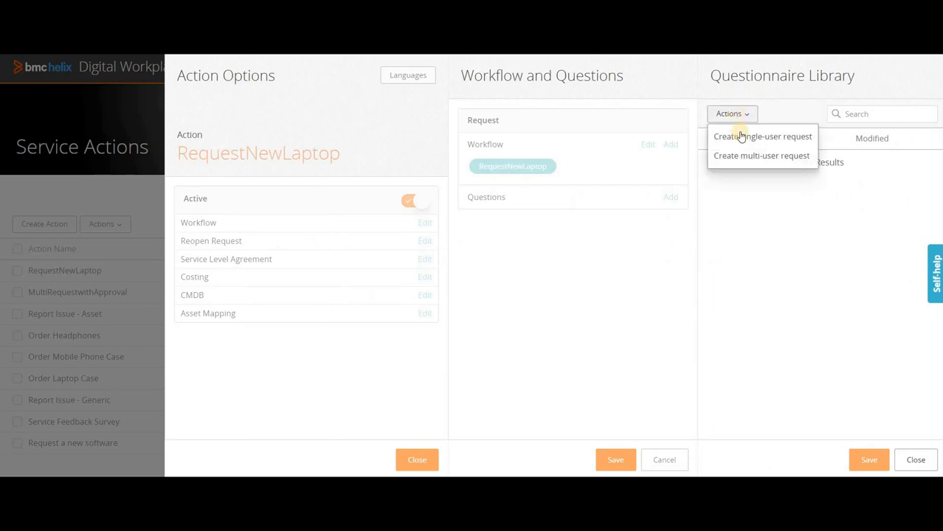
pyautogui.click(742, 138)
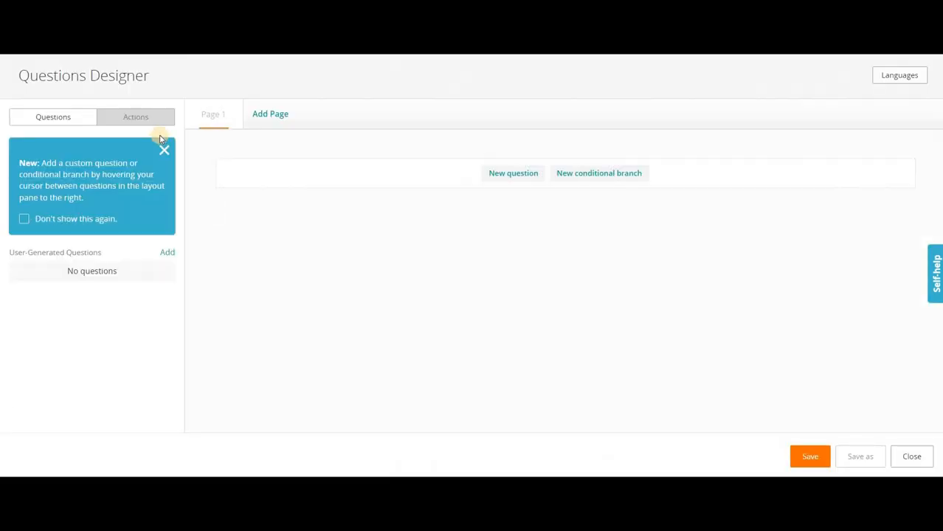
pyautogui.click(164, 149)
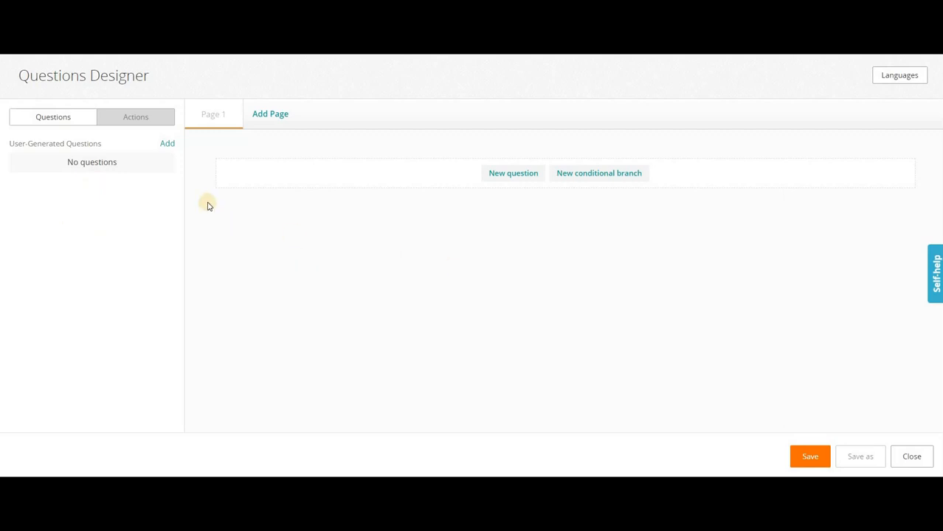
# - Add a Text Field question labelled "Summary" to Page 1 of the questionnaire
pyautogui.click(537, 181)
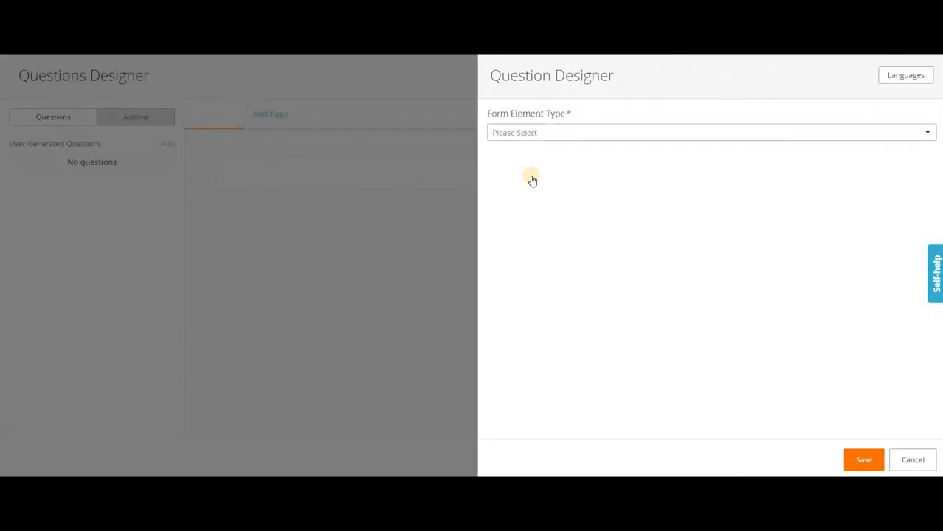
pyautogui.click(531, 133)
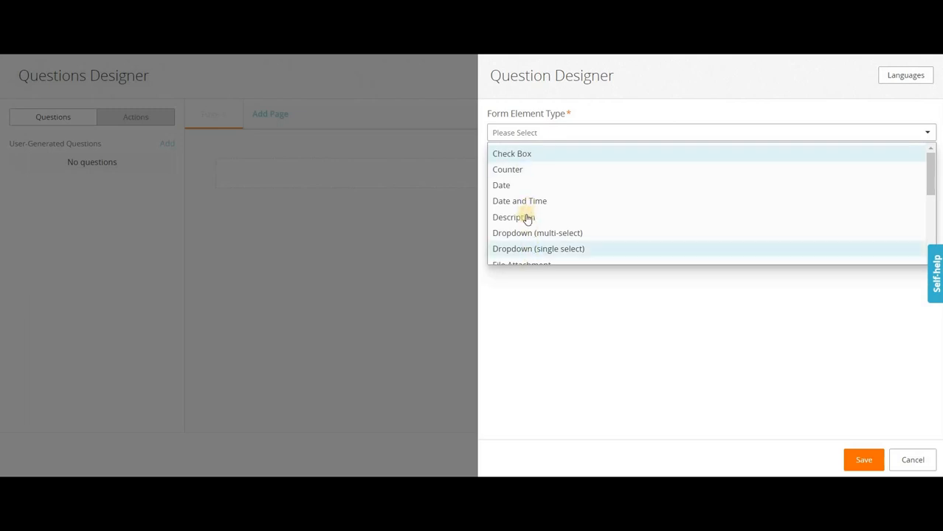
pyautogui.scroll(-3, 523, 236)
pyautogui.scroll(-1, 518, 214)
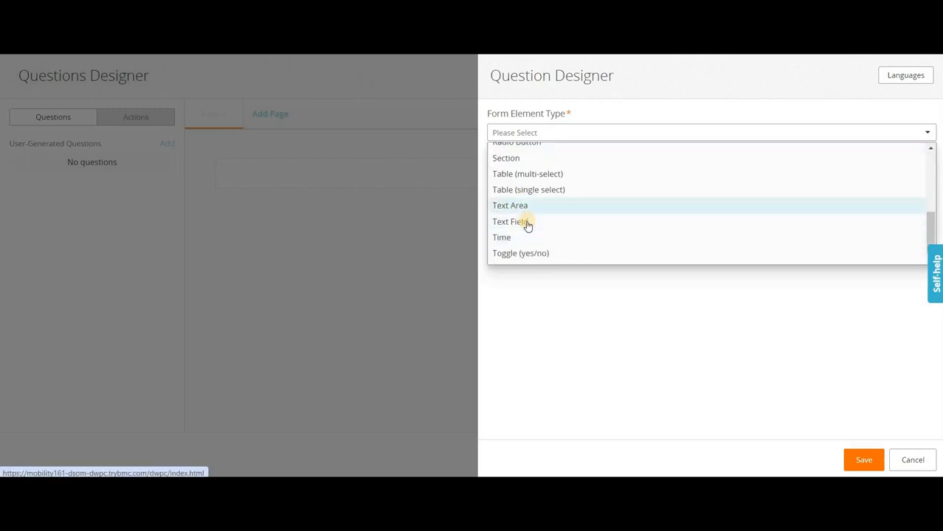
pyautogui.click(525, 221)
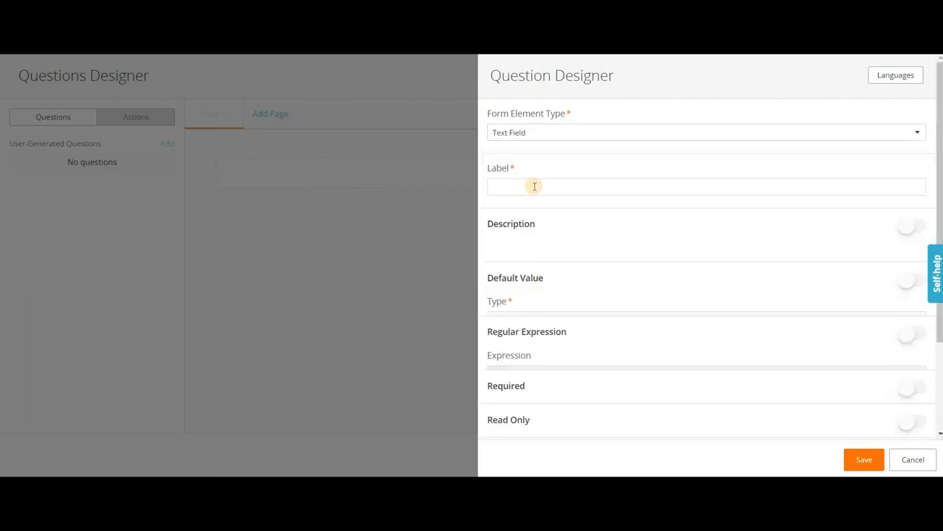
pyautogui.click(535, 186)
pyautogui.write('Summary')
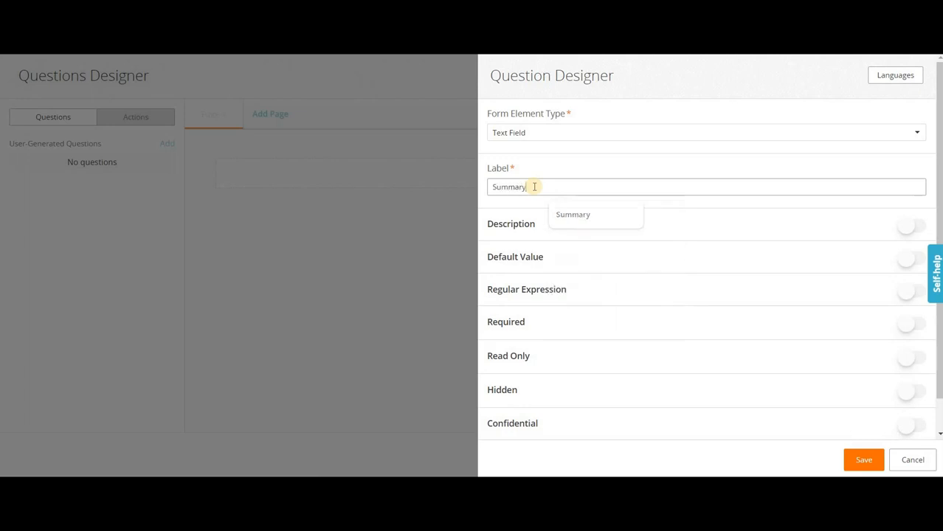
pyautogui.click(879, 458)
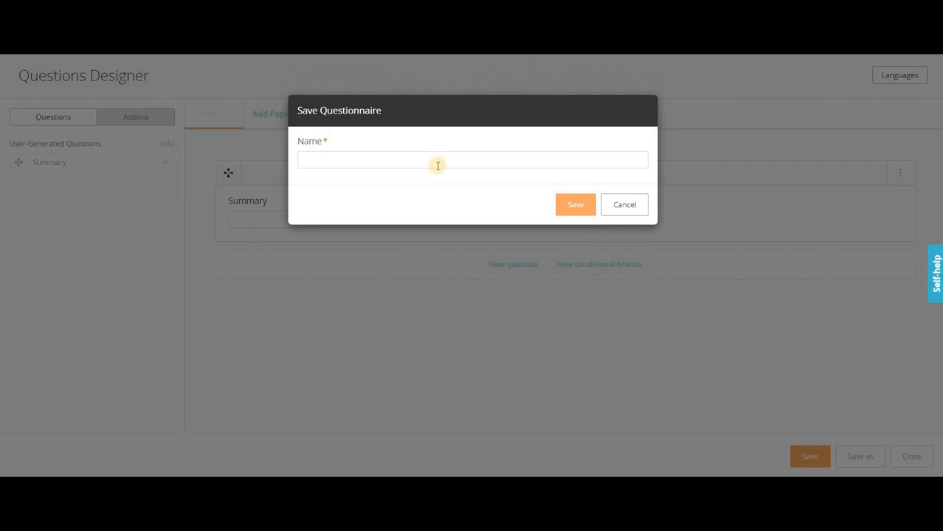
# - Save the questionnaire under the name LaptopQuestions
pyautogui.click(437, 162)
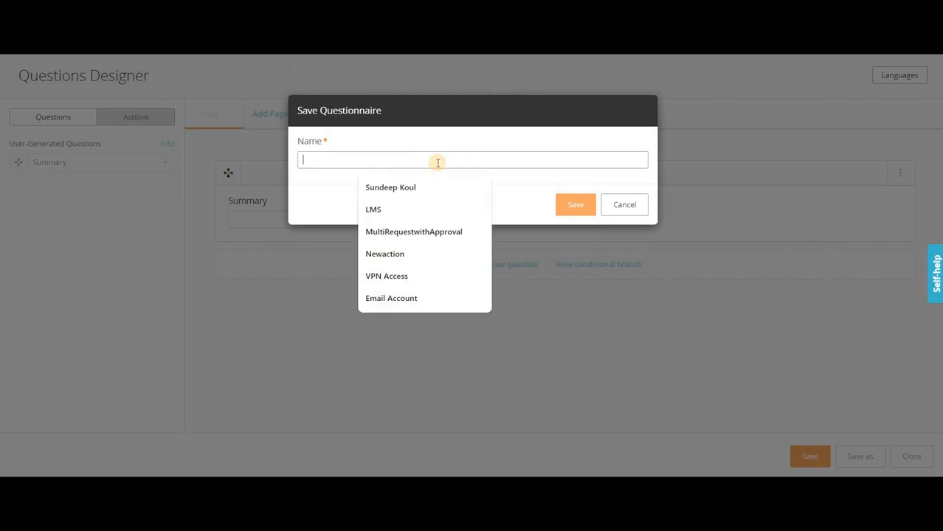
pyautogui.write('LaptopQ')
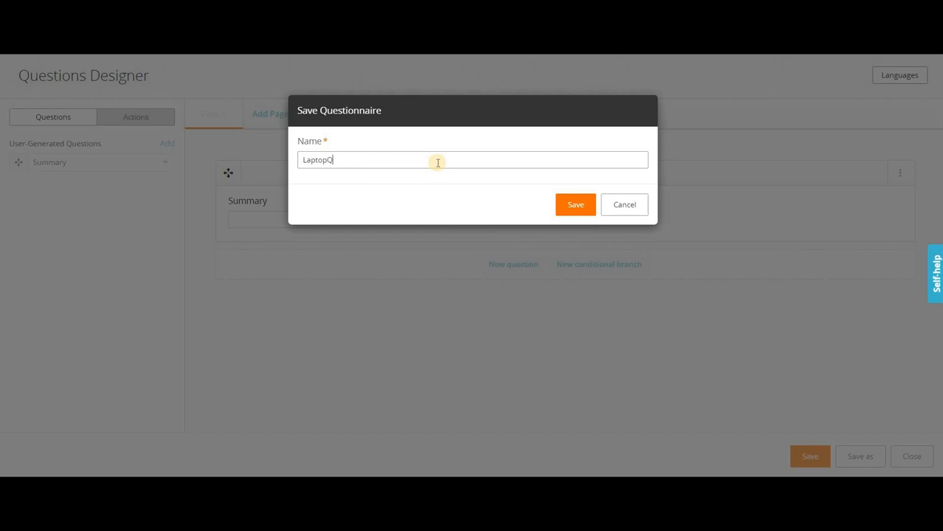
pyautogui.write('uestions')
pyautogui.press('Return')
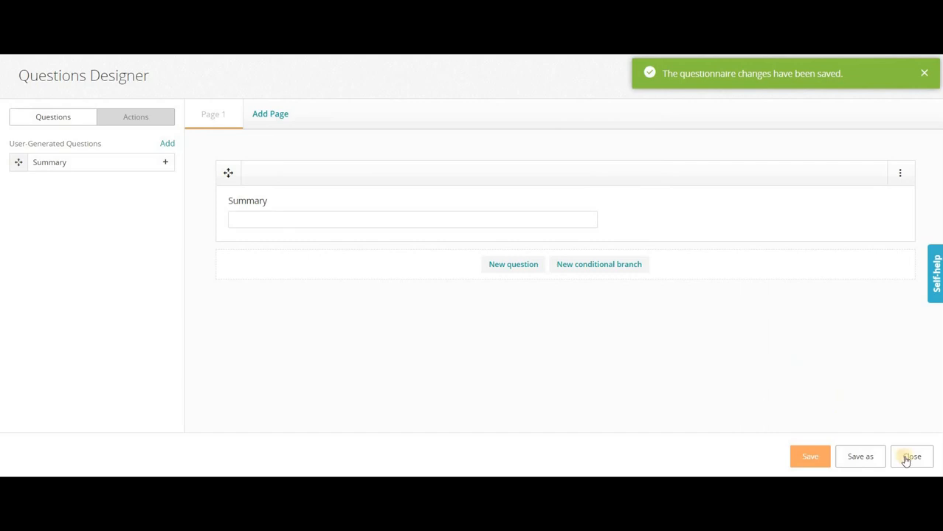
# - Attach the LaptopQuestions questionnaire to the RequestNewLaptop action, save its workflow and questions, and close the action options
pyautogui.click(715, 161)
pyautogui.click(857, 459)
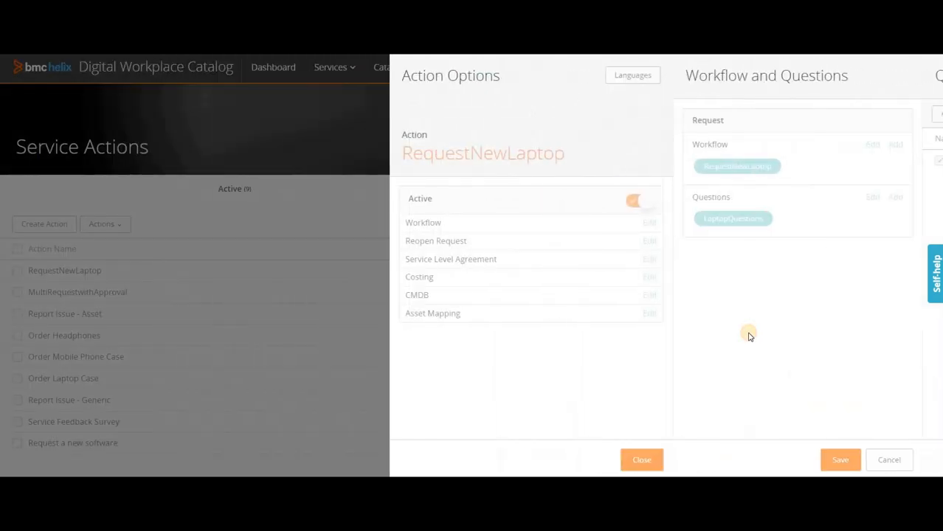
pyautogui.click(863, 458)
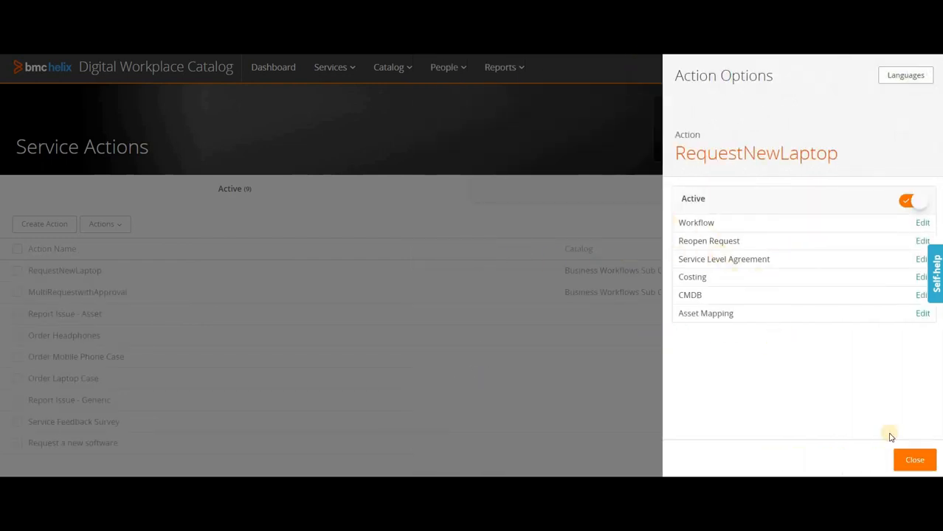
pyautogui.click(913, 461)
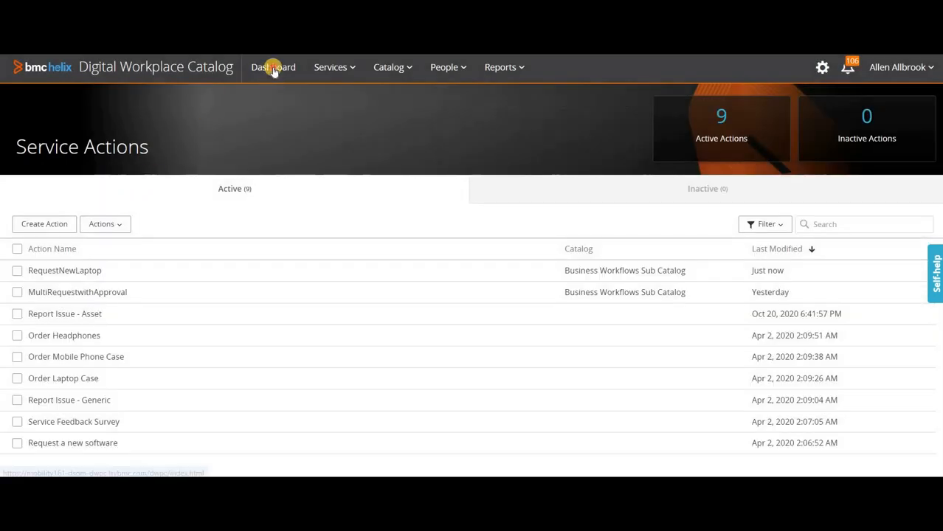
# - Go to the services queue from the dashboard and start creating a new service
pyautogui.click(273, 68)
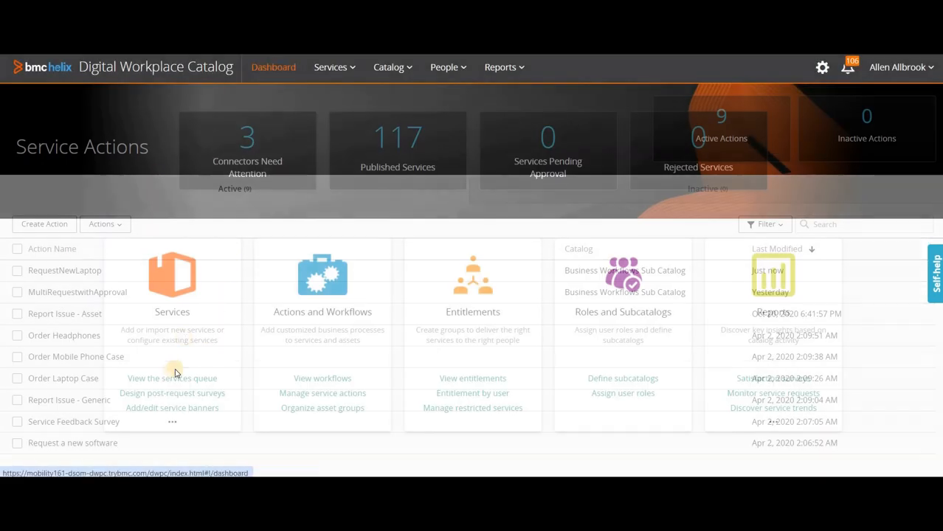
pyautogui.click(167, 379)
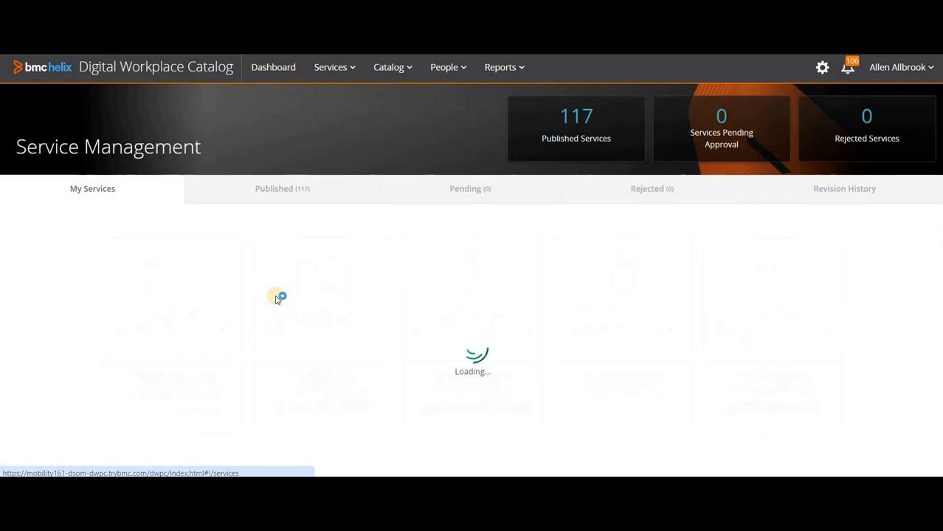
pyautogui.click(53, 228)
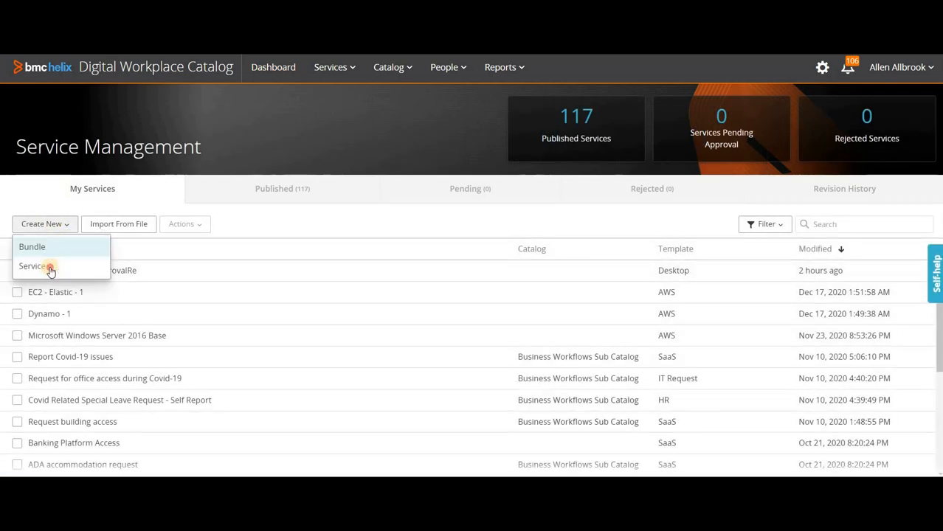
pyautogui.click(51, 267)
# - Create the service with the name RequestForLaptop, the IT Request template and a catalog
pyautogui.click(393, 157)
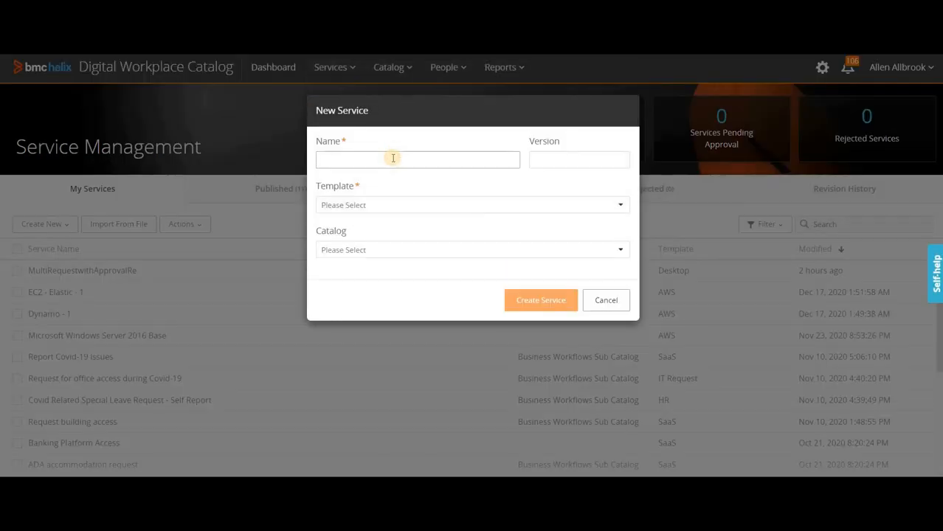
pyautogui.write('eq')
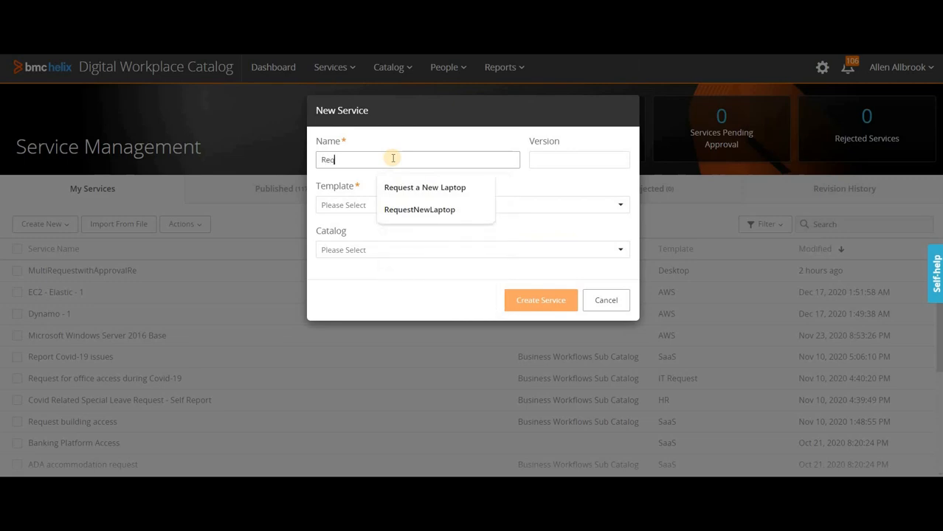
pyautogui.write('uestForLaptop')
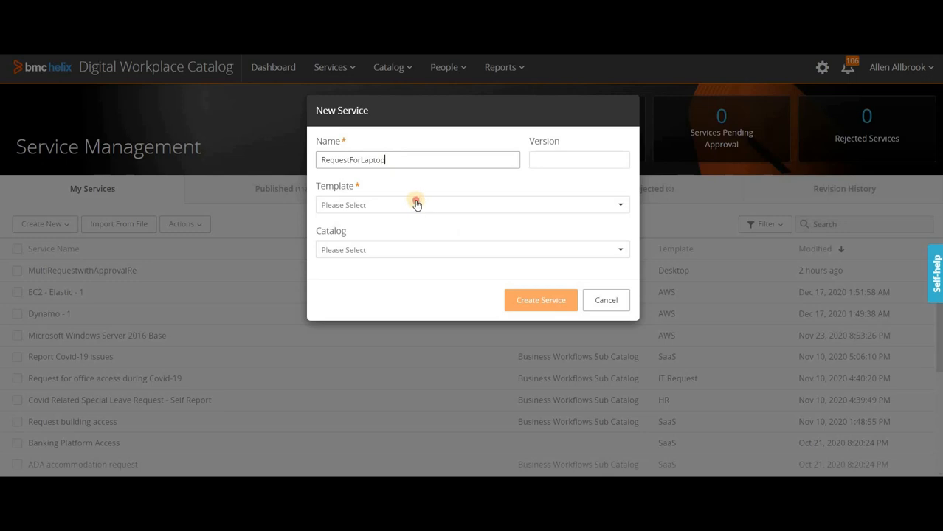
pyautogui.click(416, 205)
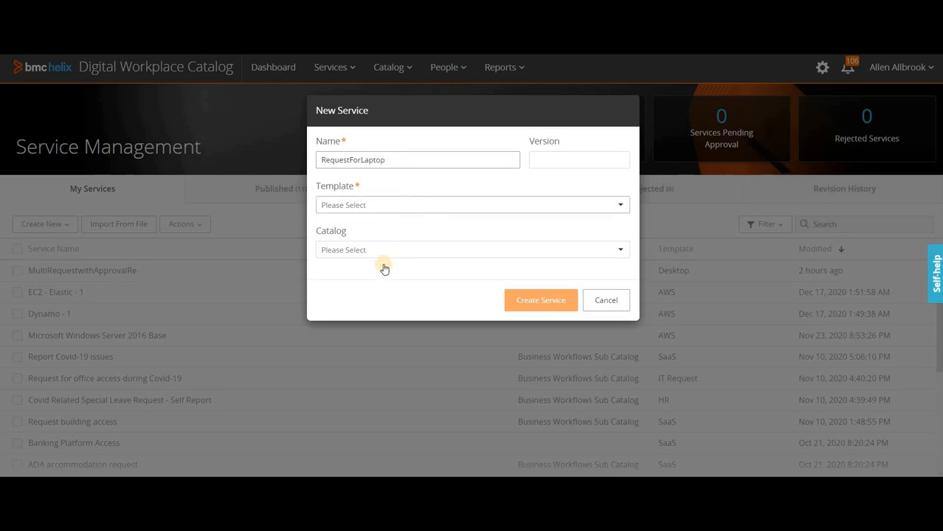
pyautogui.click(492, 304)
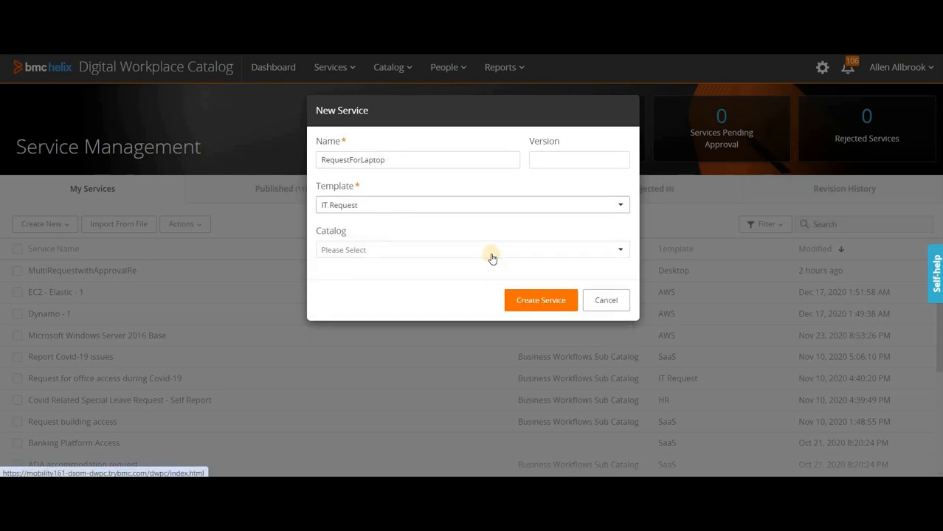
pyautogui.click(423, 250)
pyautogui.click(423, 269)
pyautogui.click(541, 300)
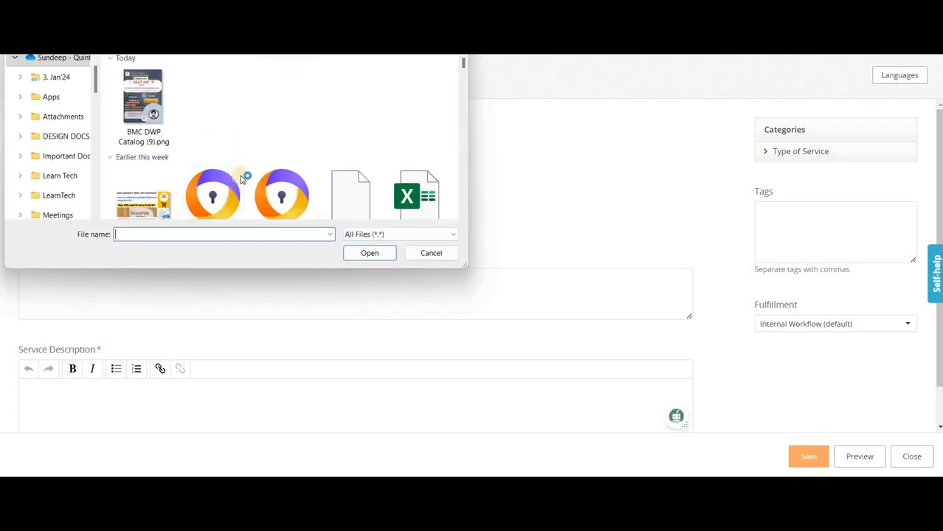
# - Look through the files in the current folder for a laptop image to use as the service logo
pyautogui.scroll(-5, 242, 179)
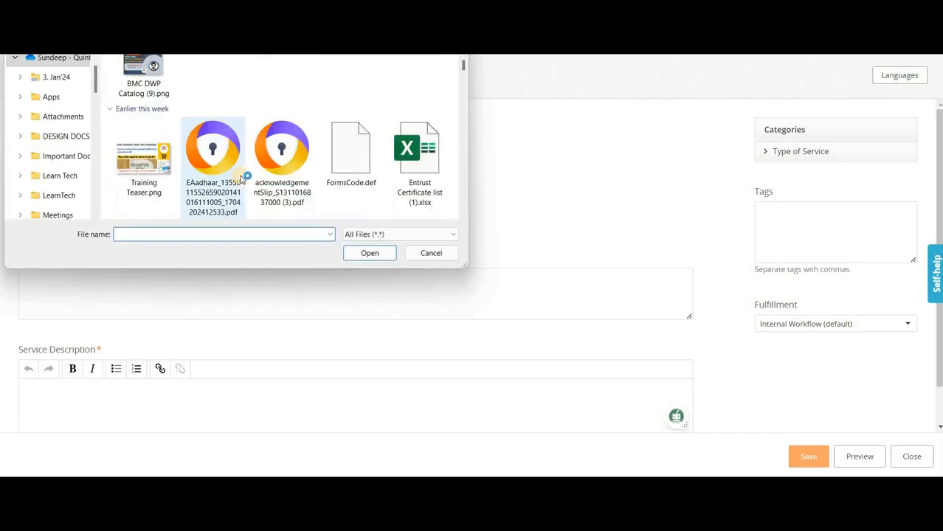
pyautogui.click(201, 177)
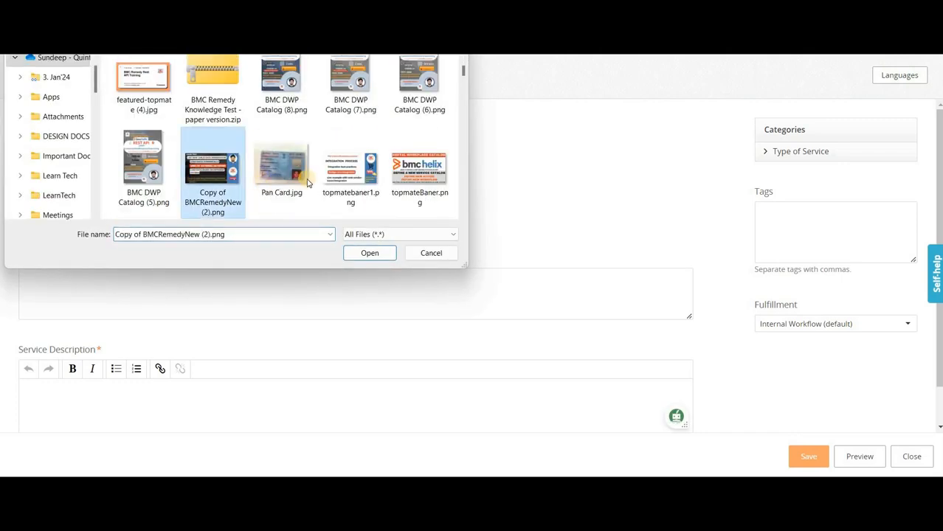
pyautogui.press('l')
pyautogui.press('o')
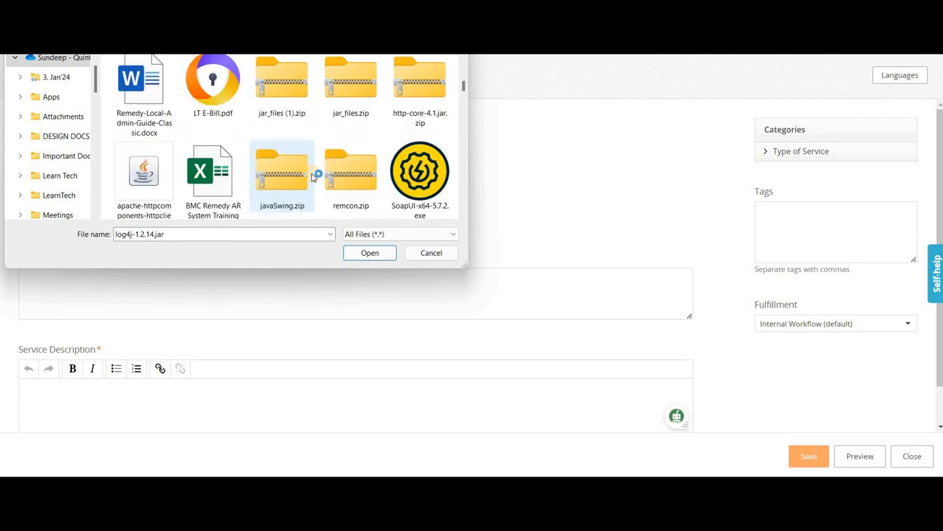
pyautogui.scroll(-2, 312, 177)
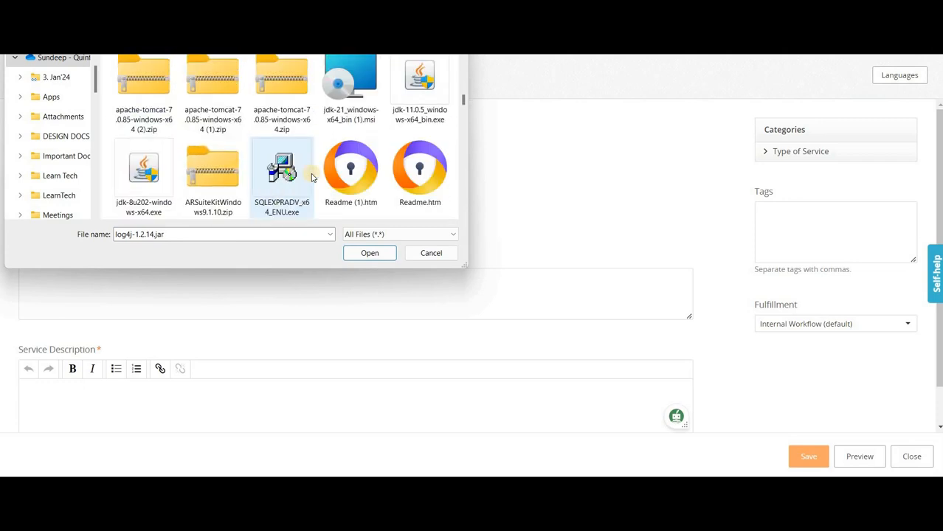
pyautogui.scroll(-2, 312, 177)
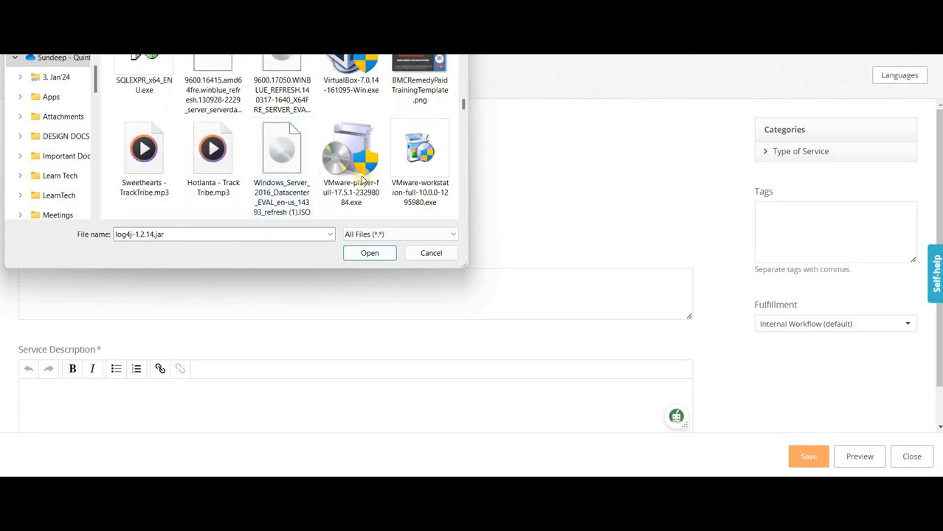
pyautogui.scroll(2, 366, 180)
pyautogui.scroll(4, 363, 180)
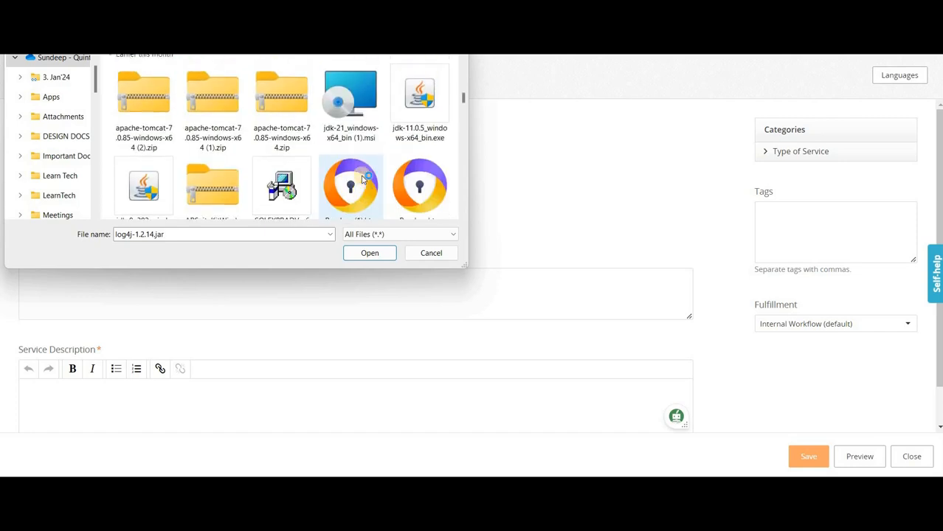
pyautogui.scroll(-1, 365, 171)
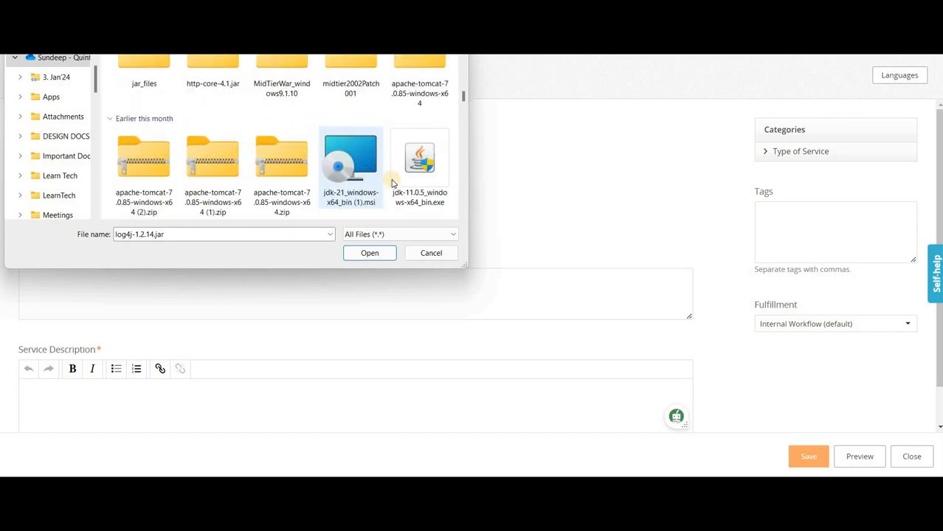
pyautogui.click(373, 175)
pyautogui.scroll(10, 430, 186)
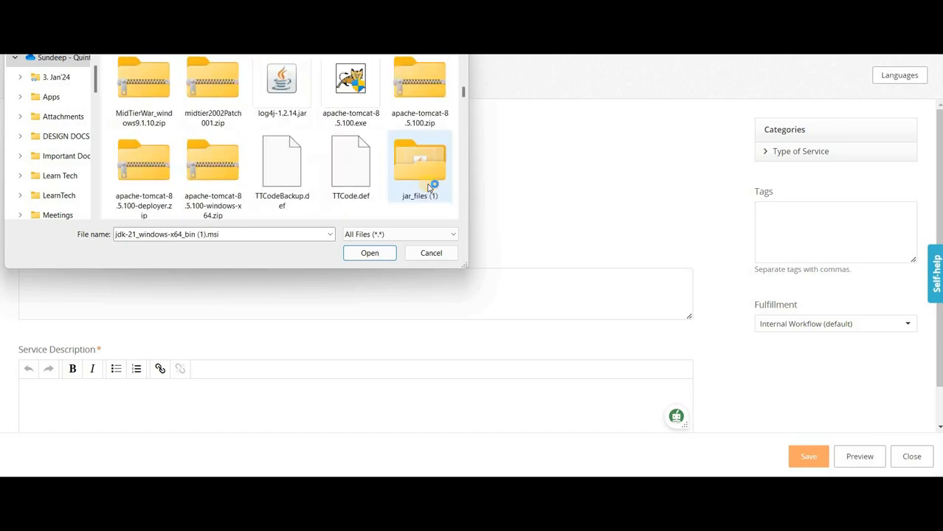
pyautogui.scroll(3, 126, 148)
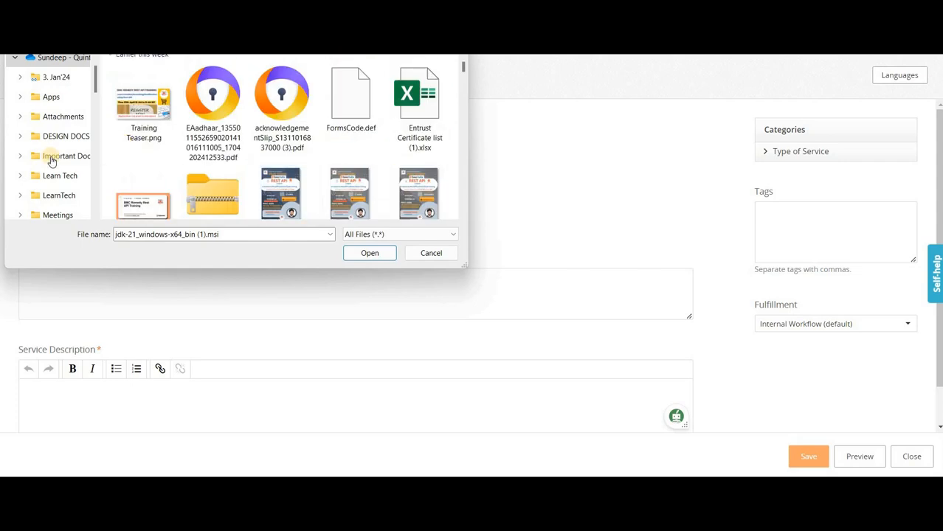
# - Upload the laptop image from the Desktop folder as the service logo
pyautogui.scroll(-8, 46, 155)
pyautogui.scroll(3, 52, 159)
pyautogui.click(50, 155)
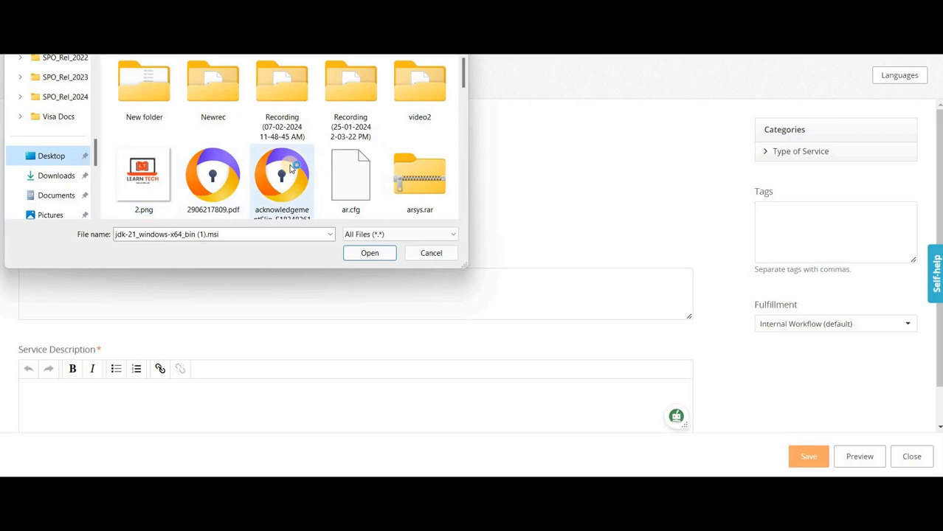
pyautogui.scroll(-3, 291, 168)
pyautogui.click(356, 176)
pyautogui.click(367, 254)
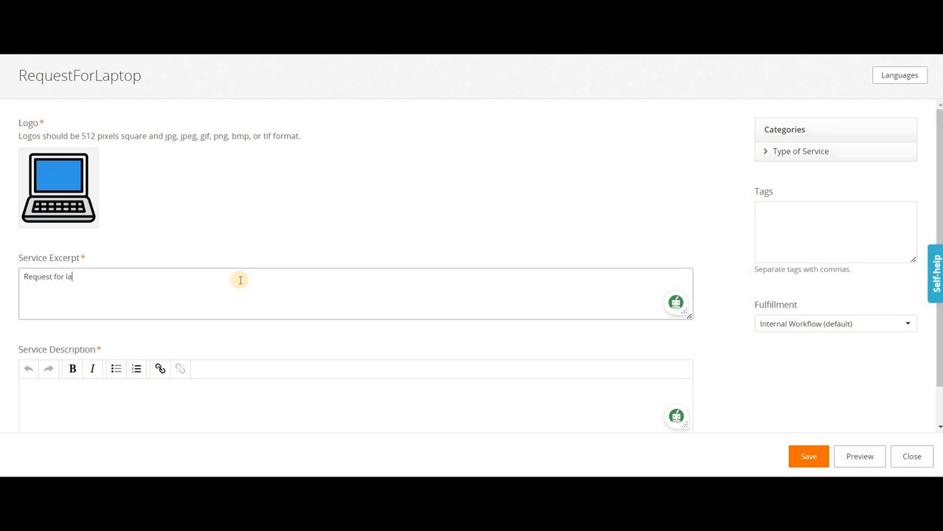
# - Enter "Request for laptop" as both the service excerpt and the service description, and save the catalog profile
pyautogui.write('p')
pyautogui.click(23, 276)
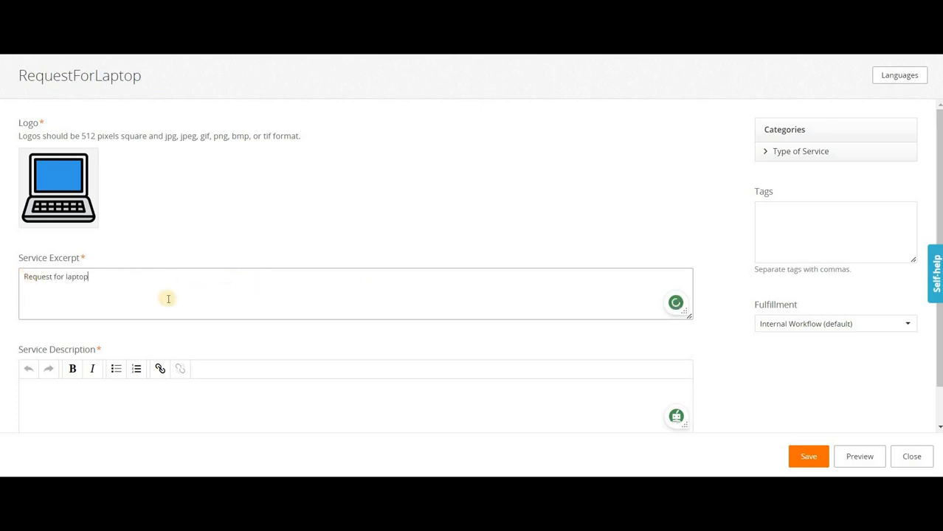
pyautogui.hotkey('ctrl', 'a')
pyautogui.hotkey('ctrl', 'c')
pyautogui.click(213, 392)
pyautogui.hotkey('ctrl', 'v')
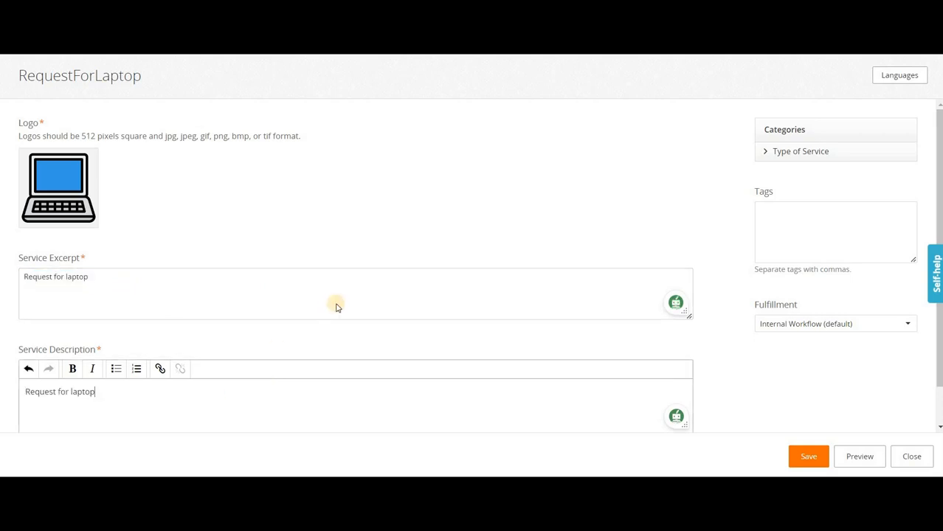
pyautogui.scroll(-1, 531, 355)
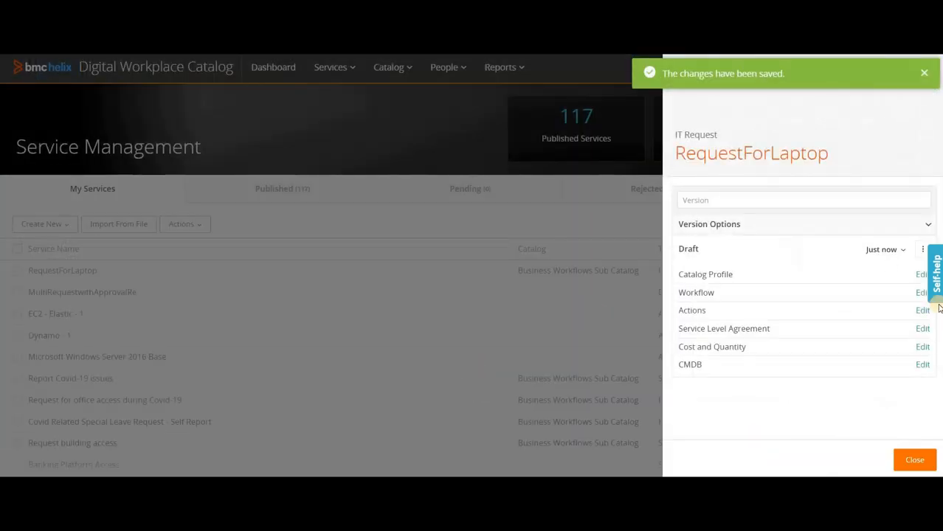
# - Find the RequestNewLaptop workflow in the library by searching for Laptop and attach it to the RequestForLaptop service
pyautogui.click(920, 293)
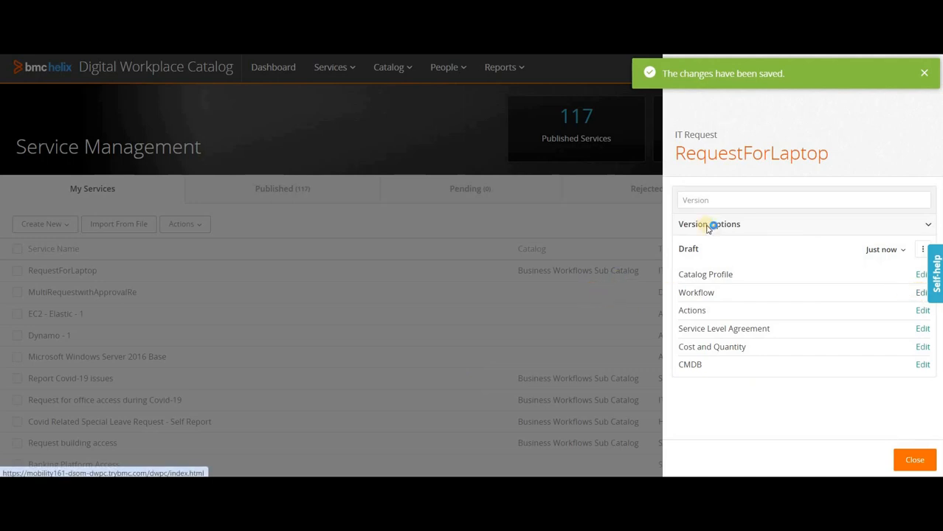
pyautogui.click(915, 144)
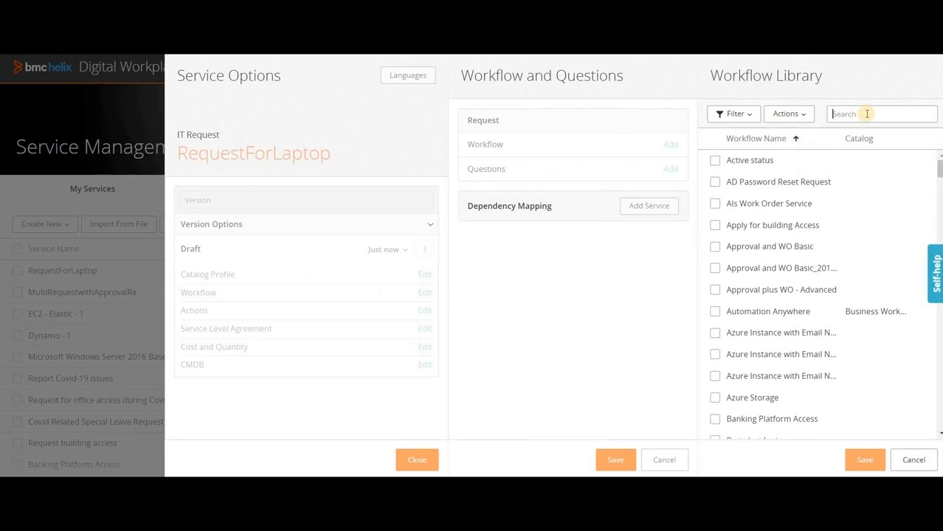
pyautogui.click(867, 114)
pyautogui.write('Laptop')
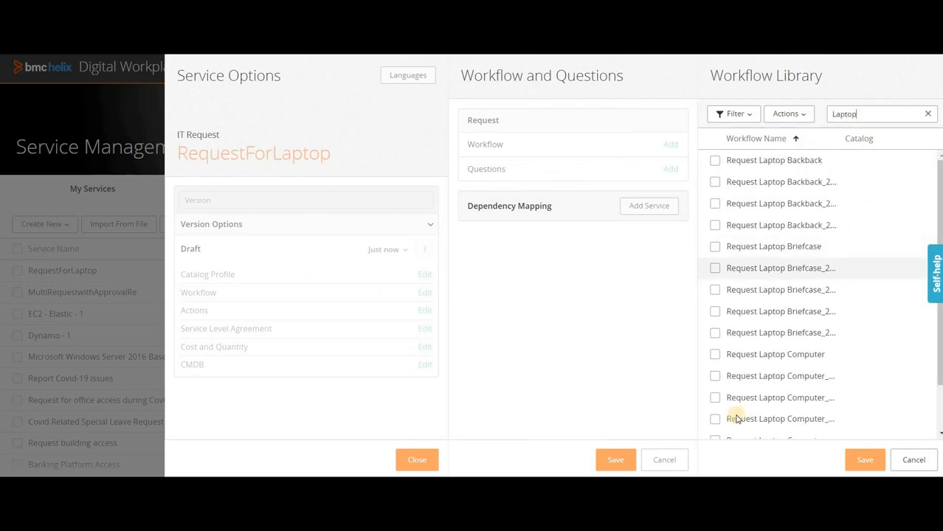
pyautogui.scroll(-2, 730, 419)
pyautogui.click(863, 459)
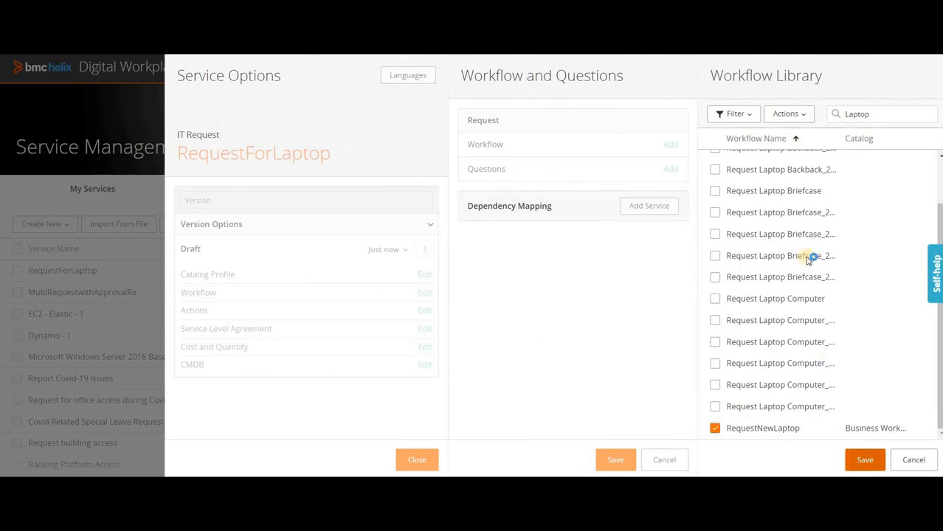
# - Attach the laptop questionnaire to the RequestForLaptop service and save its workflow and questions
pyautogui.click(919, 197)
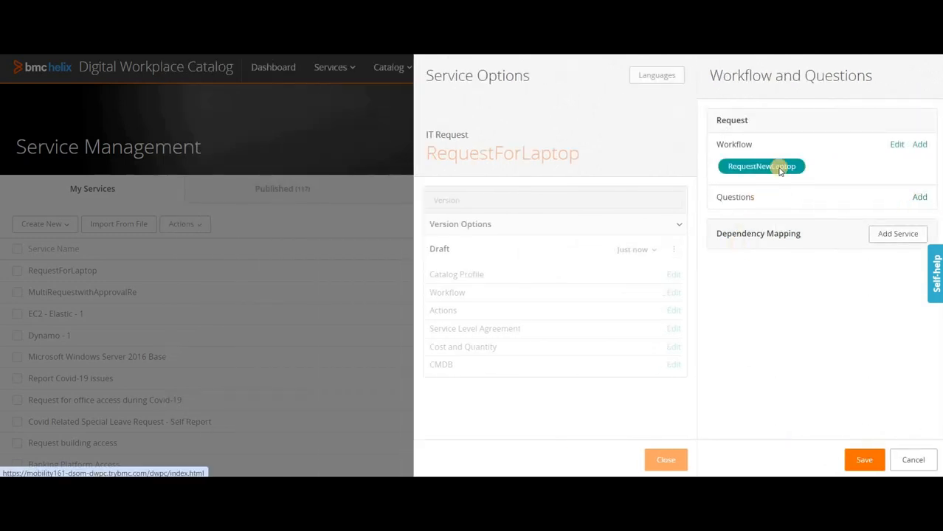
pyautogui.click(714, 160)
pyautogui.click(868, 460)
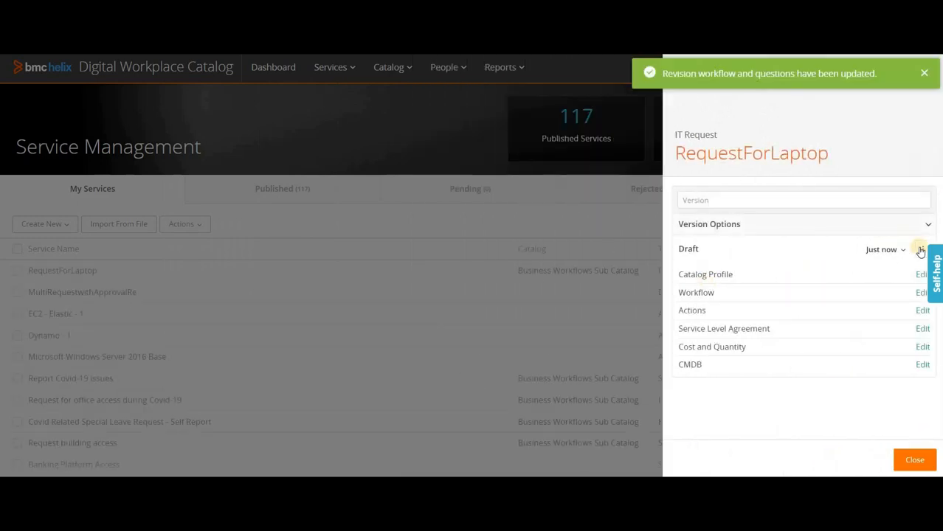
# - Add the RequestNewLaptop action to the RequestForLaptop service and save the service's actions
pyautogui.click(920, 251)
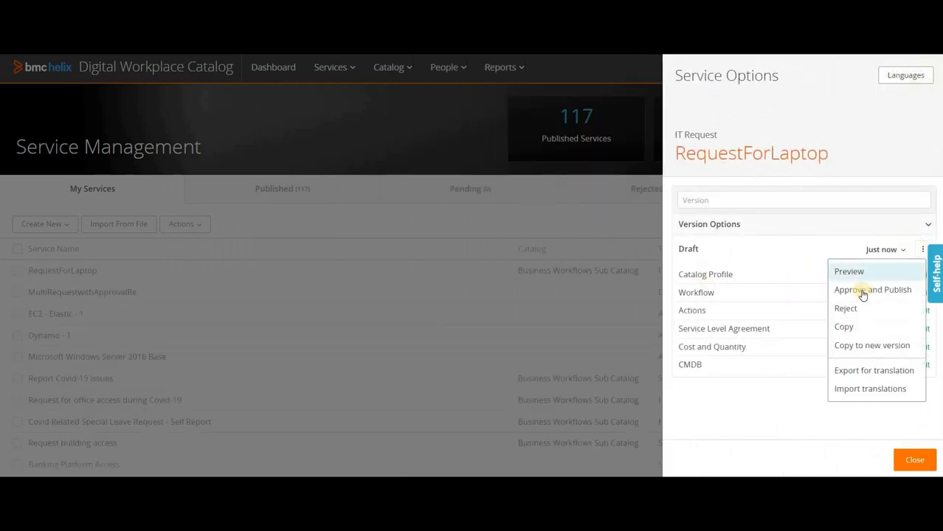
pyautogui.click(799, 257)
pyautogui.click(920, 310)
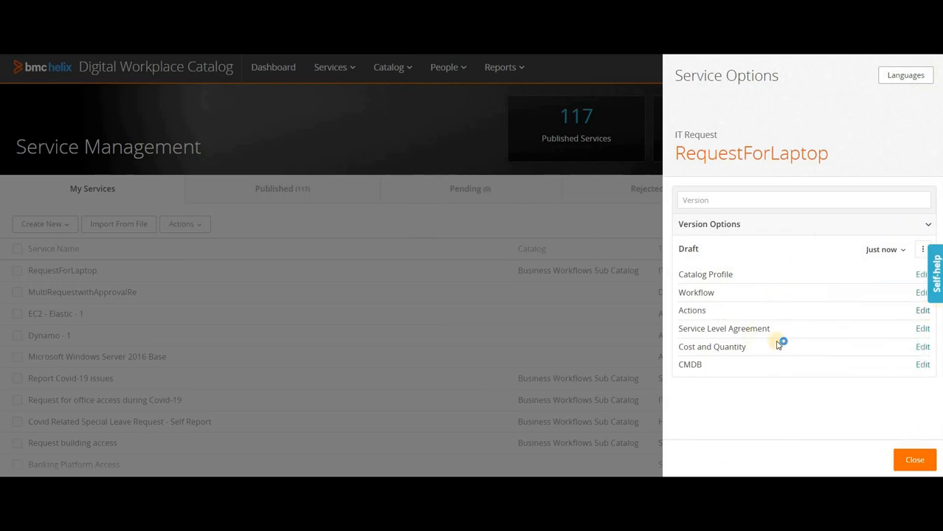
pyautogui.click(738, 117)
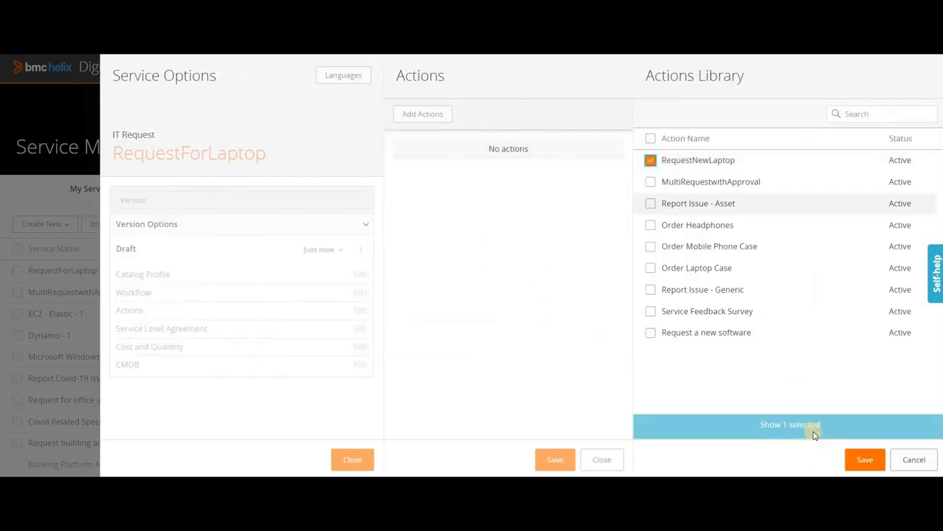
pyautogui.click(860, 460)
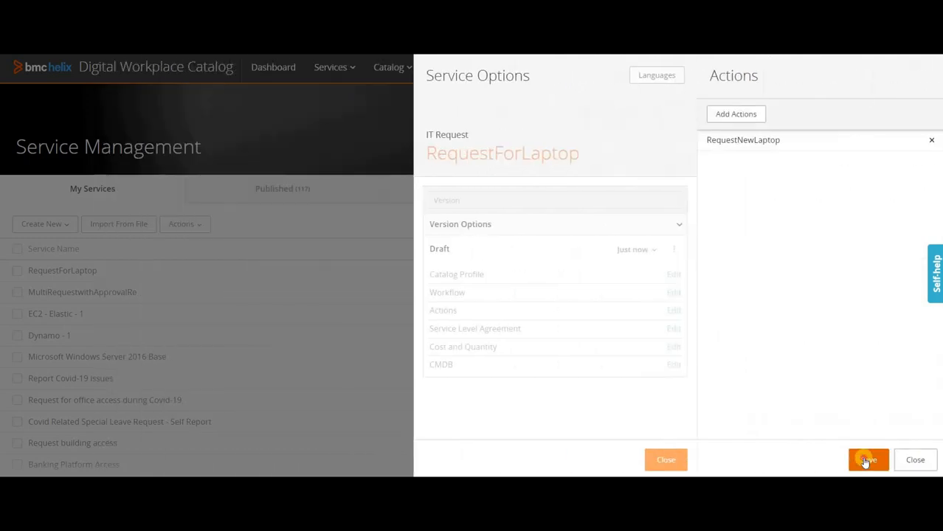
pyautogui.click(860, 460)
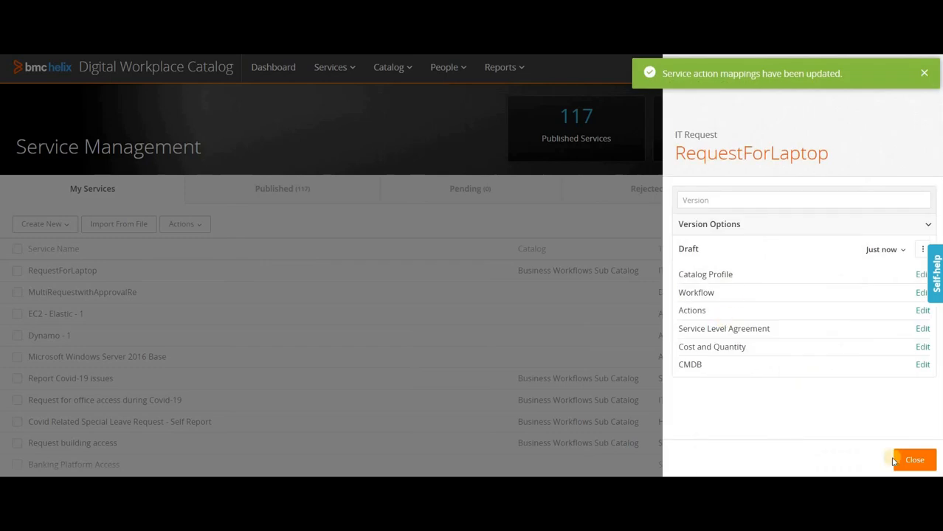
# - Approve and publish the draft version of the RequestForLaptop service, and close the service options
pyautogui.click(922, 253)
pyautogui.click(863, 290)
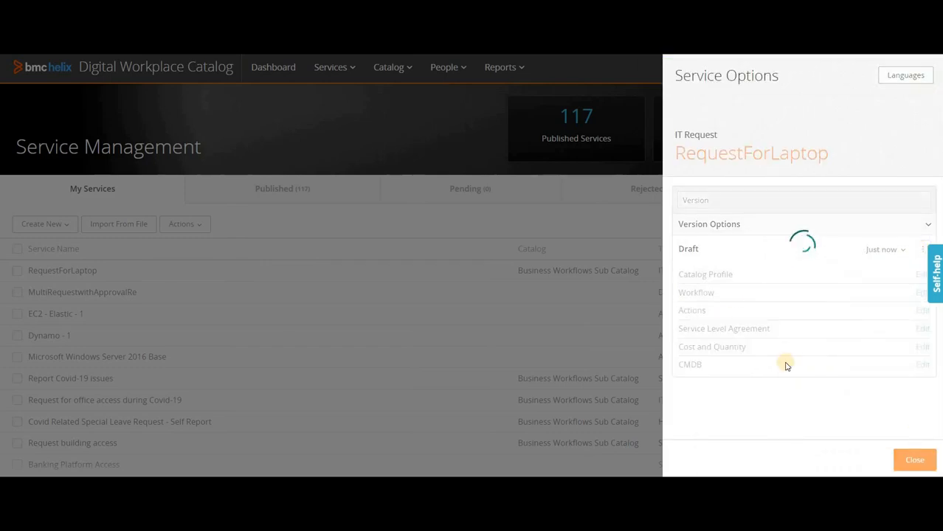
pyautogui.click(914, 460)
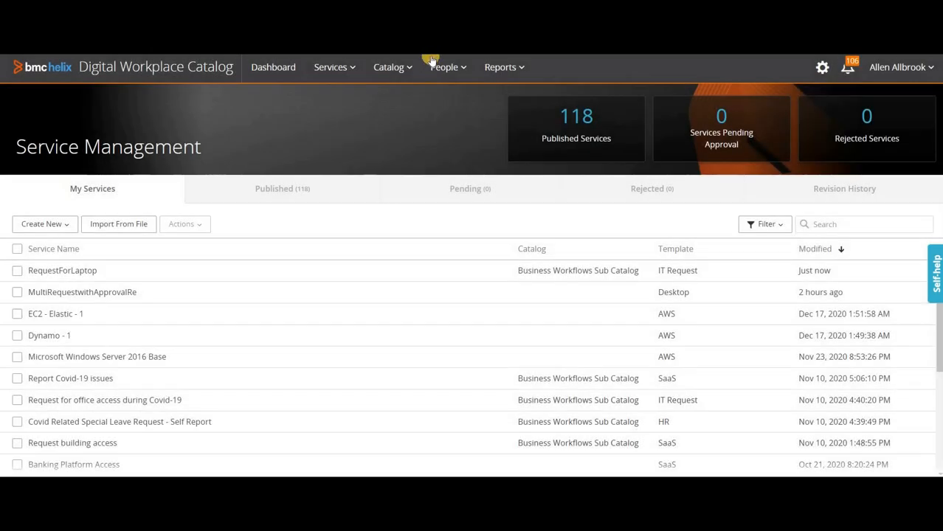
# - Switch to Digital Workplace from the Digital Service Management portal and examine the catalog's favorites and request sections
pyautogui.click(415, 37)
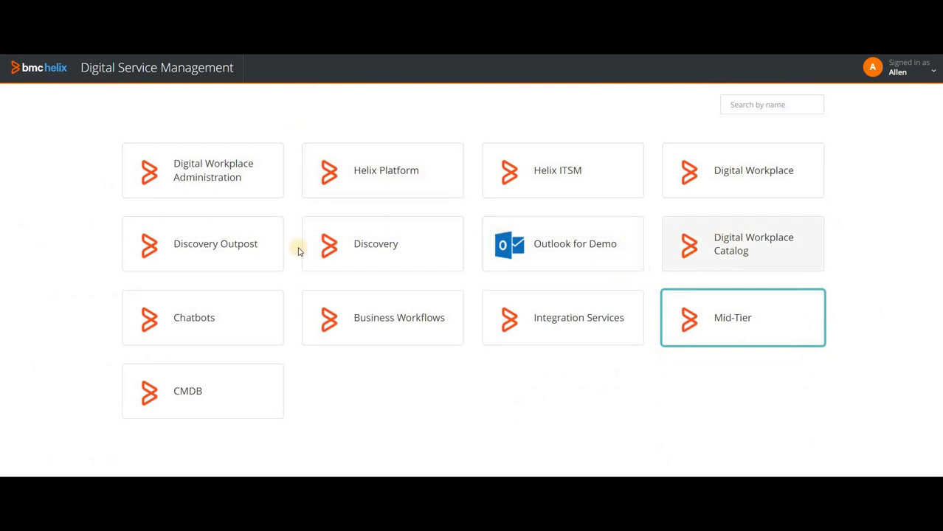
pyautogui.click(239, 181)
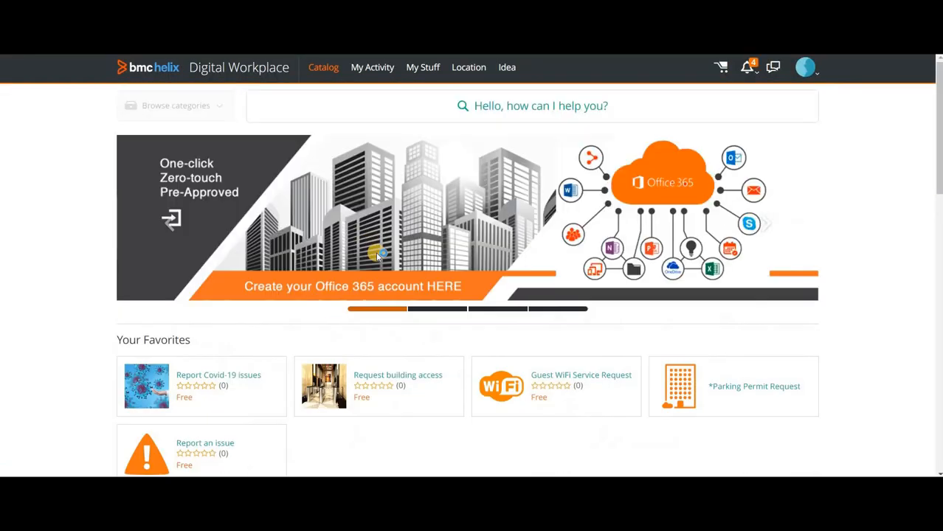
pyautogui.scroll(-3, 375, 255)
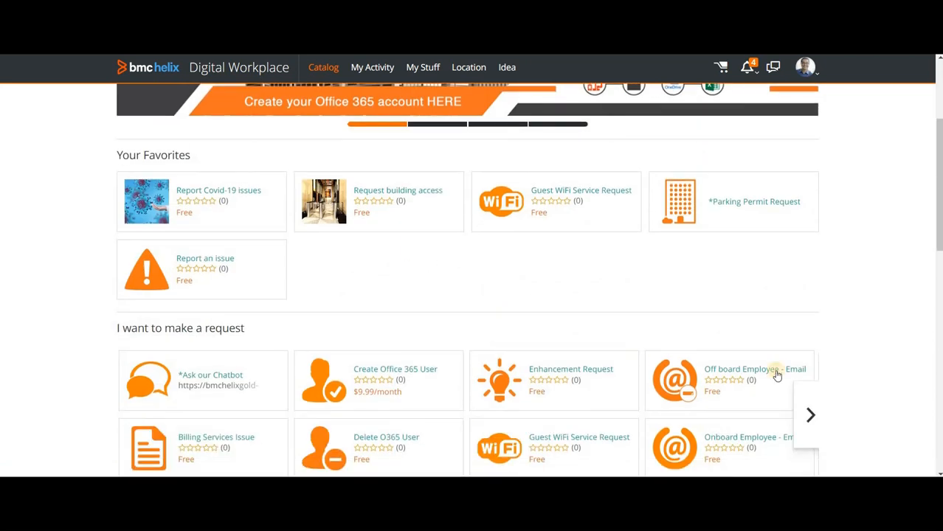
pyautogui.scroll(3, 408, 130)
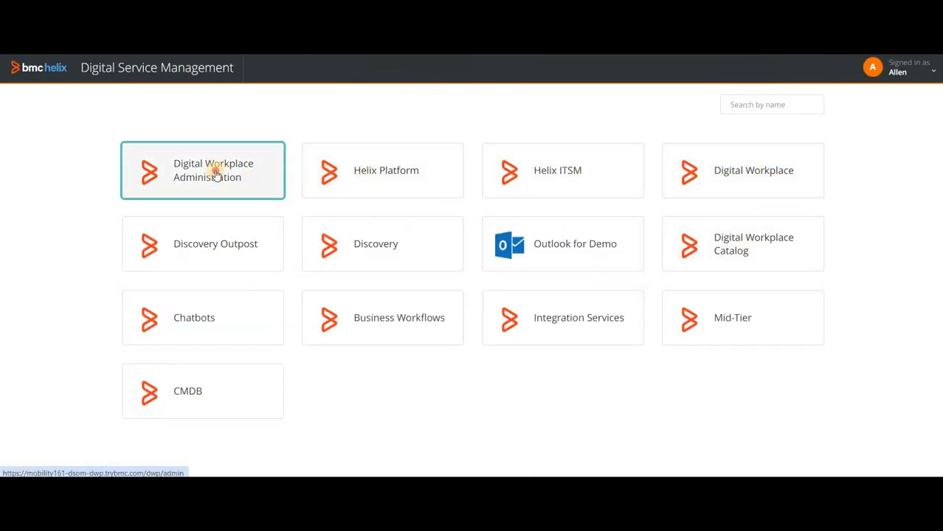
# - Switch to Digital Workplace Admin and open the catalog sections list within the service request settings
pyautogui.click(342, 242)
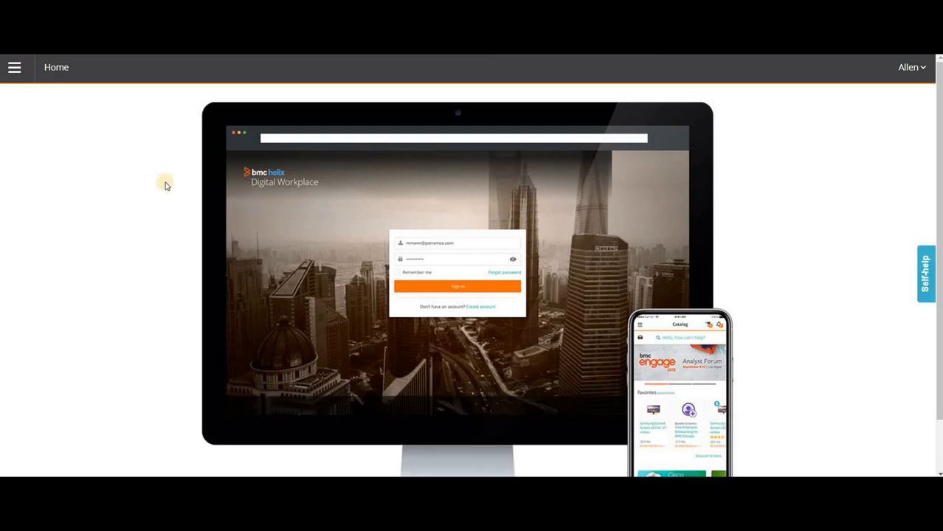
pyautogui.click(12, 67)
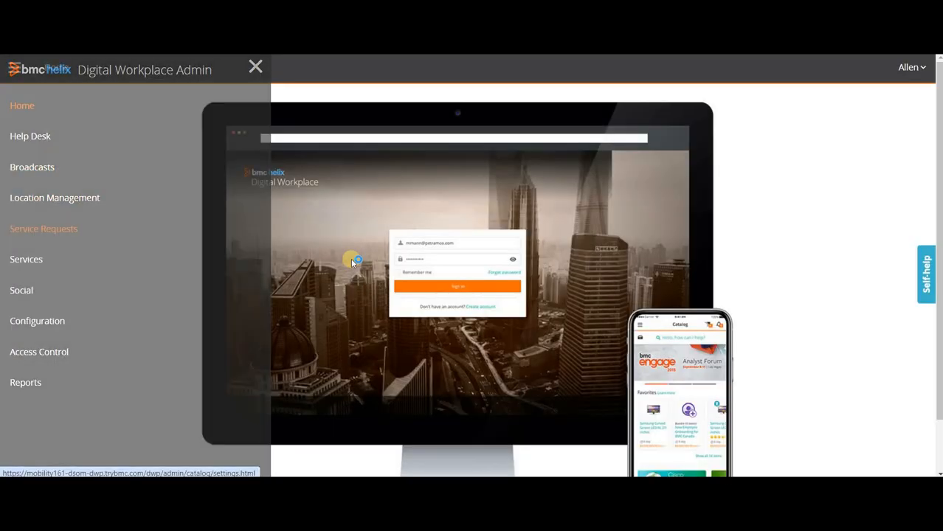
pyautogui.click(352, 261)
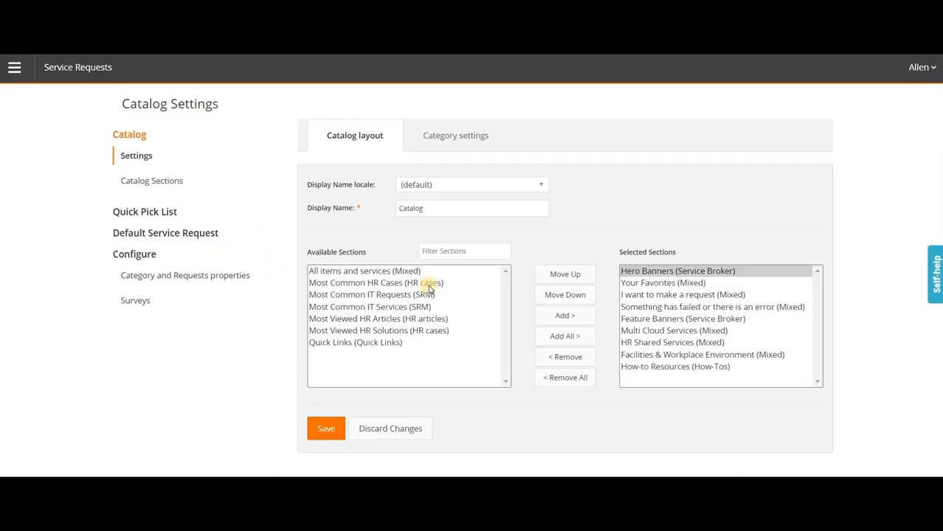
pyautogui.click(144, 182)
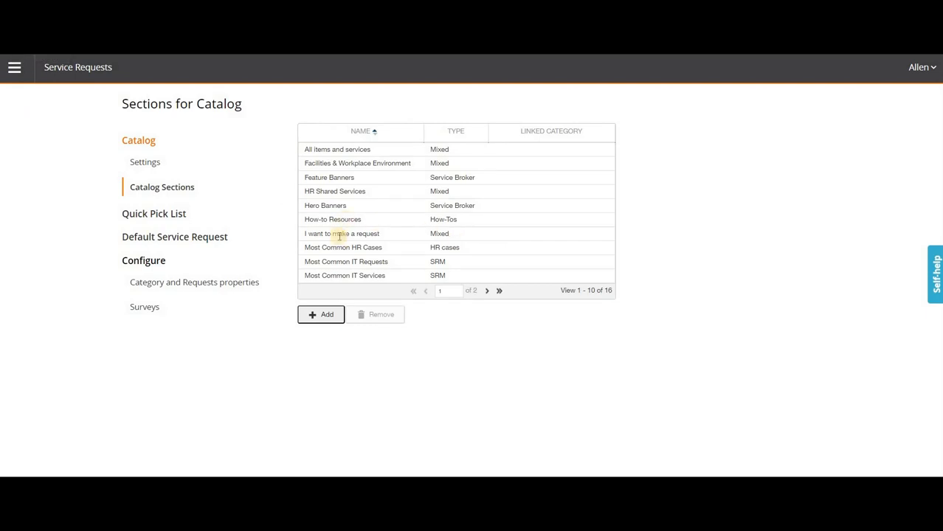
# - Open the "I want to make a request" catalog section for editing and list its available Service Broker Items
pyautogui.click(340, 233)
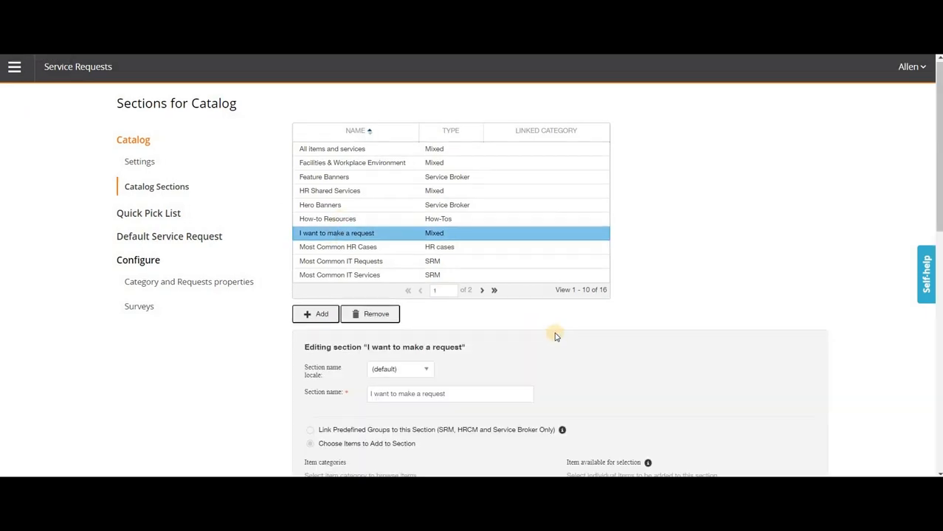
pyautogui.scroll(-4, 561, 338)
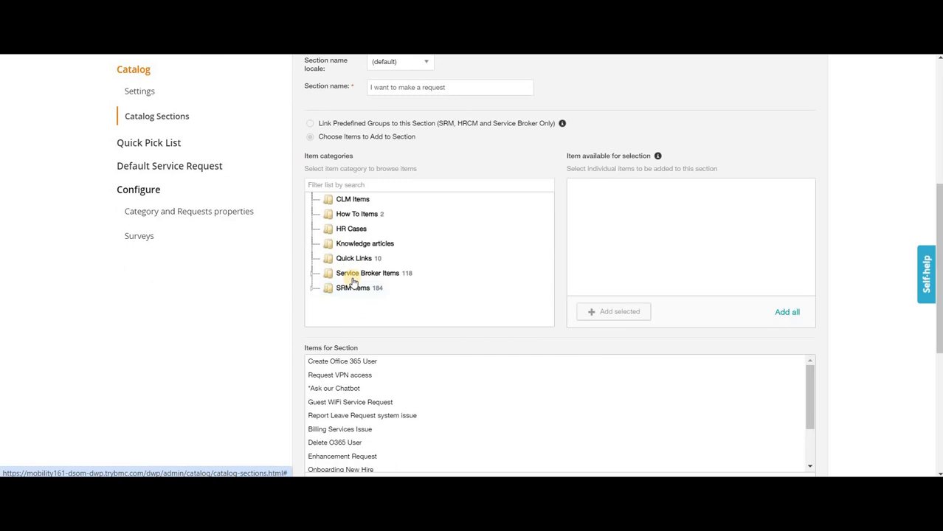
pyautogui.click(369, 274)
# - Add the RequestForLaptop service to the items of the "I want to make a request" section
pyautogui.scroll(-10, 598, 265)
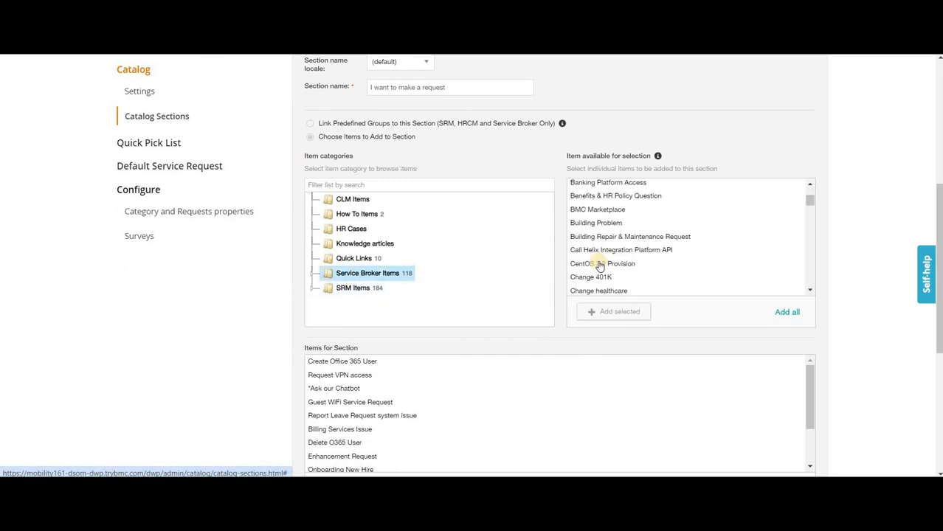
pyautogui.scroll(-6, 599, 266)
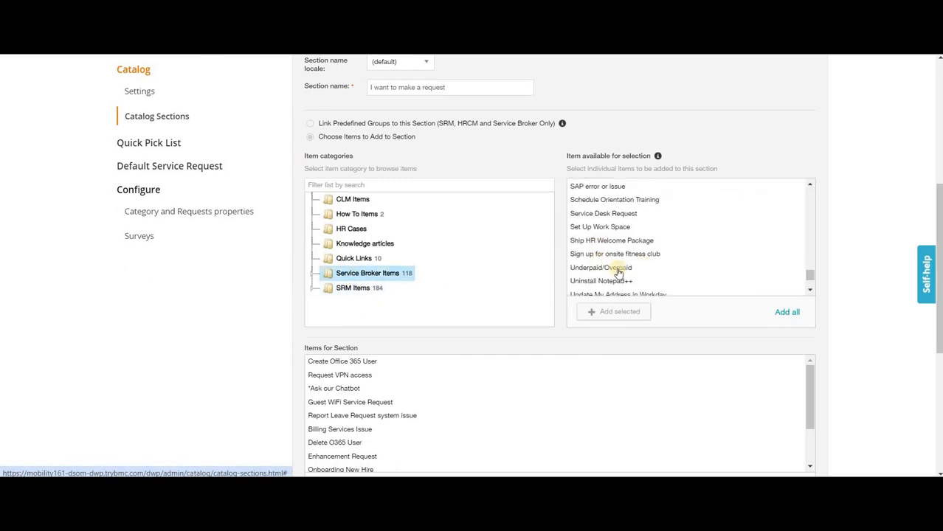
pyautogui.scroll(5, 623, 270)
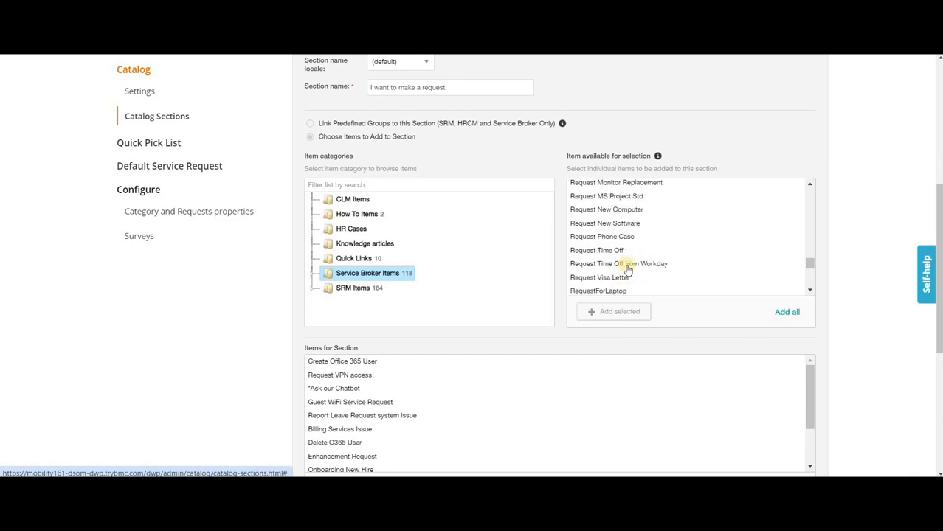
pyautogui.scroll(2, 663, 271)
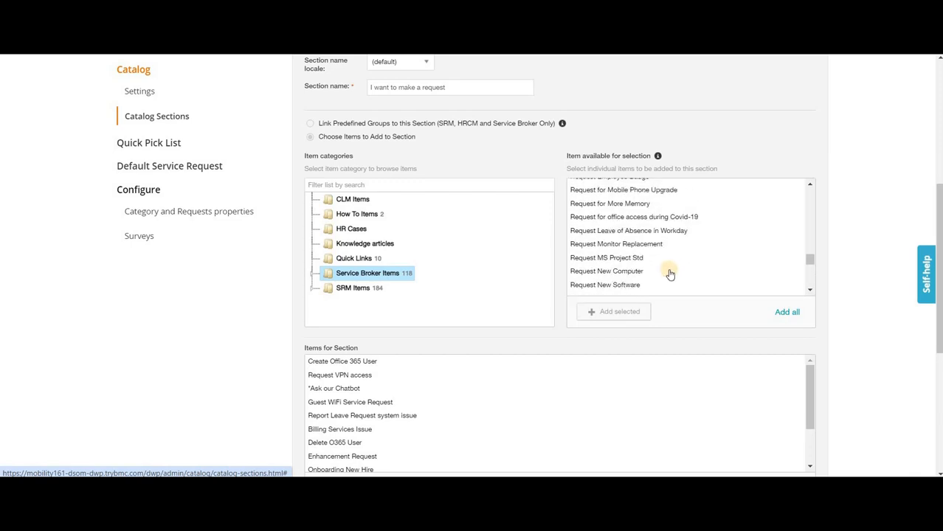
pyautogui.scroll(4, 669, 273)
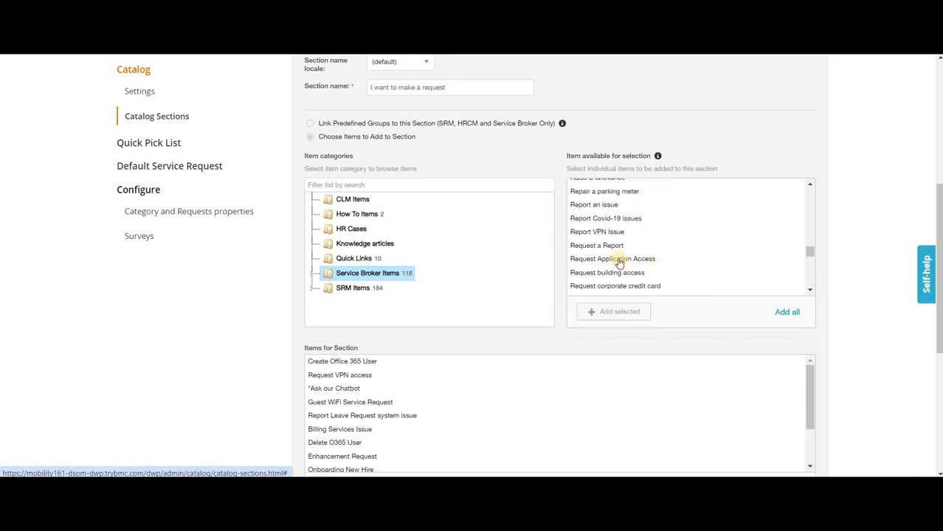
pyautogui.scroll(-2, 686, 254)
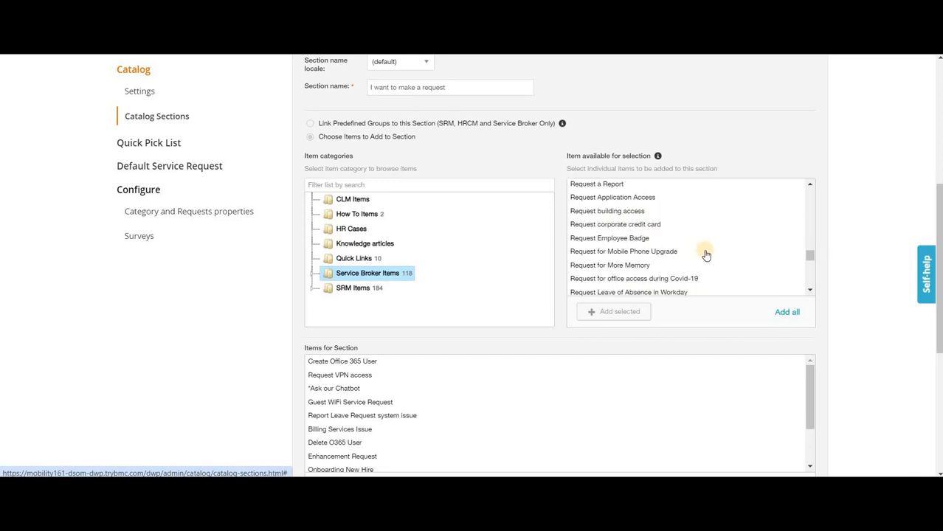
pyautogui.scroll(-2, 706, 254)
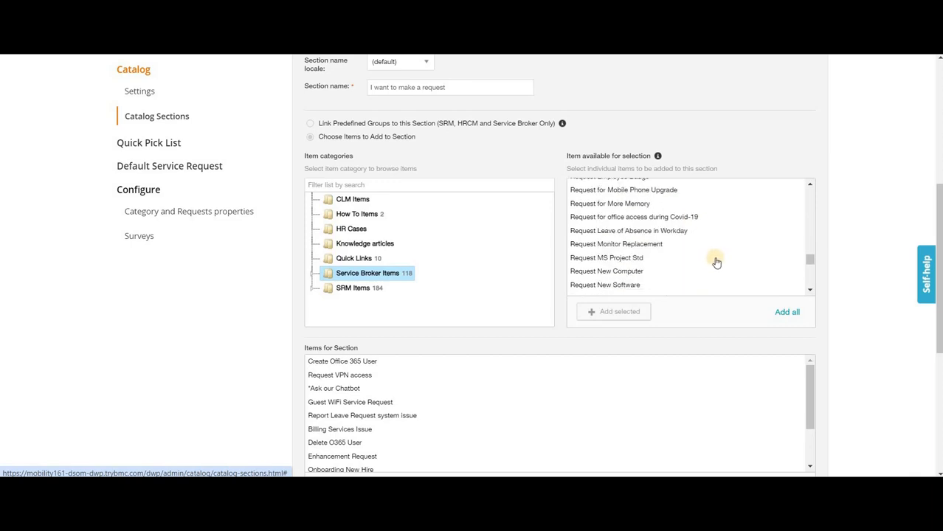
pyautogui.scroll(-2, 716, 262)
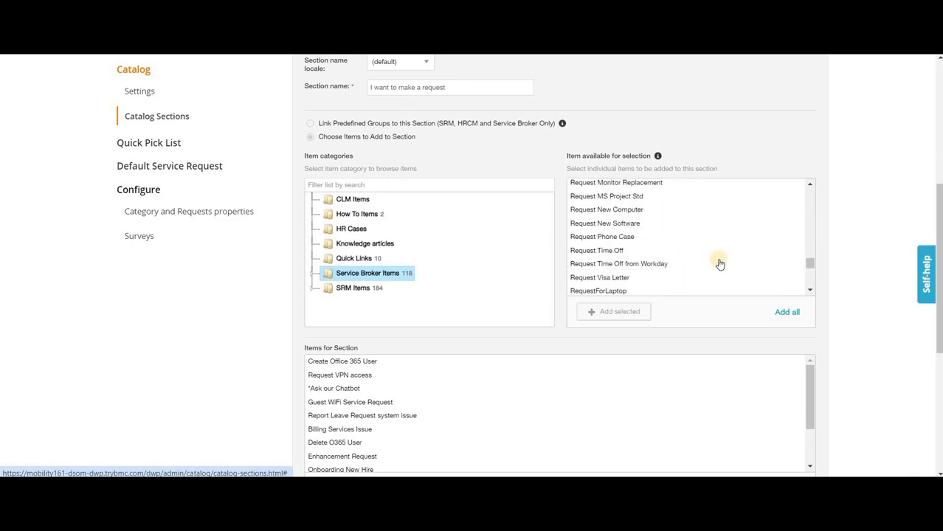
pyautogui.click(631, 291)
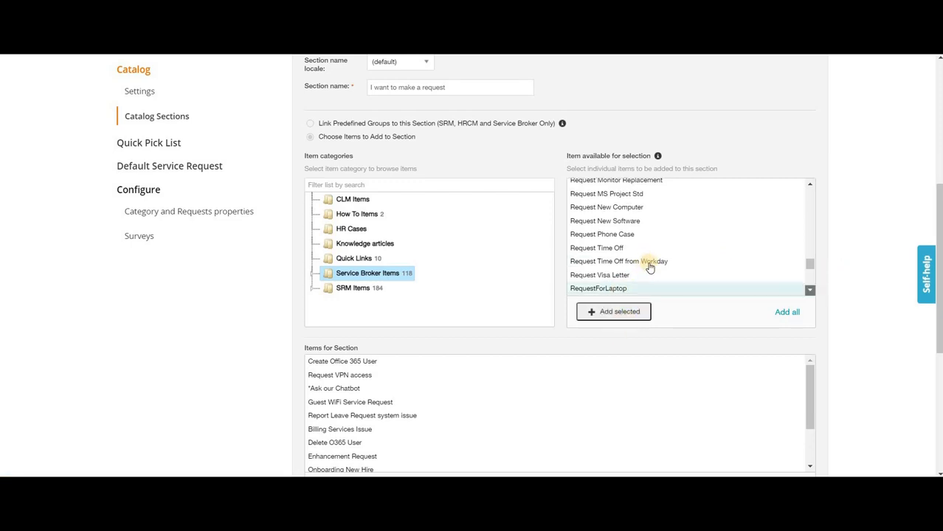
pyautogui.scroll(-1, 652, 261)
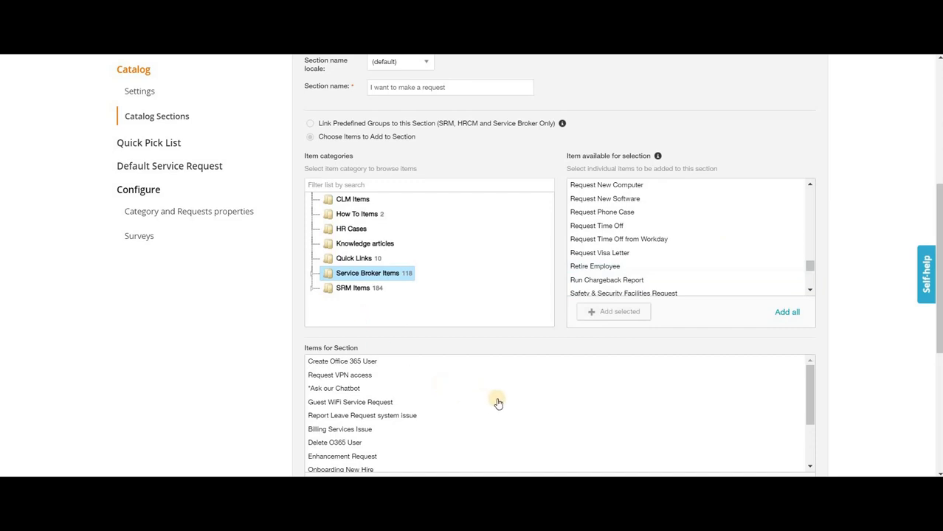
pyautogui.scroll(-5, 498, 403)
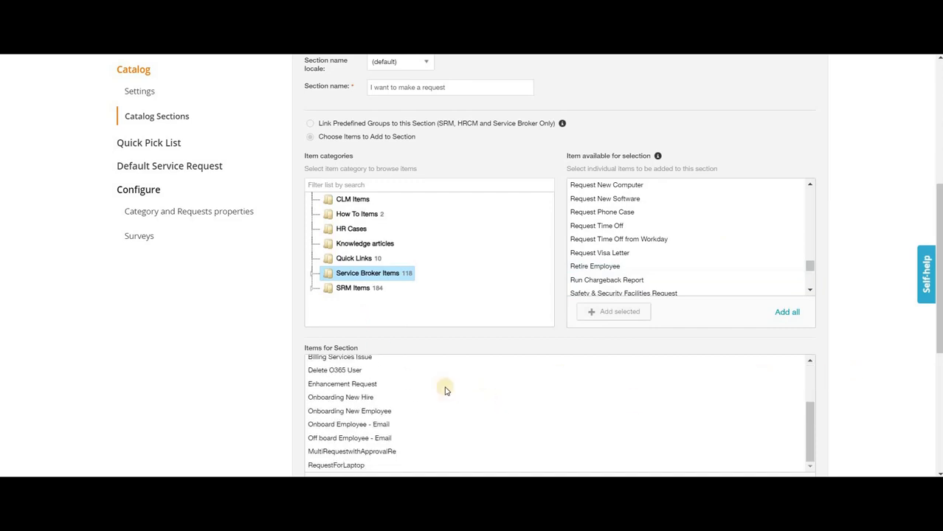
pyautogui.scroll(-1, 370, 445)
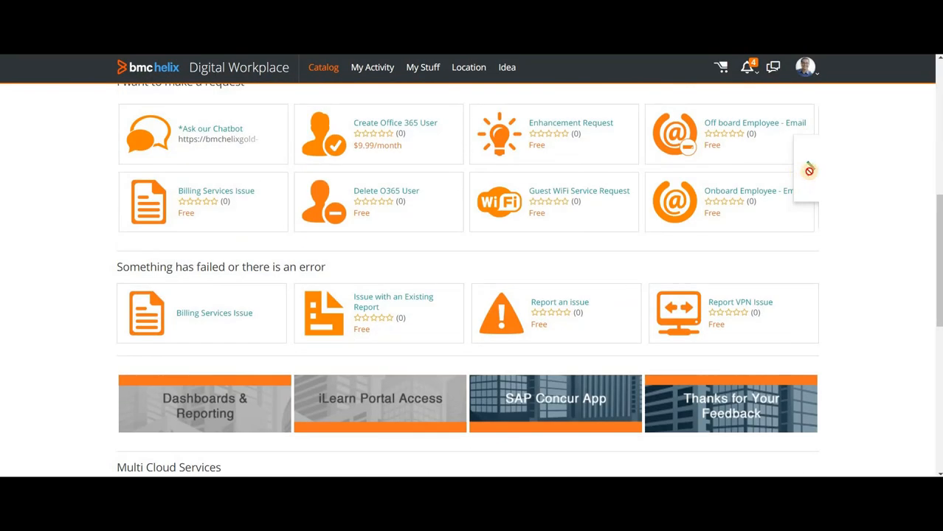
# - Switch to Digital Workplace and submit a RequestForLaptop request from the catalog with the summary "pls provide me with laptop"
pyautogui.click(810, 169)
pyautogui.click(734, 191)
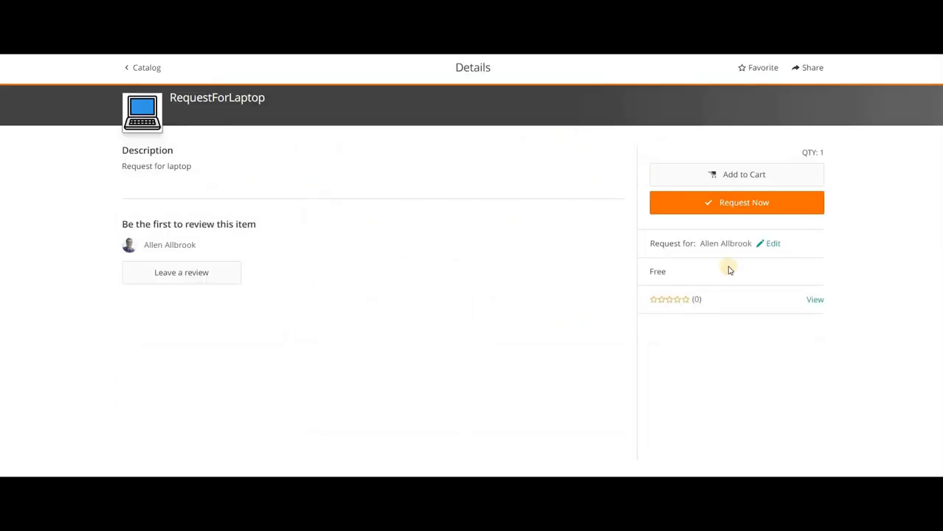
pyautogui.click(745, 205)
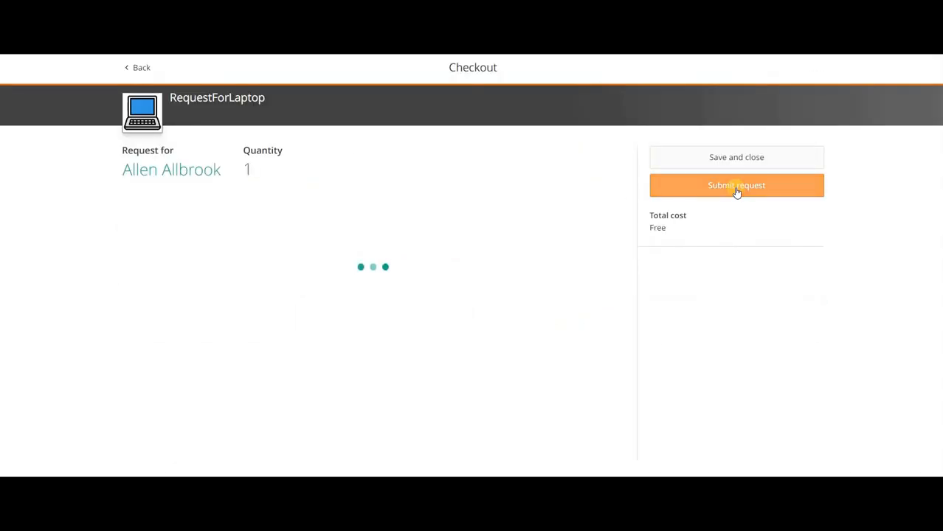
pyautogui.click(324, 238)
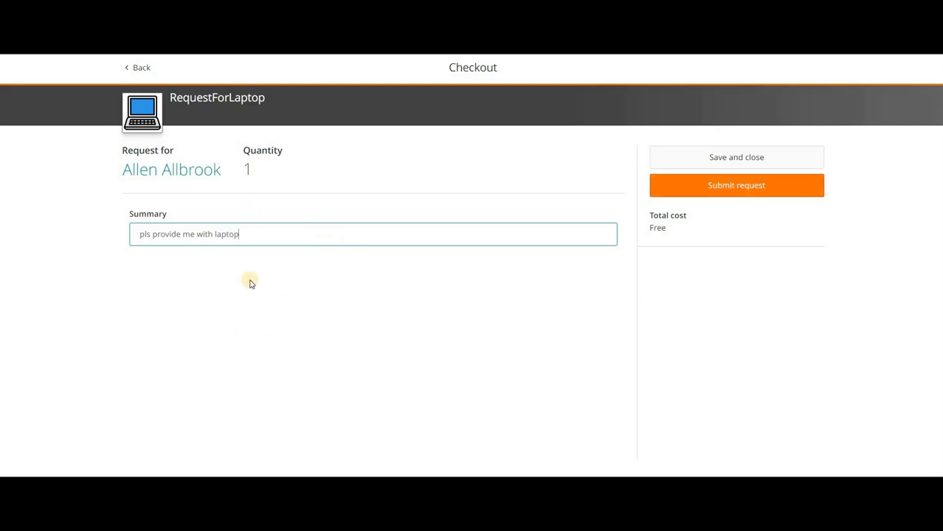
pyautogui.click(747, 188)
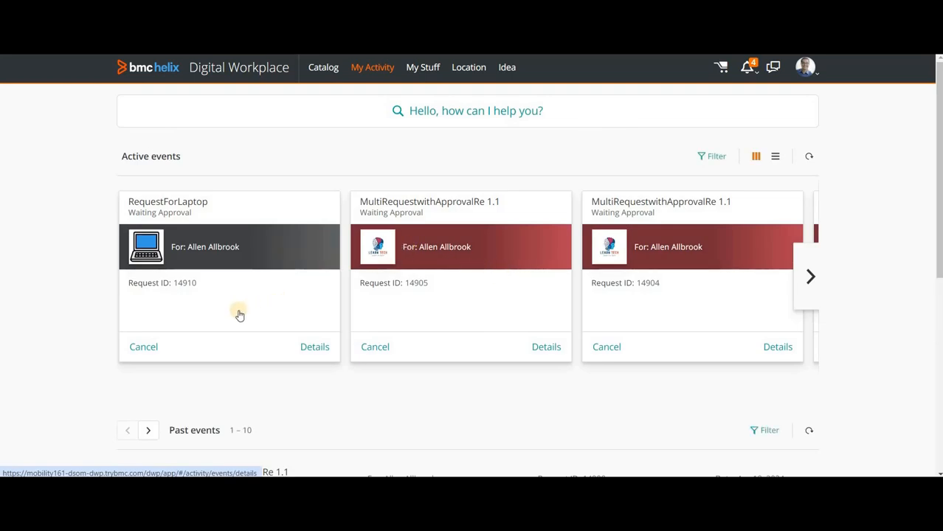
# - Examine the submitted RequestForLaptop request's progress, approval and details, and return to the activity list
pyautogui.click(316, 347)
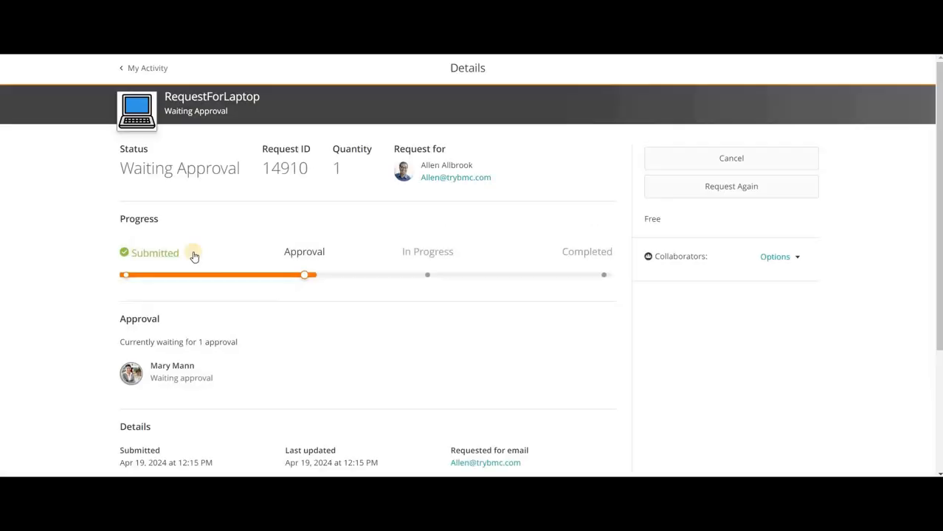
pyautogui.scroll(-3, 170, 251)
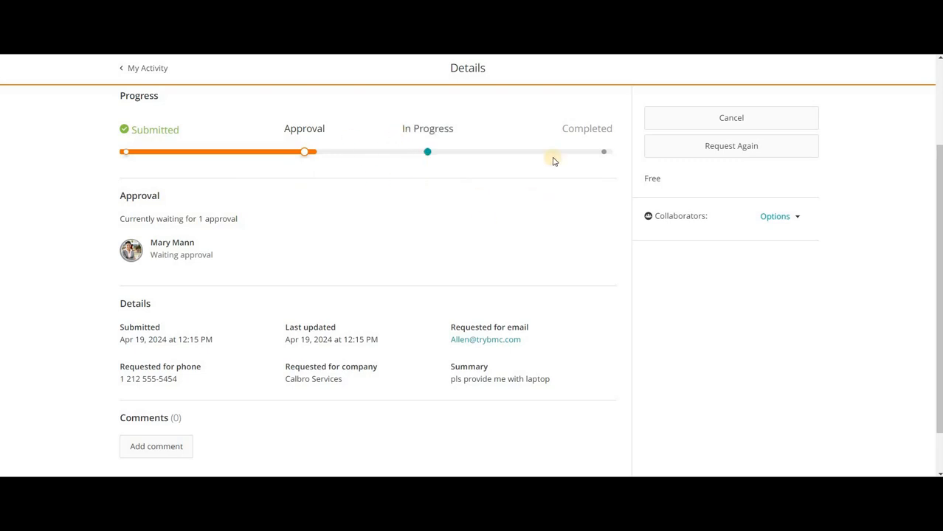
pyautogui.scroll(2, 442, 229)
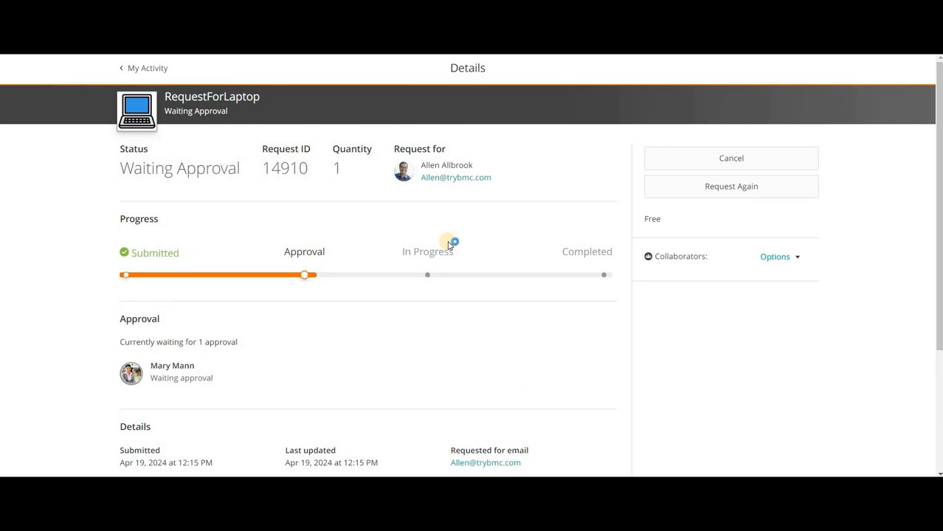
pyautogui.click(432, 255)
pyautogui.scroll(-1, 221, 243)
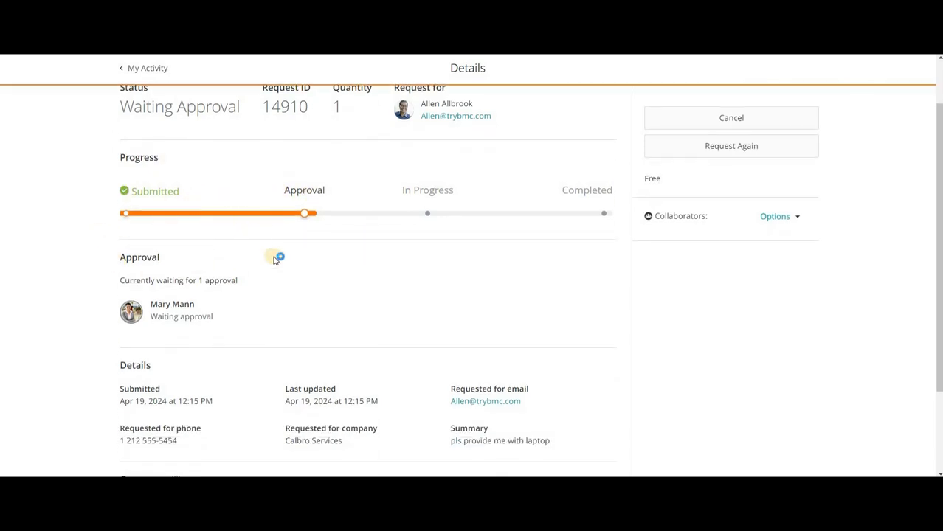
pyautogui.scroll(1, 162, 178)
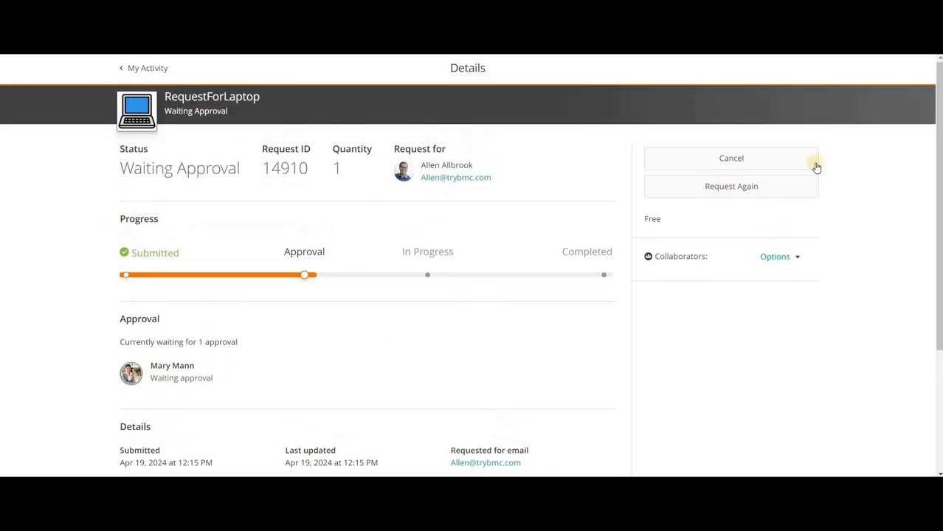
pyautogui.click(791, 164)
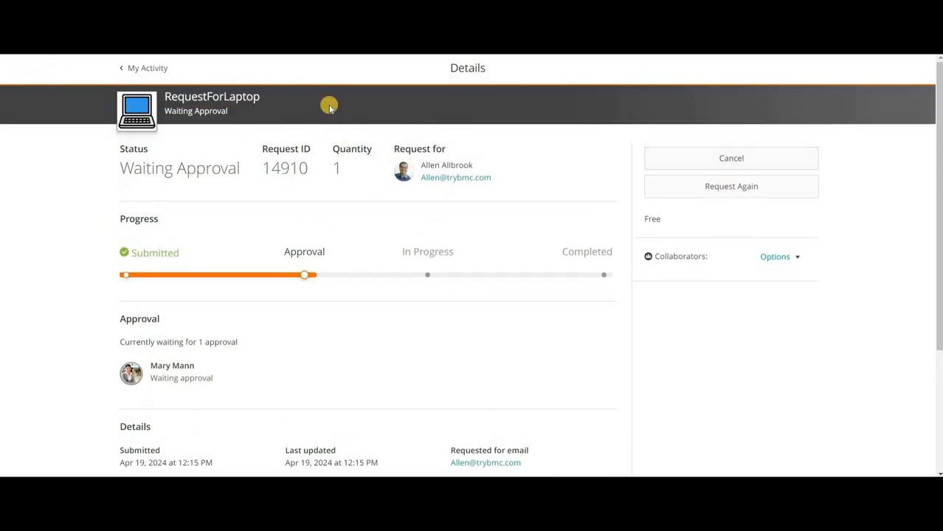
pyautogui.click(131, 69)
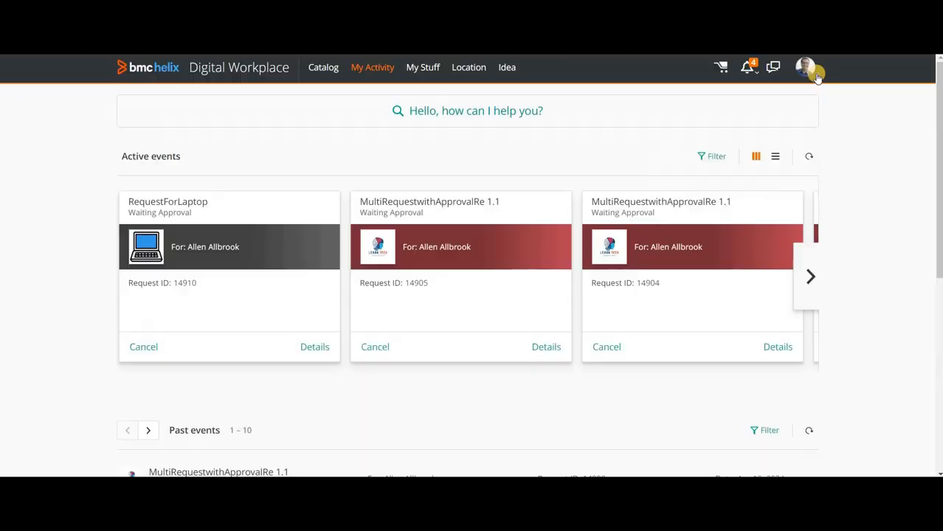
# - Switch to requesting as someone else by searching for the request's approver and selecting that person
pyautogui.click(805, 66)
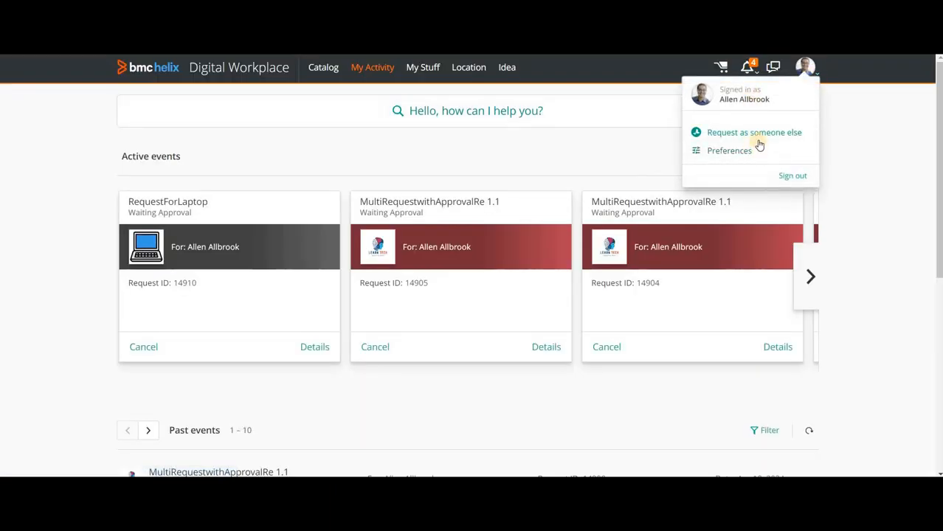
pyautogui.click(760, 134)
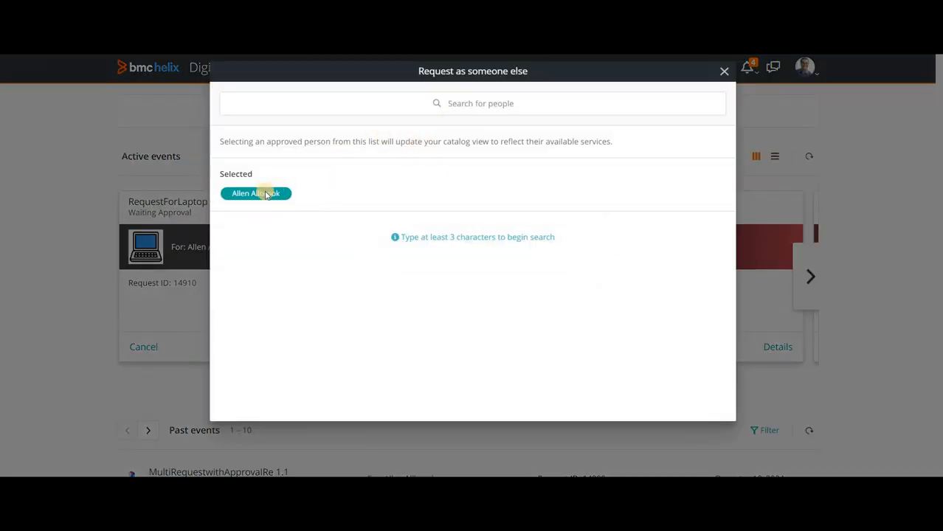
pyautogui.moveTo(288, 196)
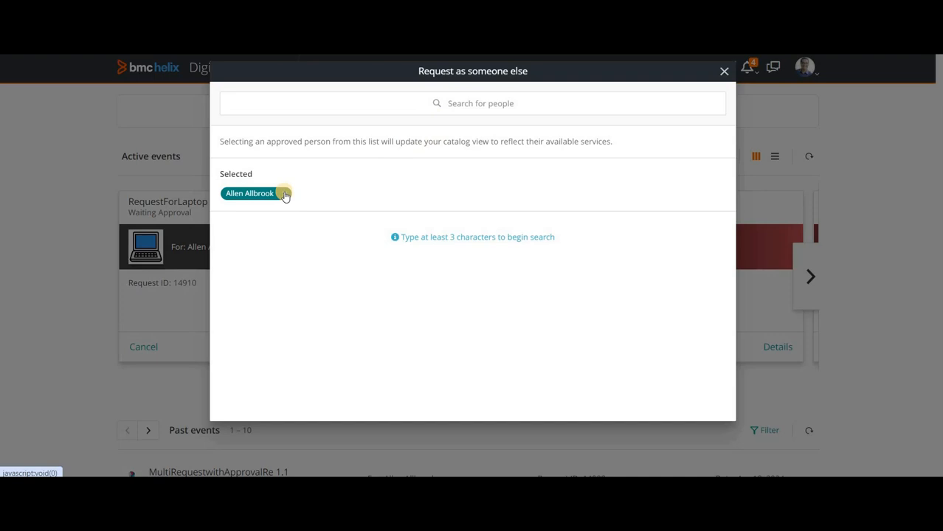
pyautogui.click(448, 107)
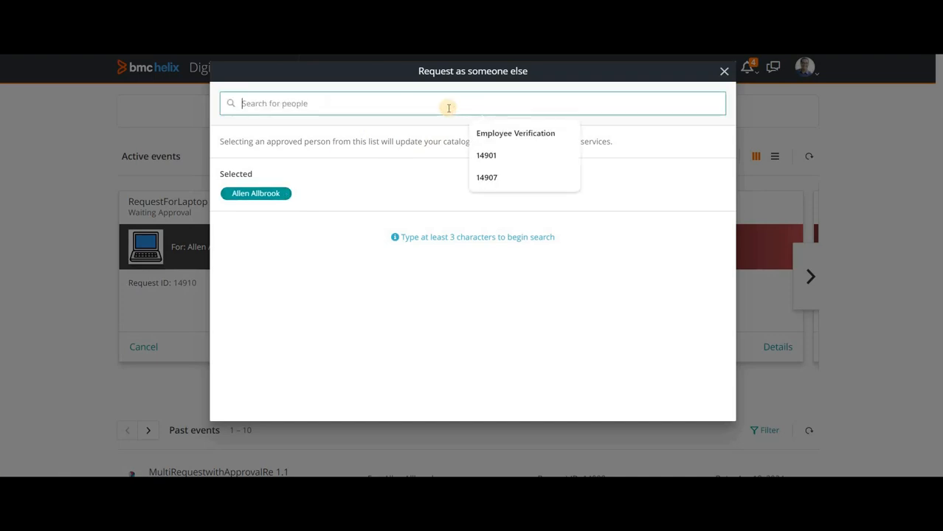
pyautogui.write('Mary')
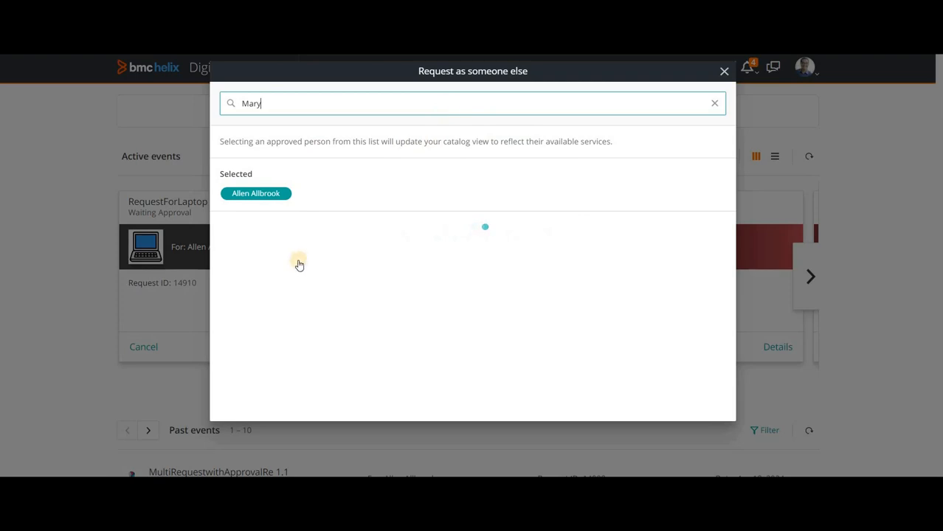
pyautogui.click(310, 263)
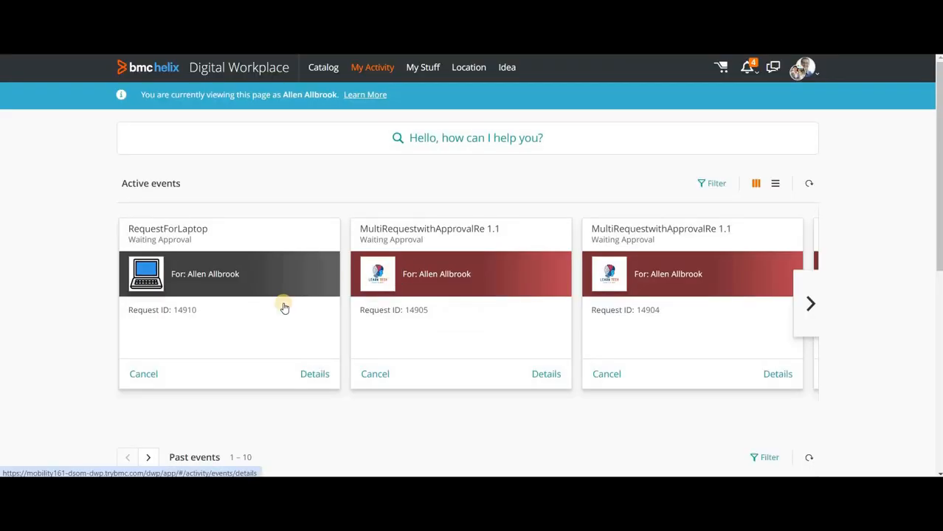
# - Check the notifications for the pending laptop approval and open My Stuff in the approver's view
pyautogui.click(747, 68)
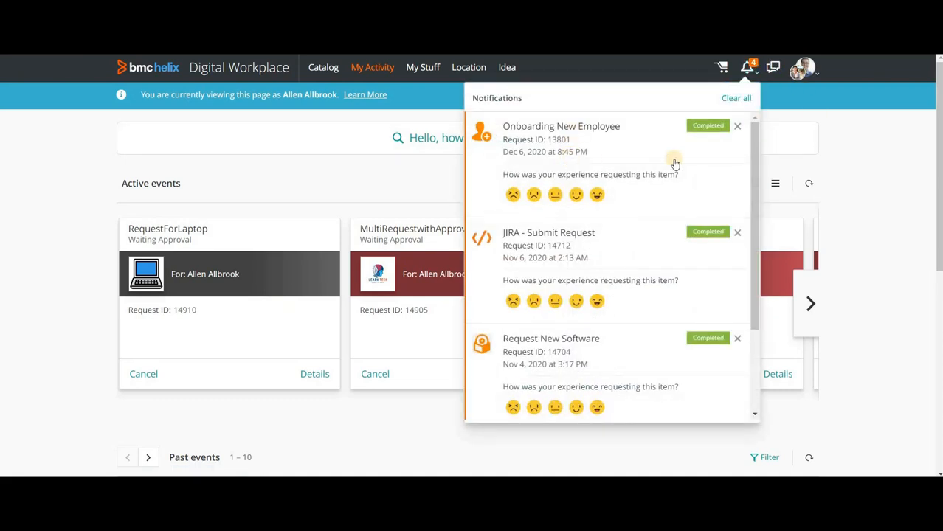
pyautogui.scroll(-2, 675, 163)
pyautogui.scroll(2, 861, 174)
pyautogui.click(815, 81)
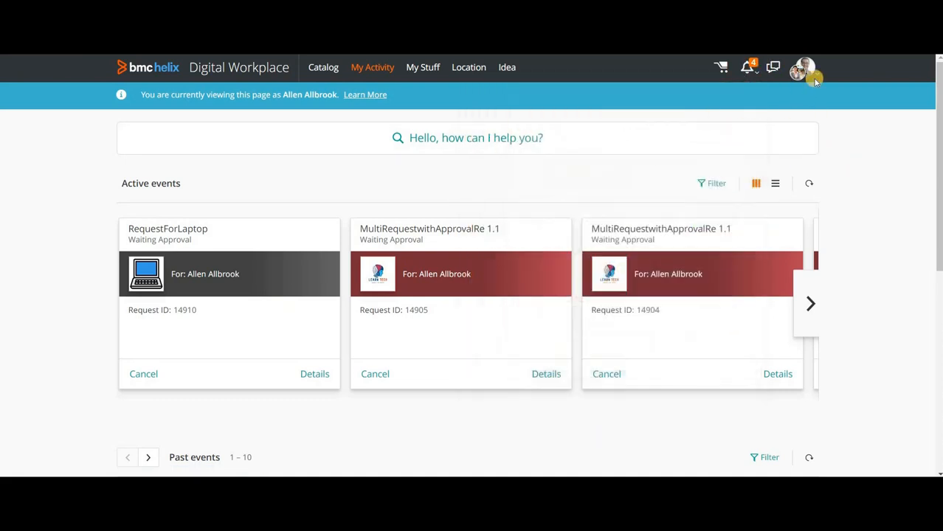
pyautogui.click(815, 74)
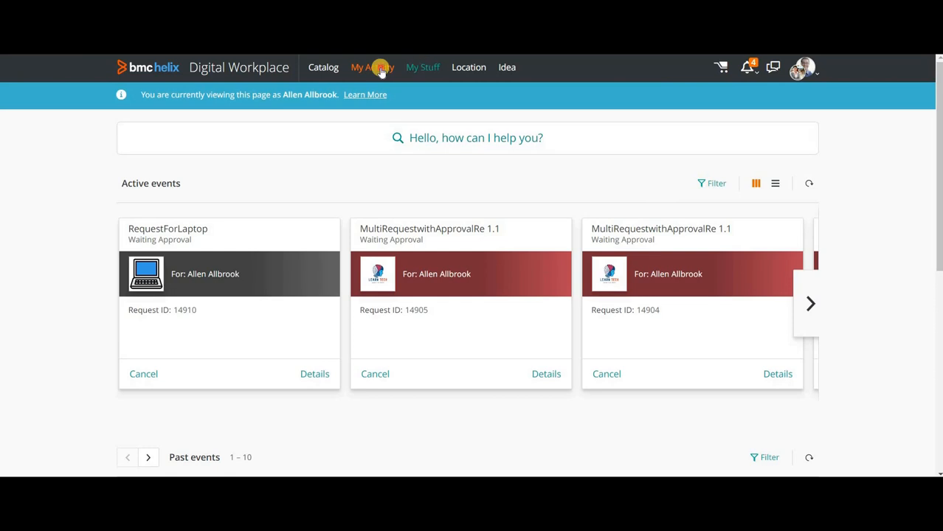
pyautogui.click(421, 67)
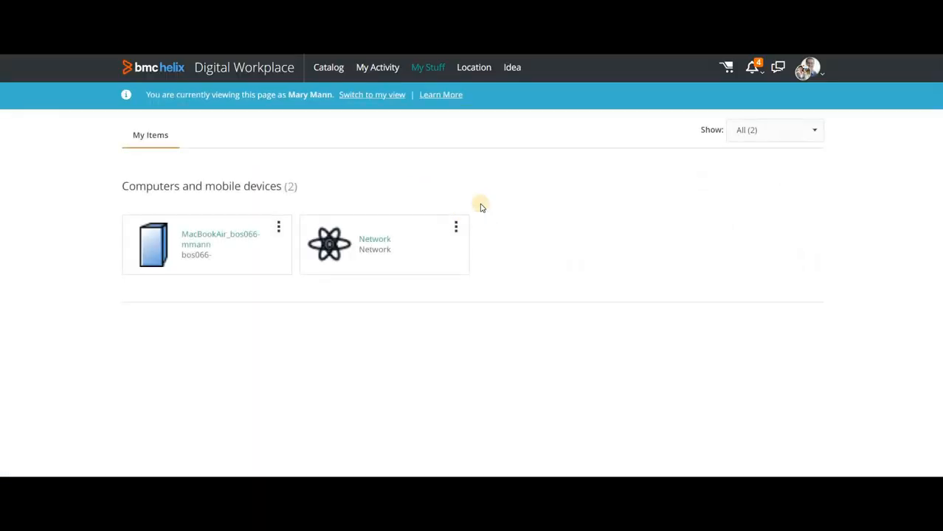
# - Return to the catalog and switch from the approver's view back to the signed-in requester's own view
pyautogui.click(335, 69)
pyautogui.click(816, 69)
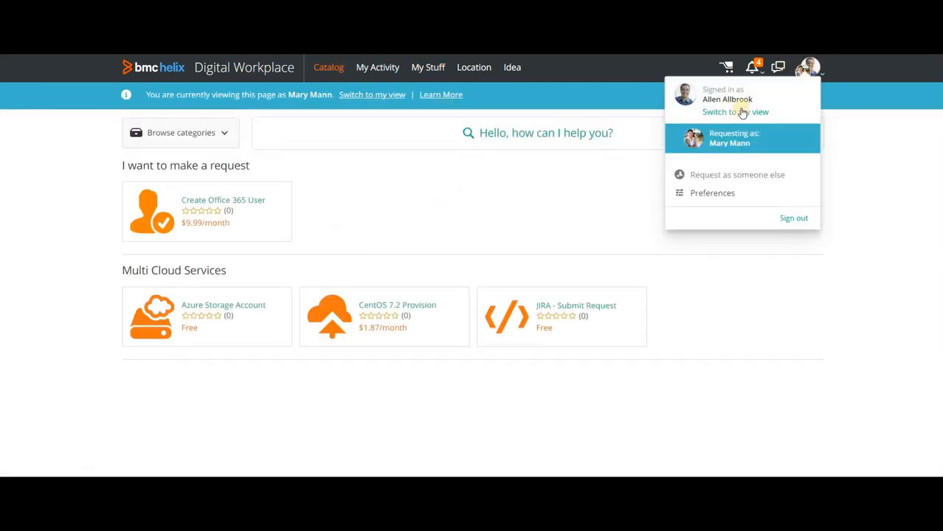
pyautogui.click(736, 113)
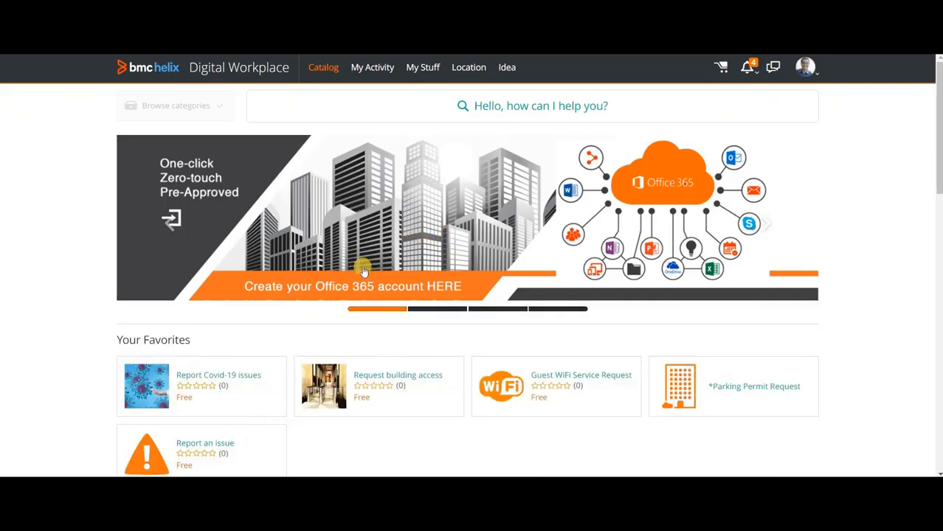
# - Check the RequestForLaptop request's approval status among the active events in My Activity
pyautogui.scroll(-7, 358, 258)
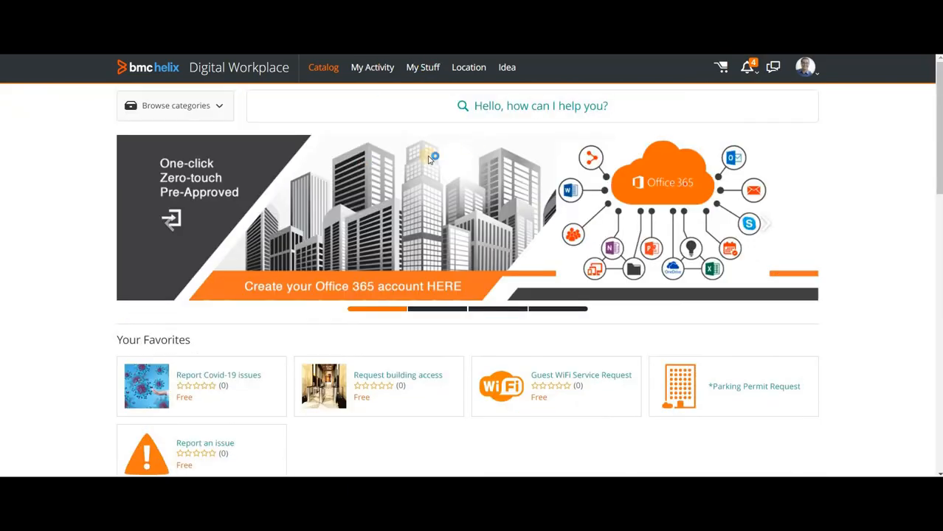
pyautogui.click(372, 67)
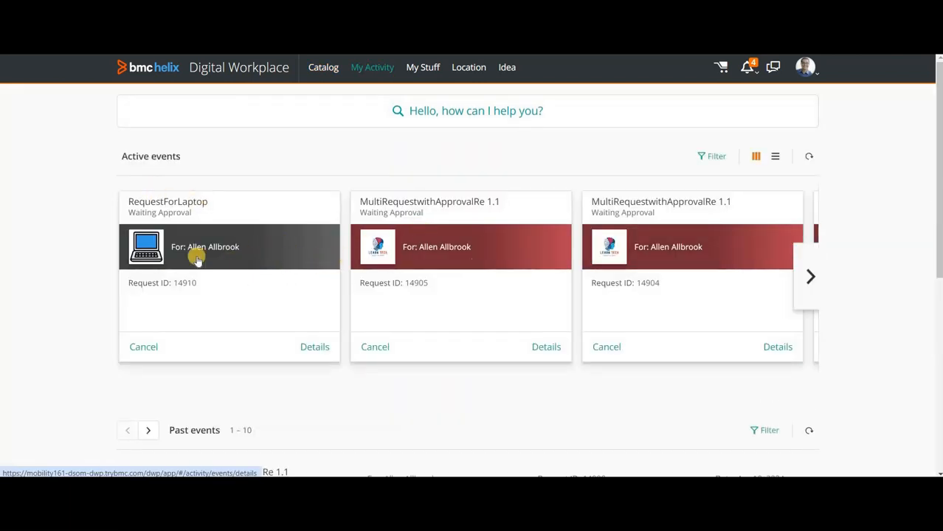
pyautogui.click(223, 213)
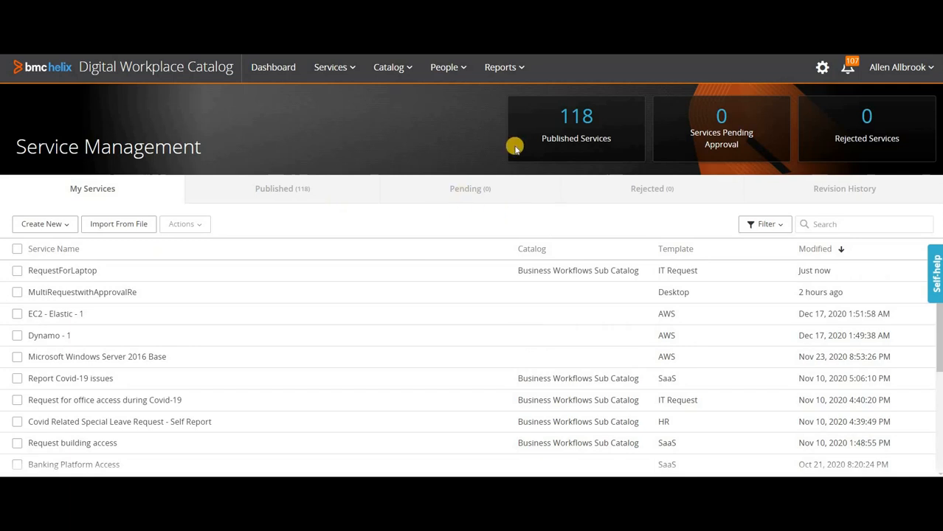
# - In Digital Workplace Catalog, sort the workflows by most recently modified and open the RequestNewLaptop workflow
pyautogui.click(341, 71)
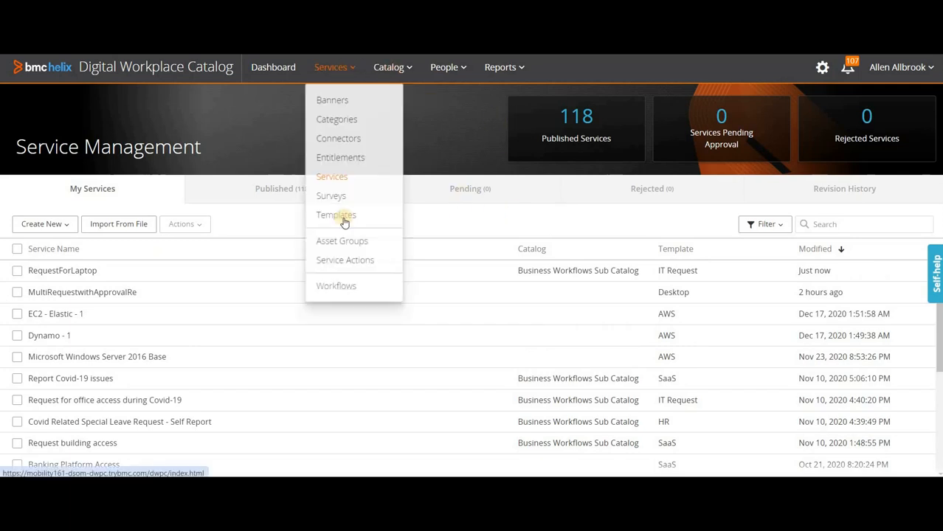
pyautogui.click(270, 68)
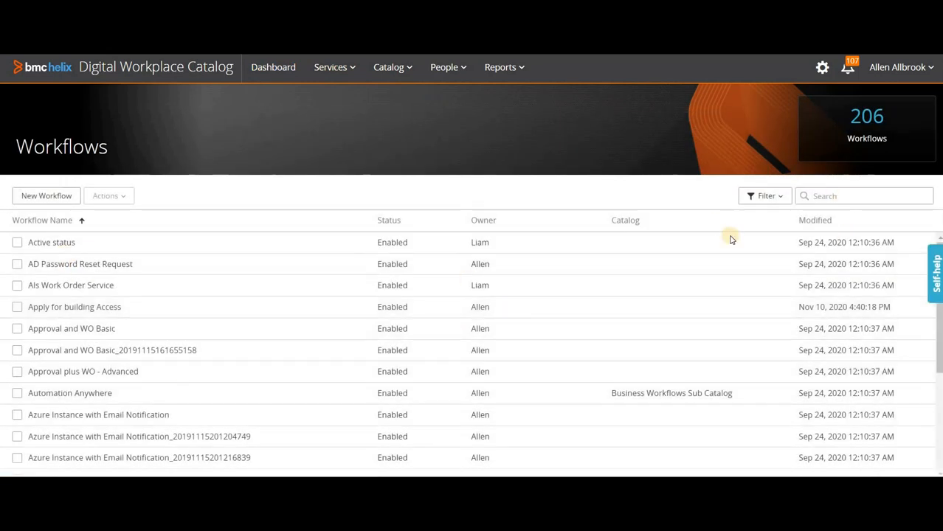
pyautogui.click(852, 224)
pyautogui.click(852, 224)
pyautogui.click(73, 242)
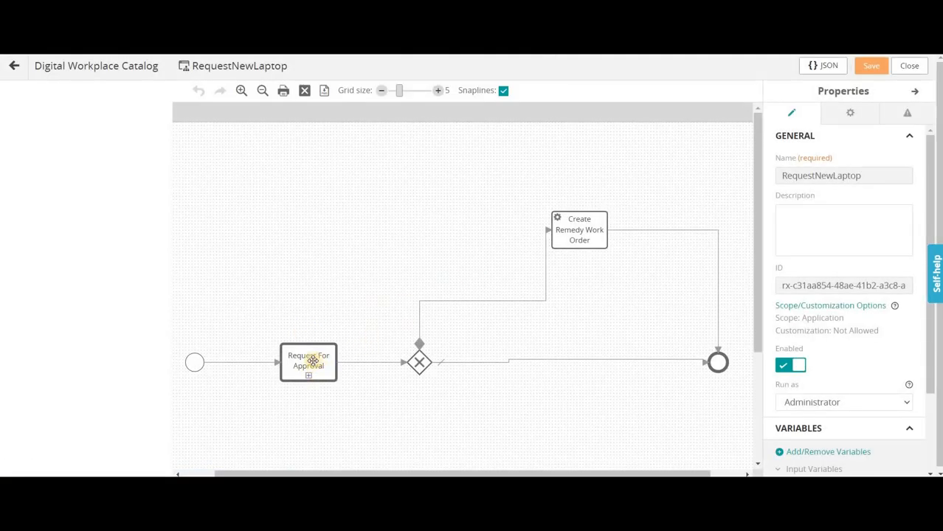
# - Examine the properties of the Request For Approval activity and the exclusive gateway that follows it in the workflow
pyautogui.click(318, 366)
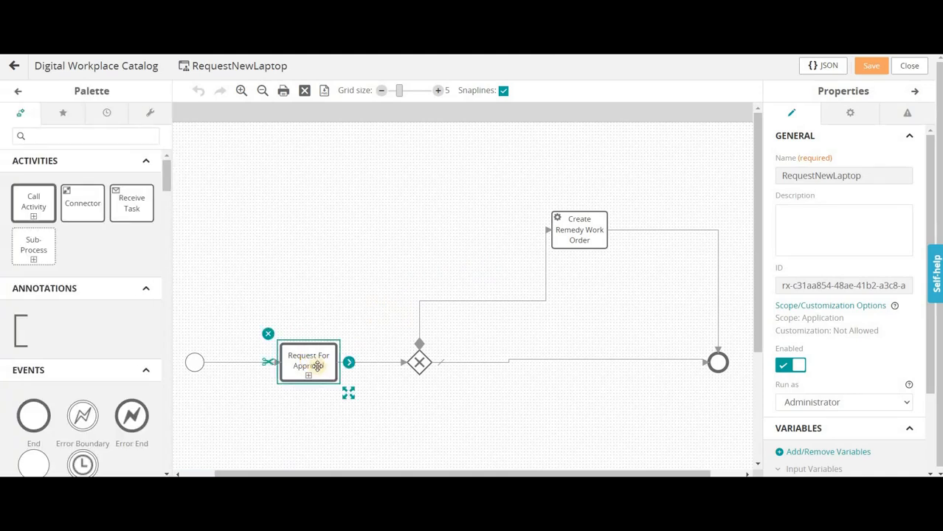
pyautogui.scroll(-3, 818, 328)
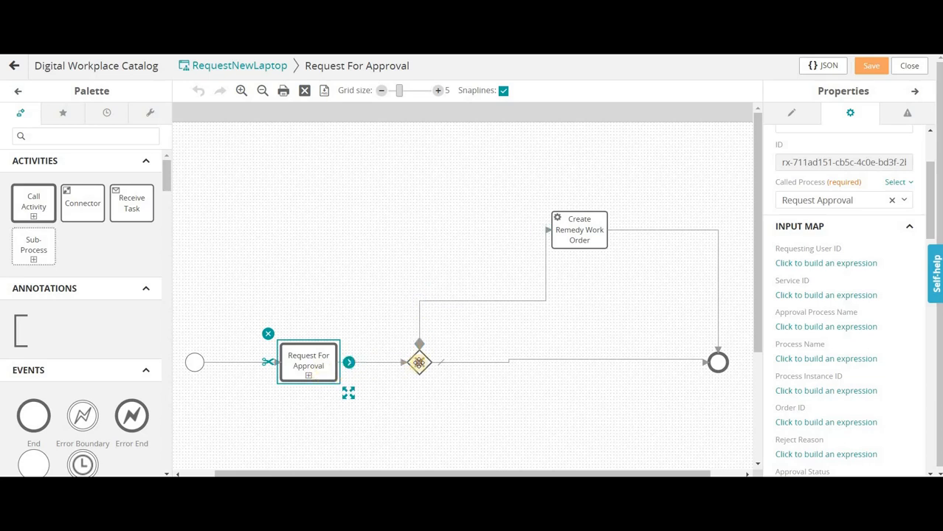
pyautogui.click(419, 363)
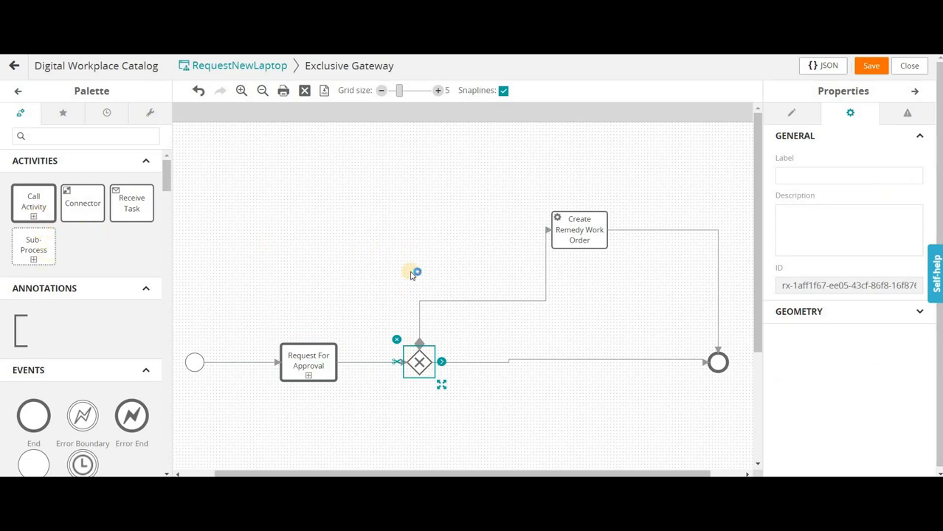
pyautogui.scroll(-2, 107, 375)
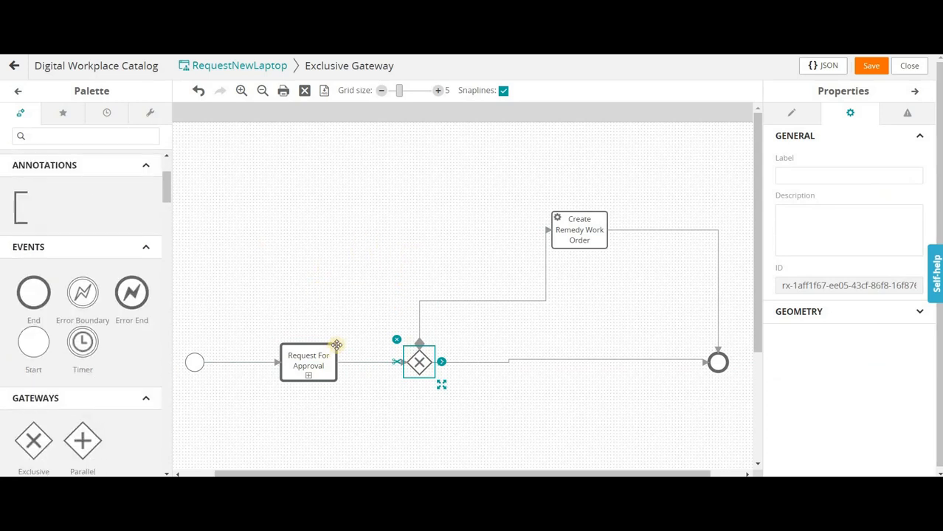